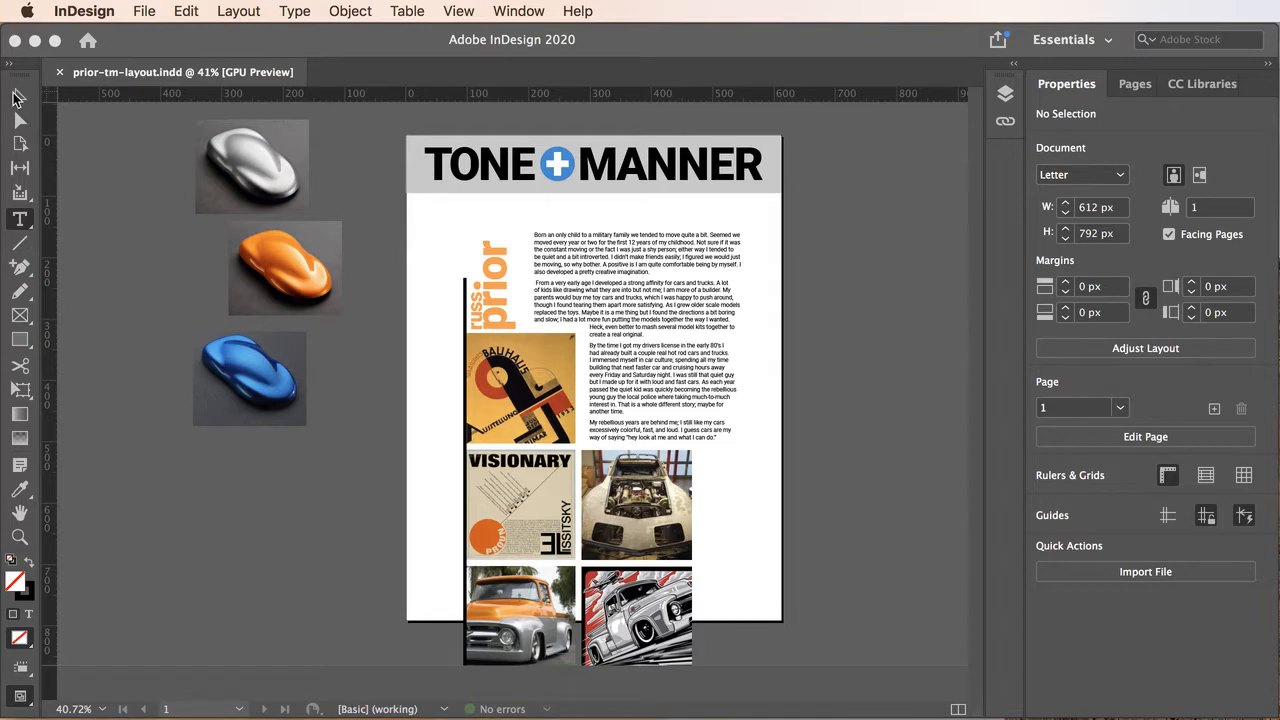
Select the name, bio text, vertical line and images below the header and shift them together 110 px to the right
click(18, 98)
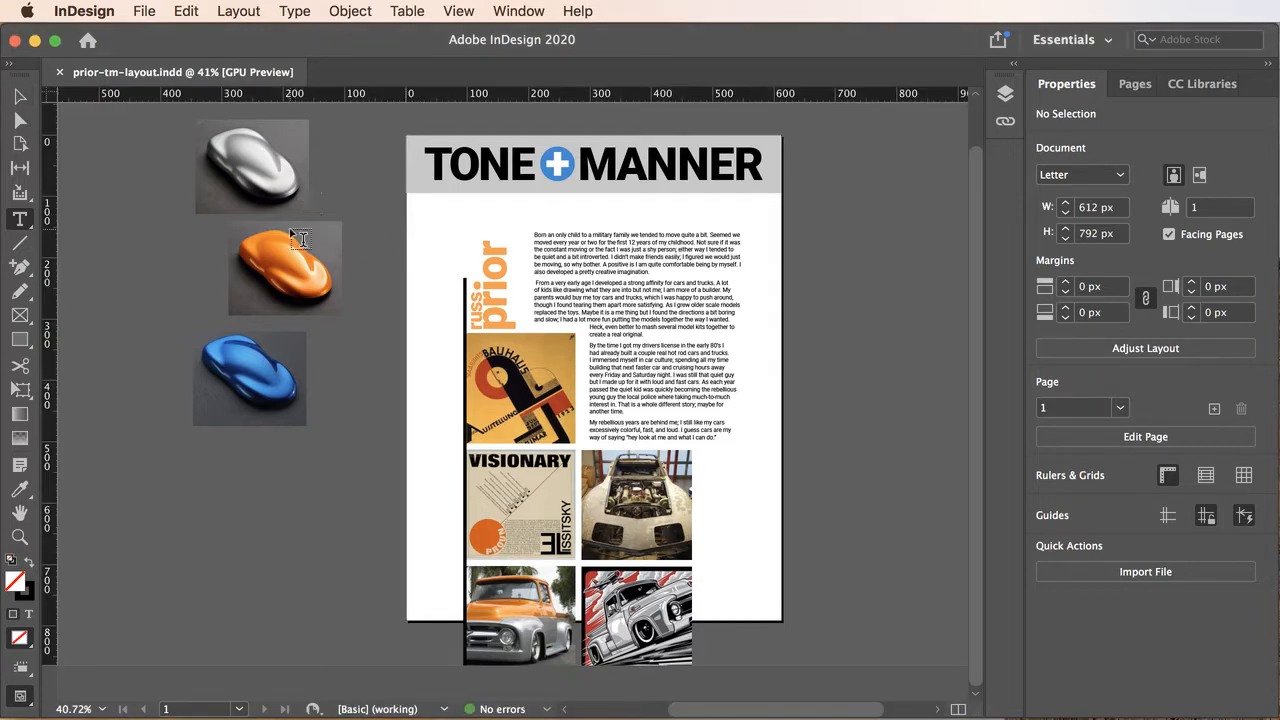
click(20, 96)
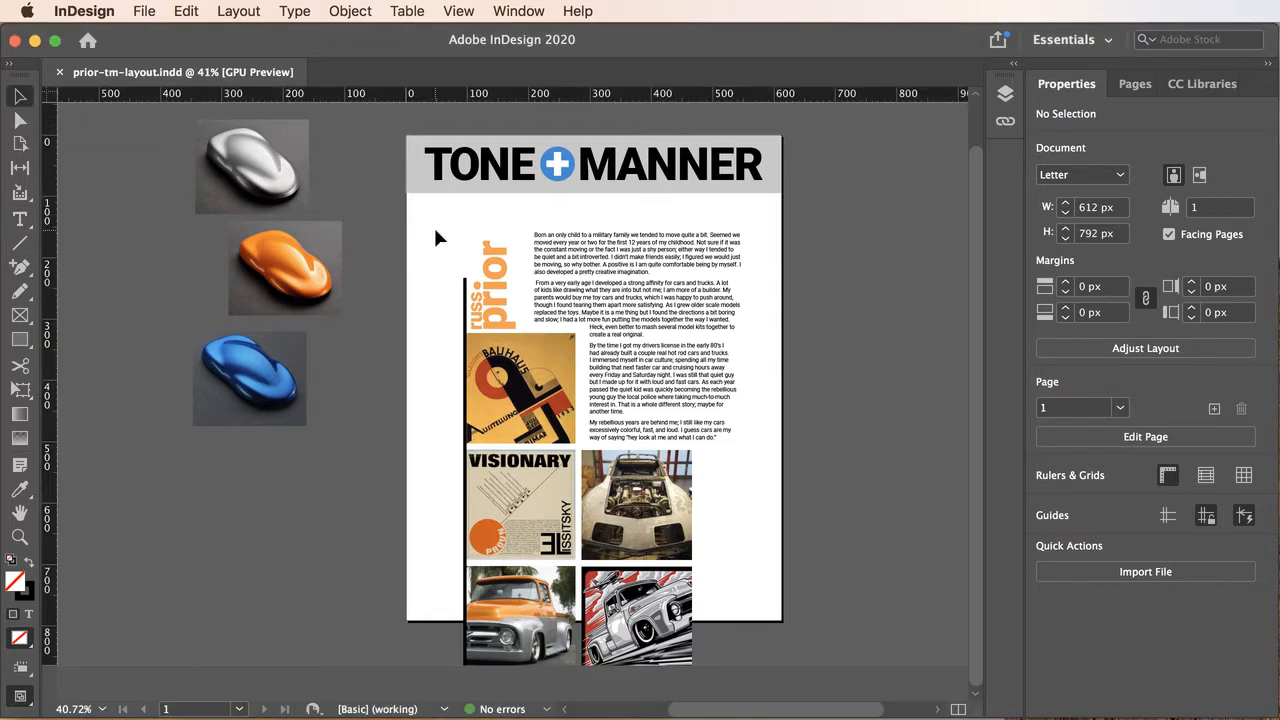
drag(432, 231, 732, 644)
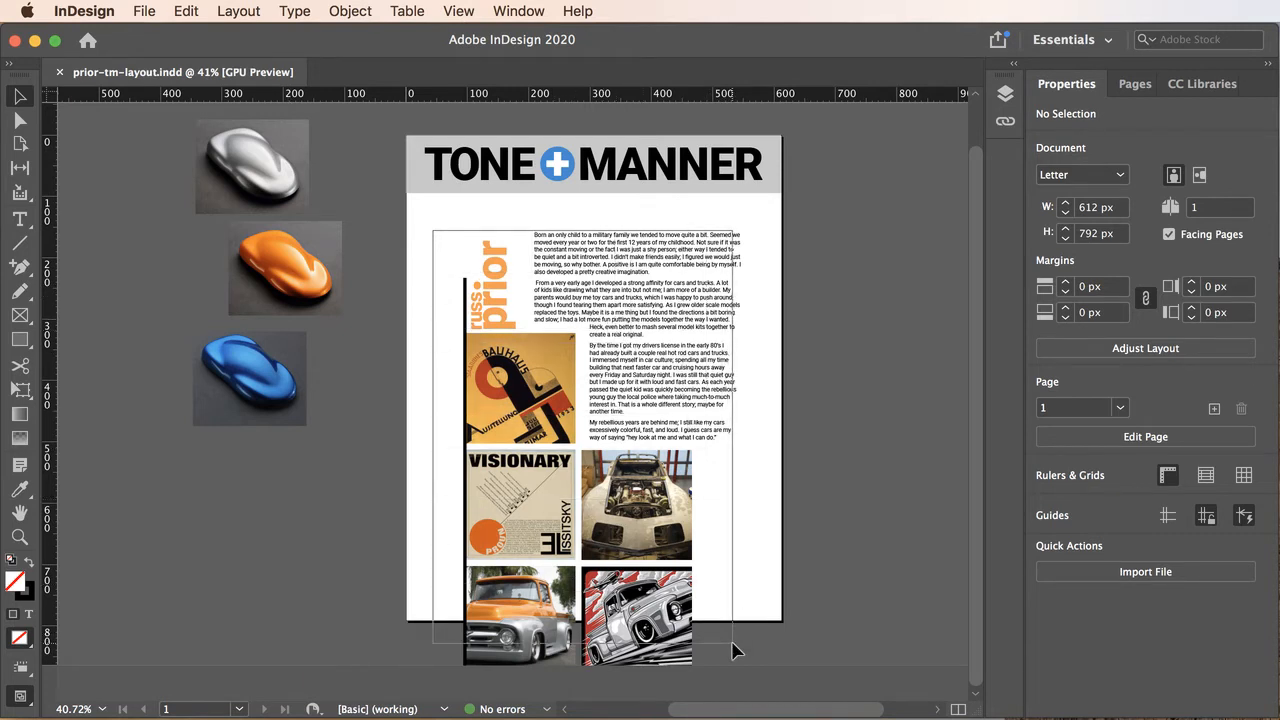
drag(732, 651, 734, 643)
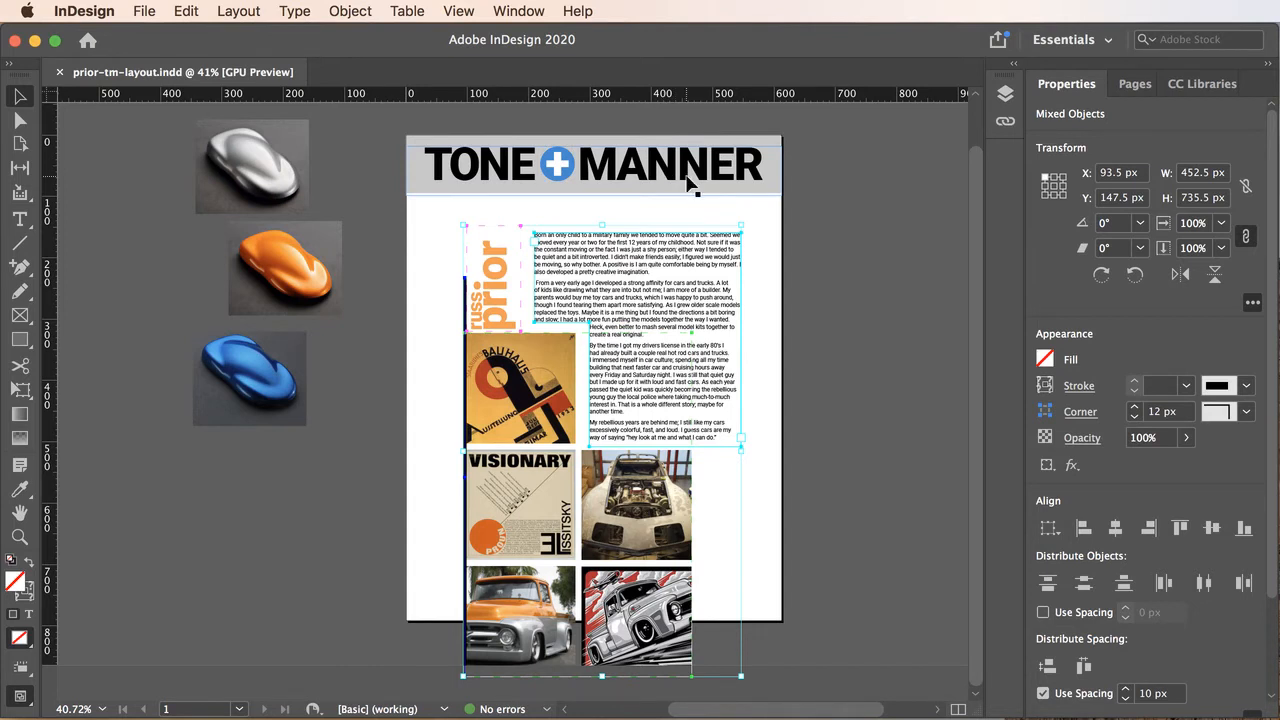
key(shift+Right)
key(shift+Right)
key(shift+Right)
key(shift+Right)
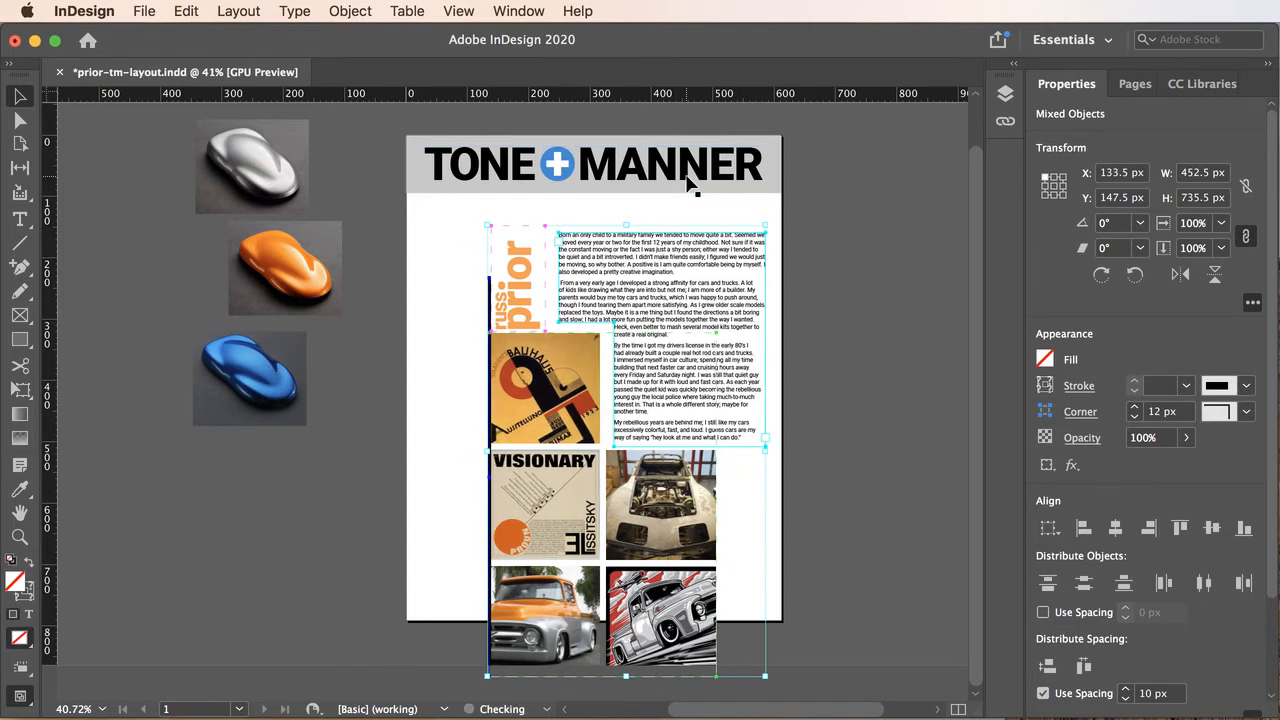
key(shift+Right)
key(shift+Right)
key(shift+Right)
key(shift+Right)
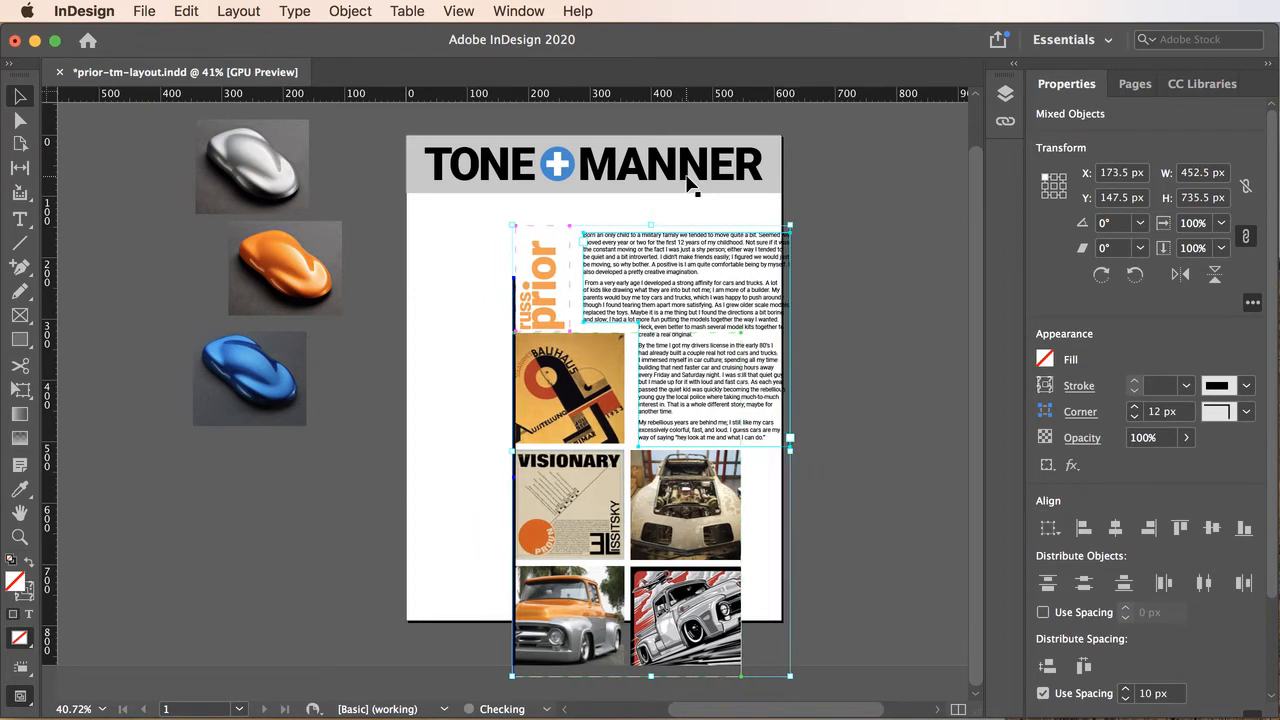
key(shift+Right)
key(shift+Right)
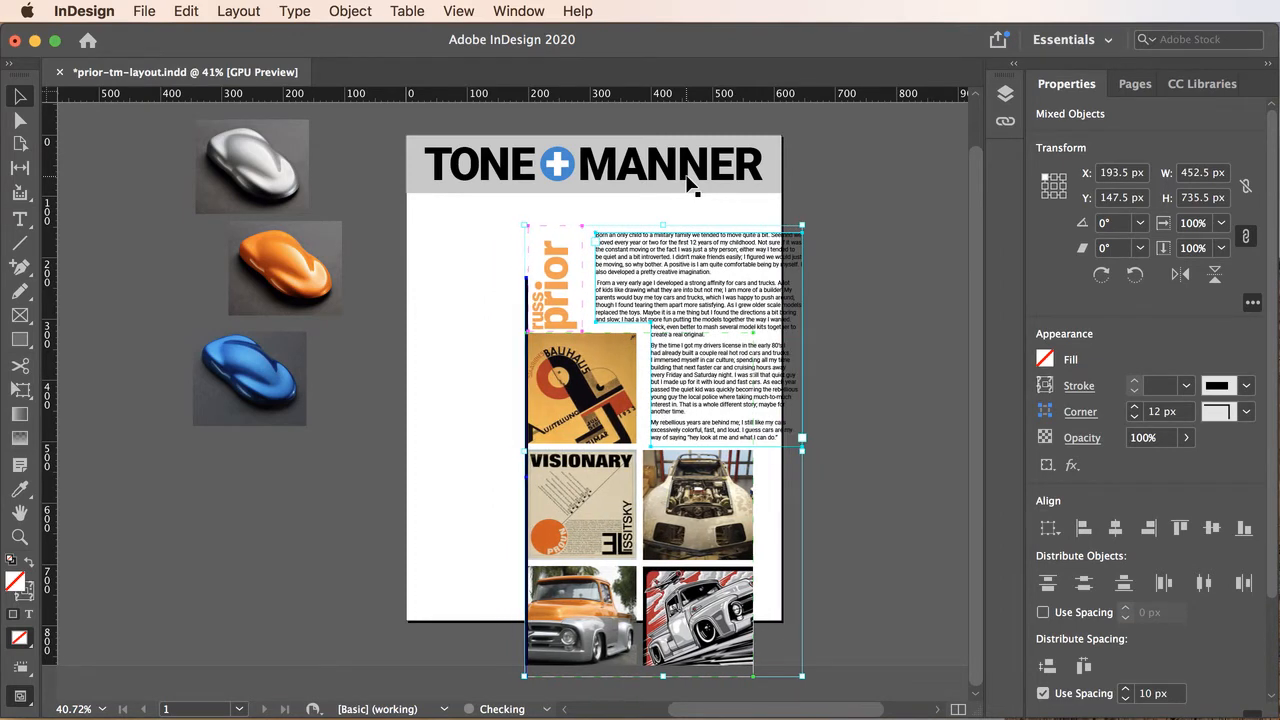
key(shift+Right)
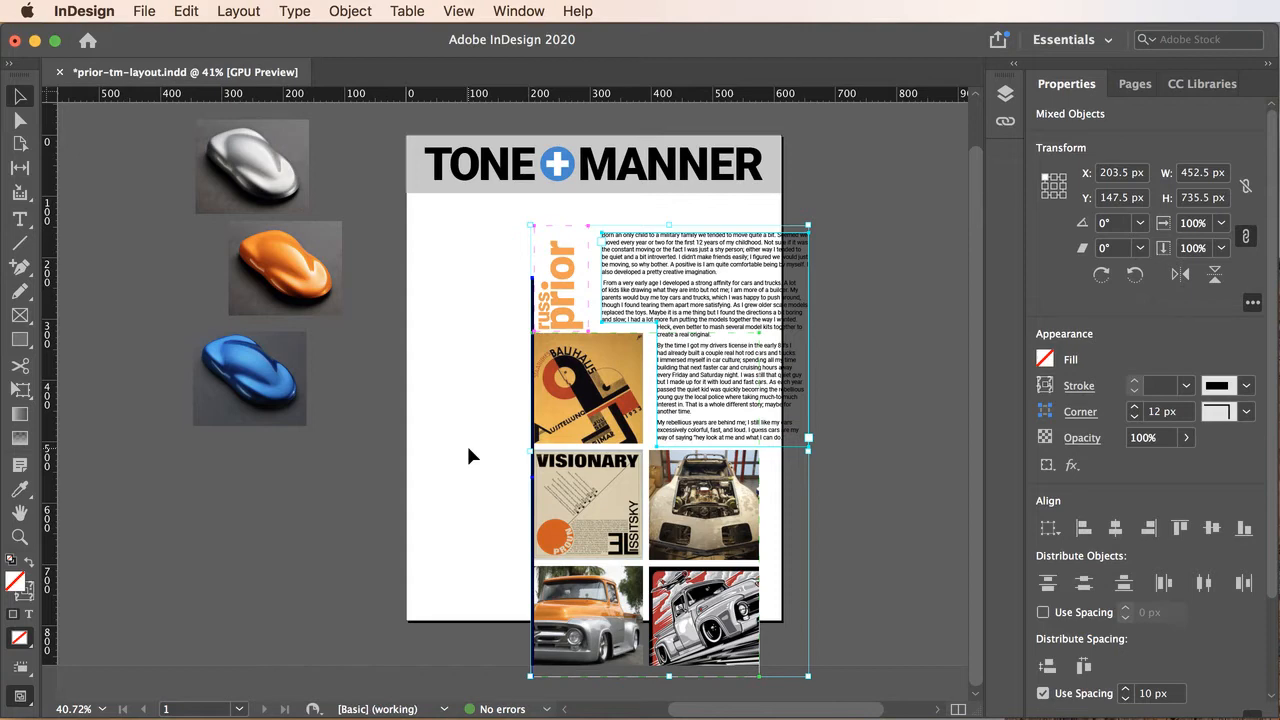
Raise the selected name, bio, line and image group by 20 px, then deselect it
key(shift+Up)
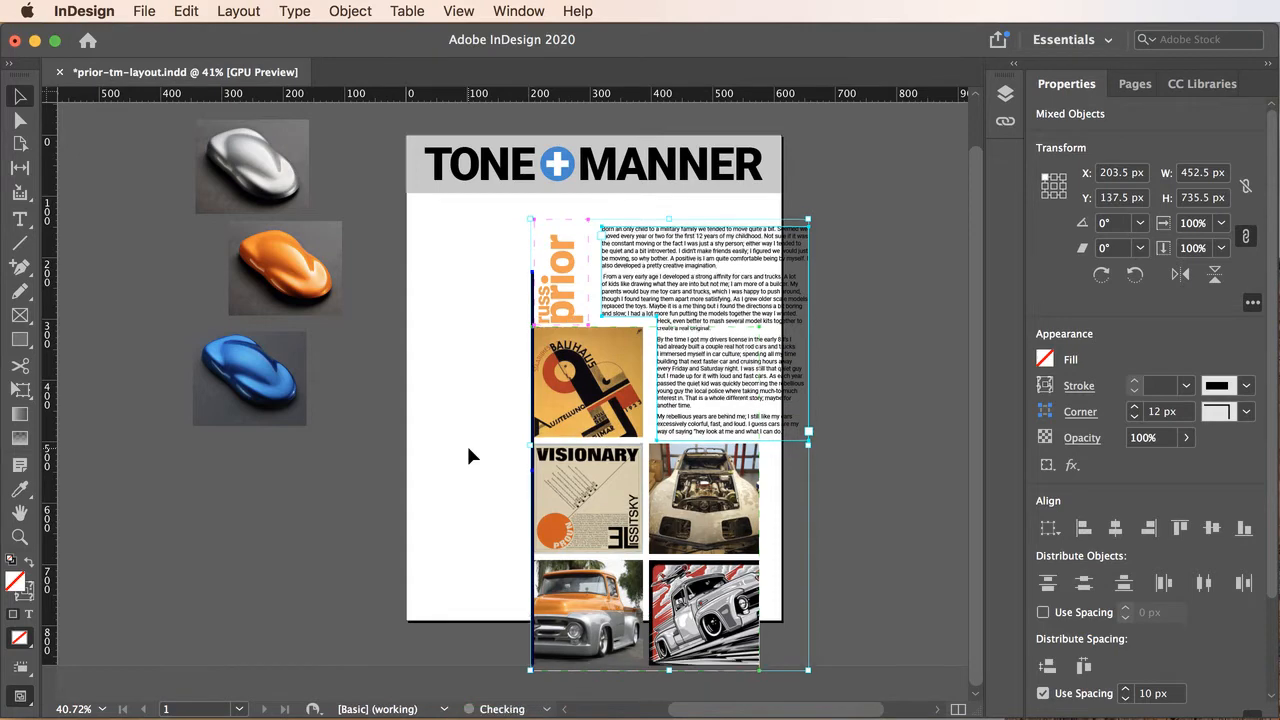
key(shift+Up)
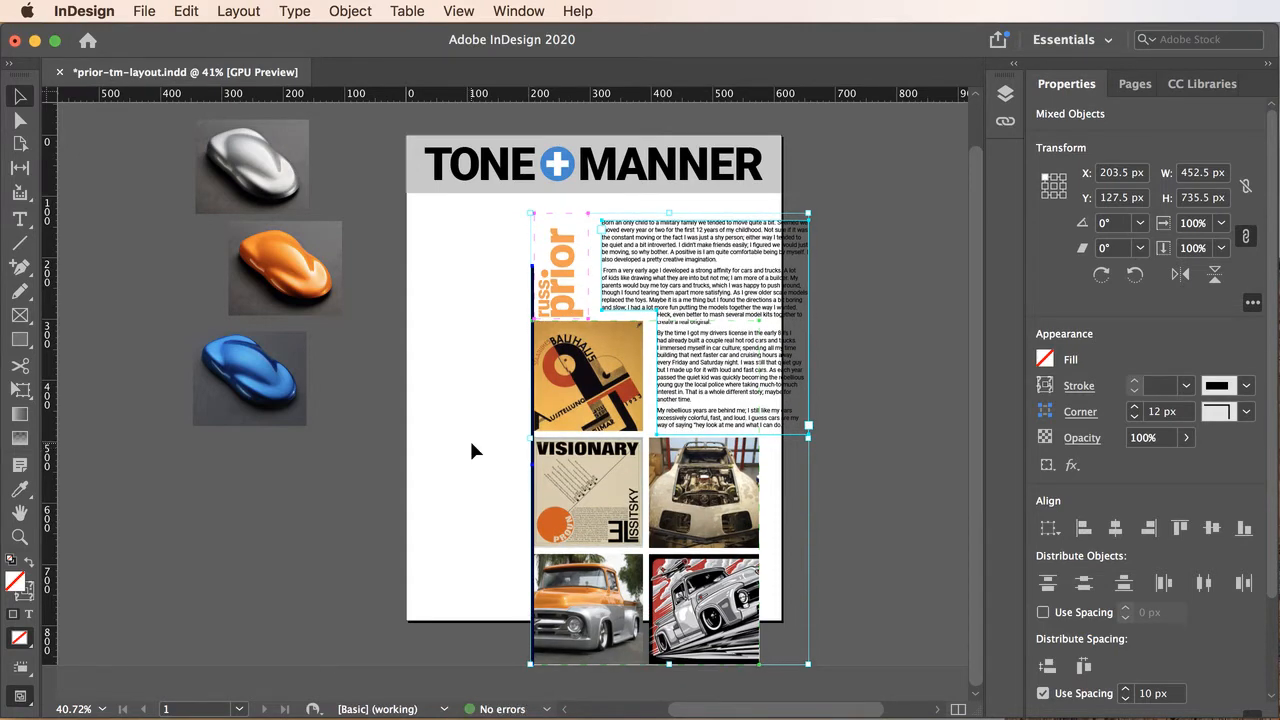
click(439, 391)
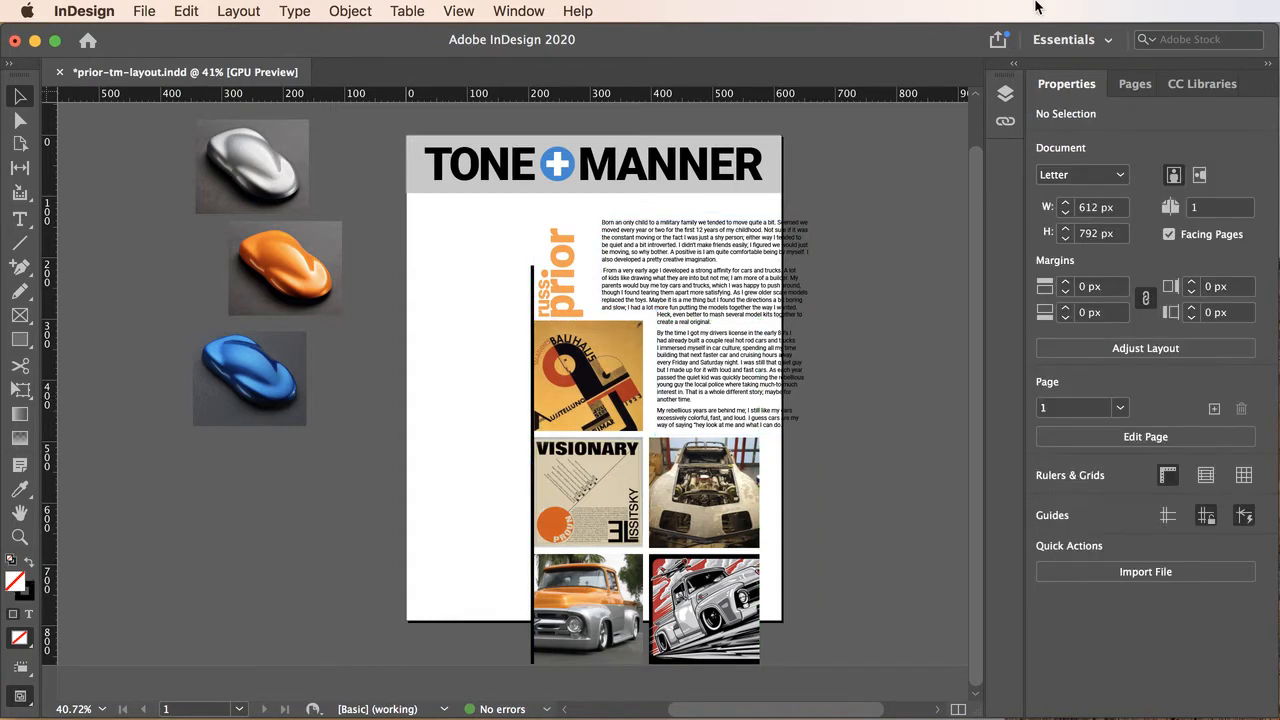
Add a new layer above the bio layer and name it keywords
click(1005, 93)
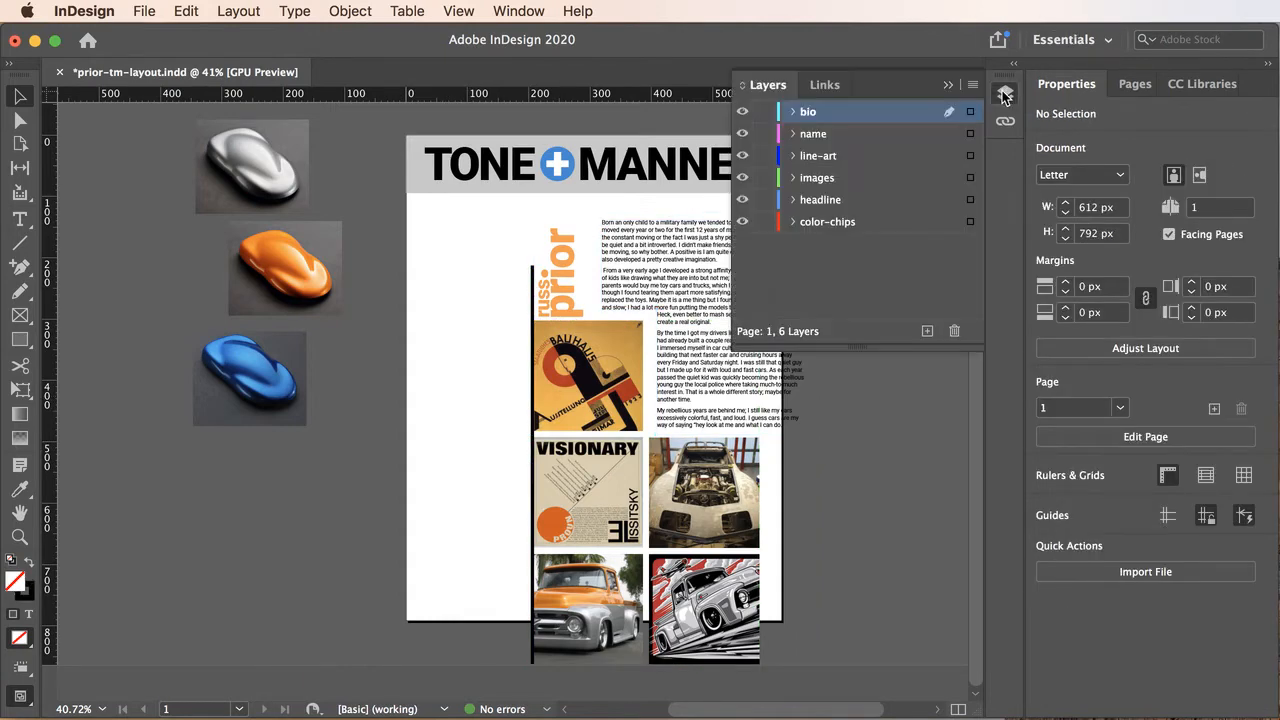
click(927, 333)
double_click(815, 112)
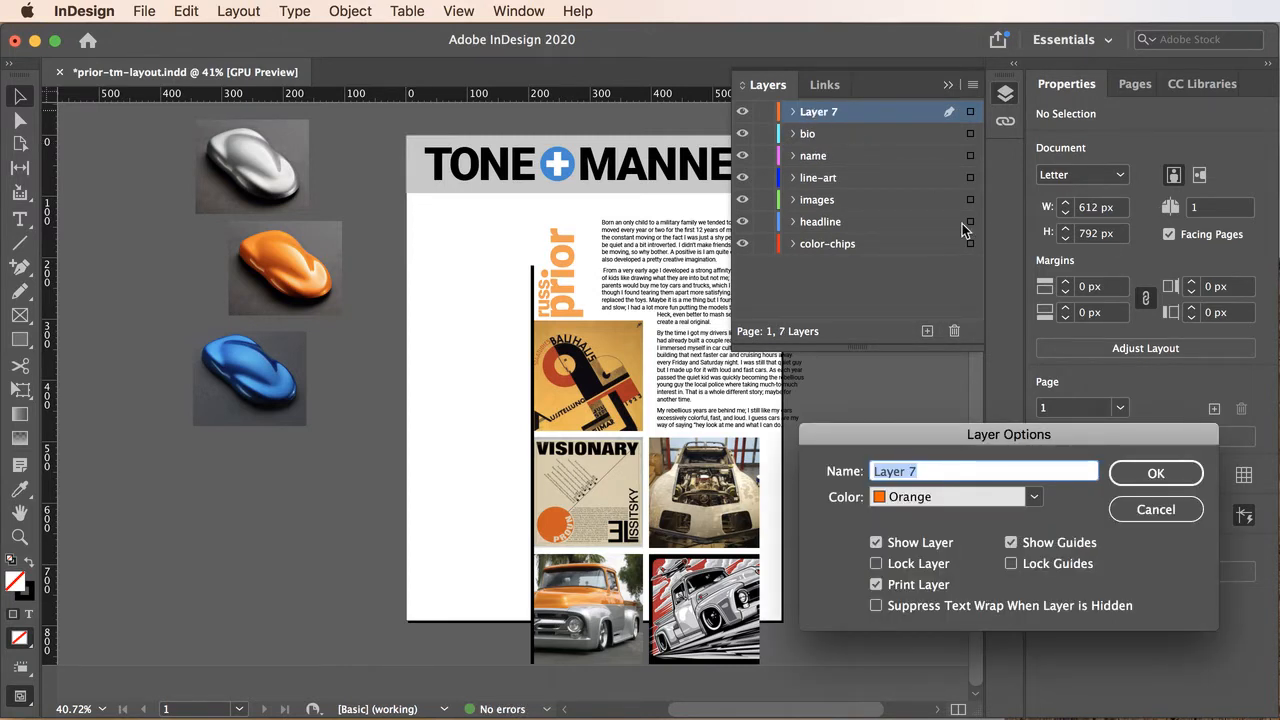
text(keywords)
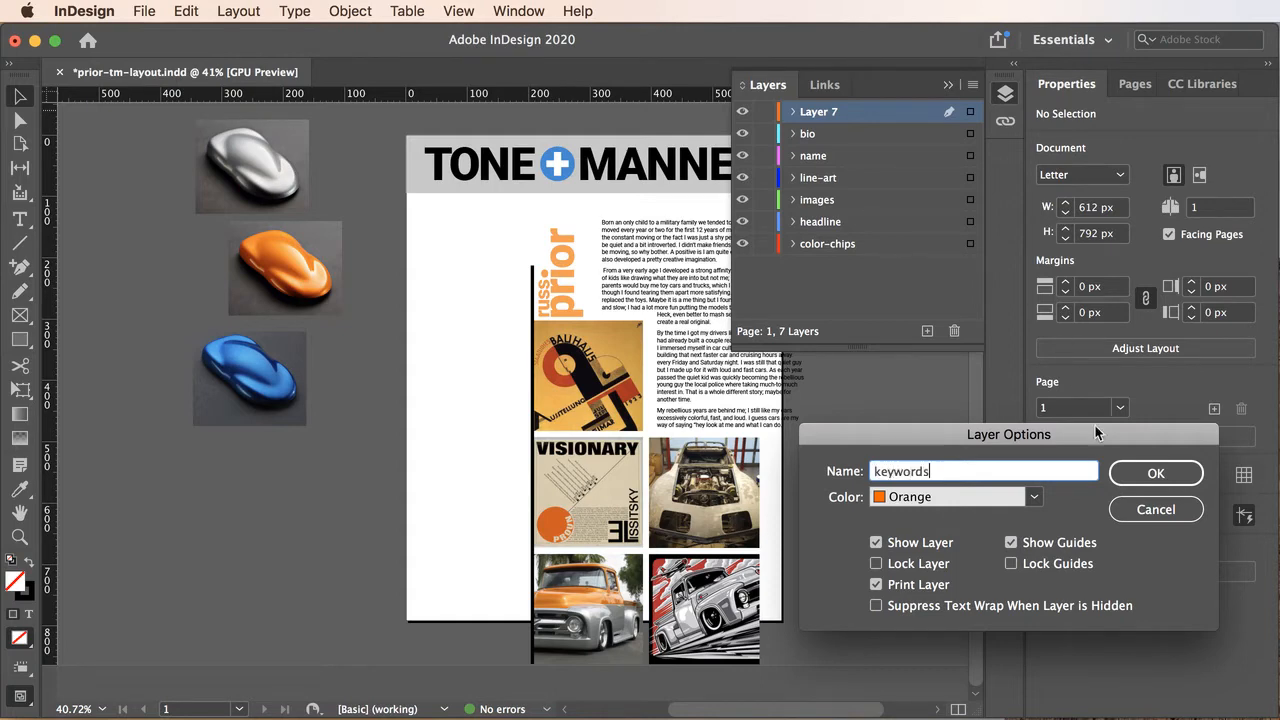
click(1153, 474)
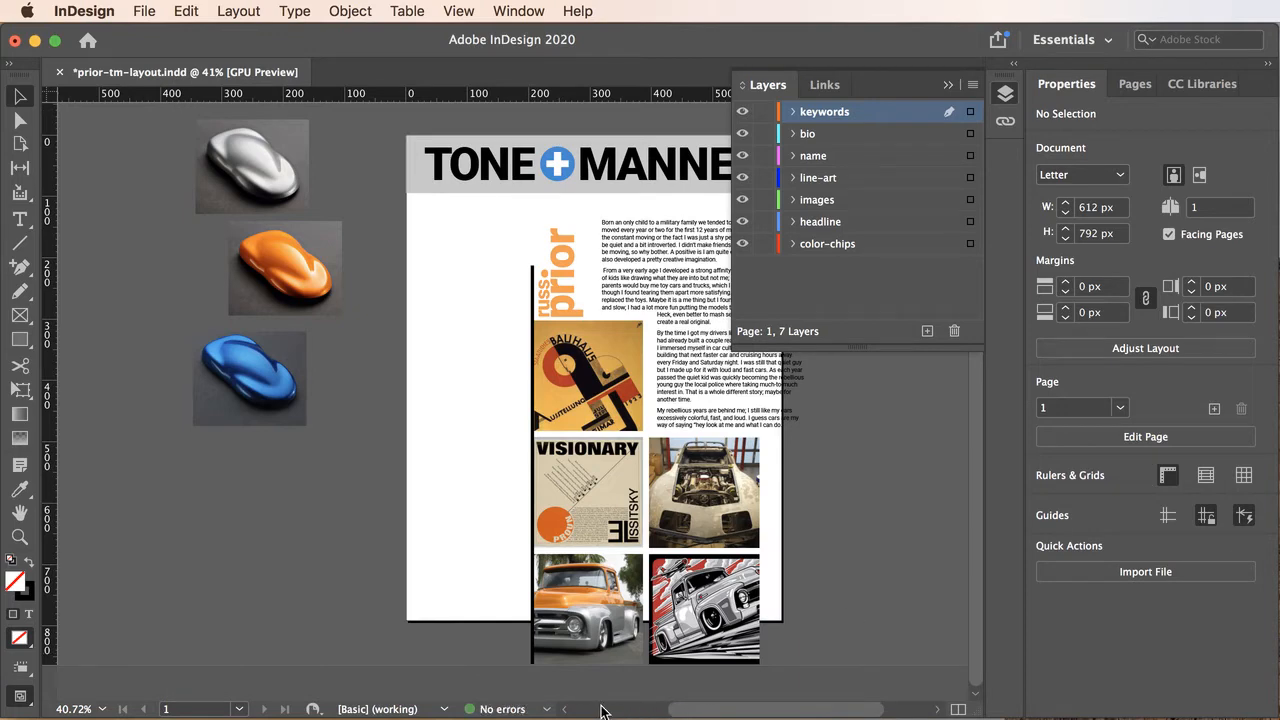
Switch to Finder and open prior-tm-keywords.rtf from the sketchbook-resources folder
key(super+Tab)
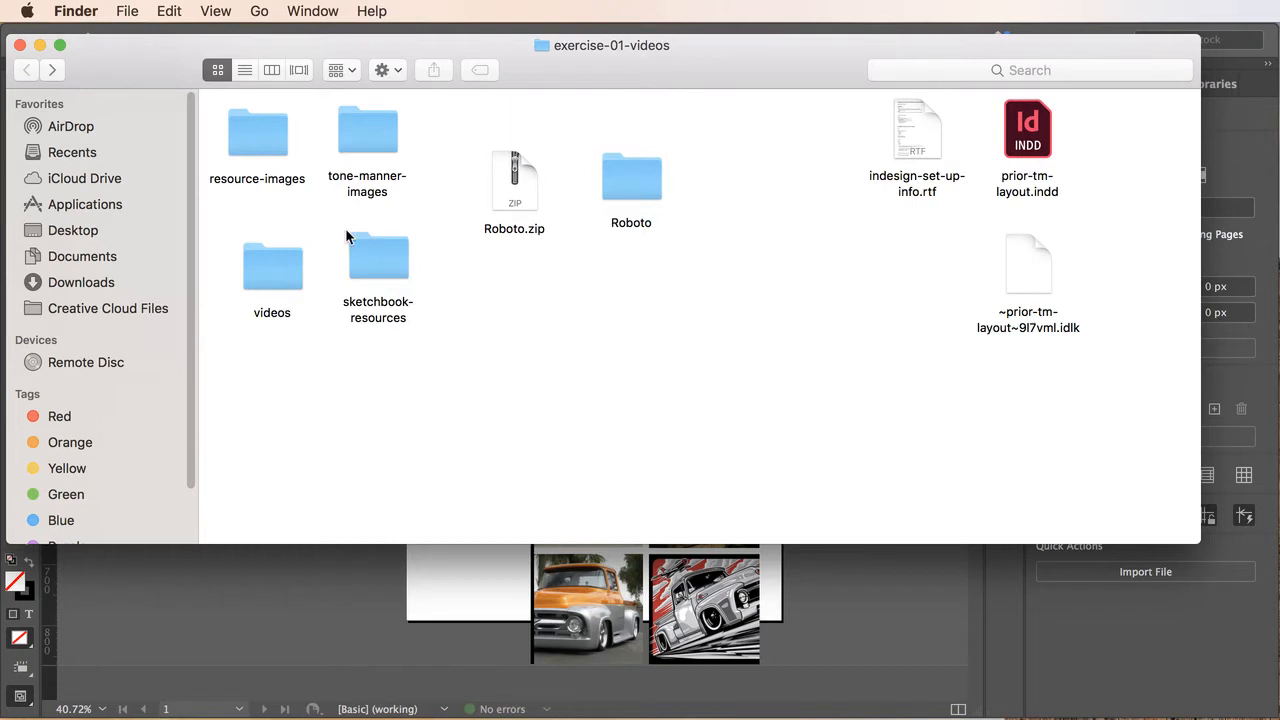
double_click(362, 258)
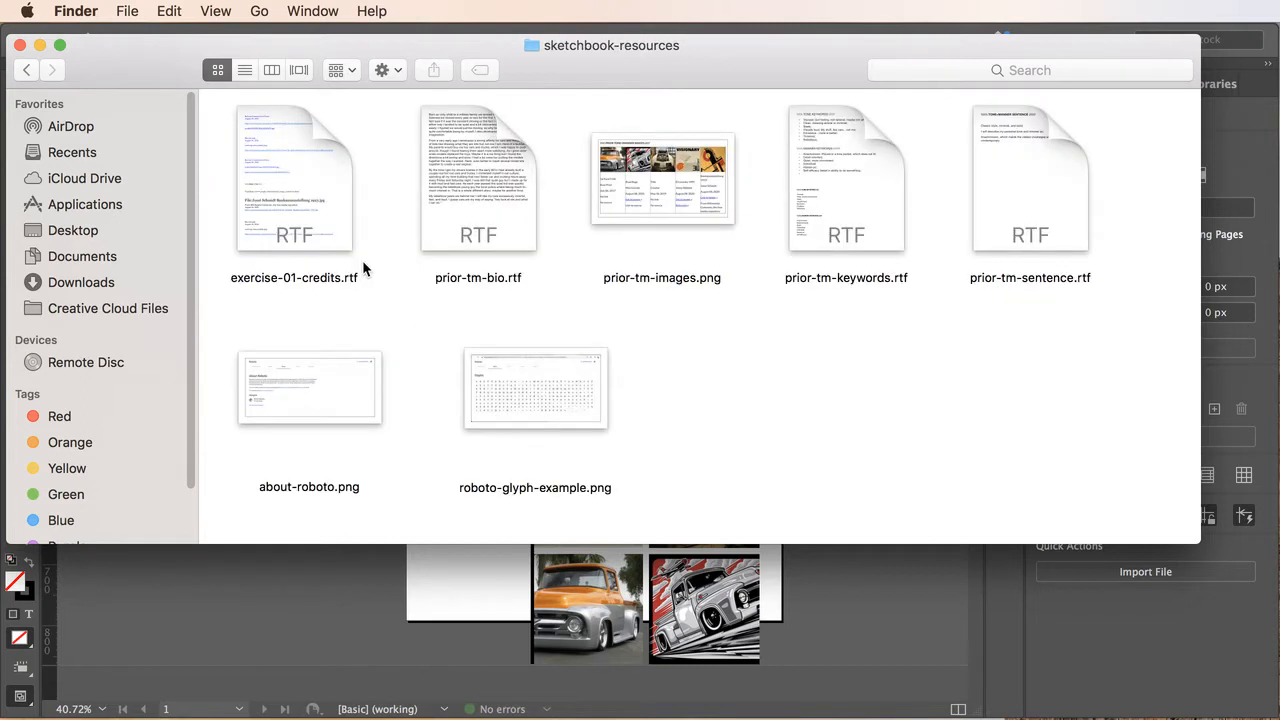
click(817, 161)
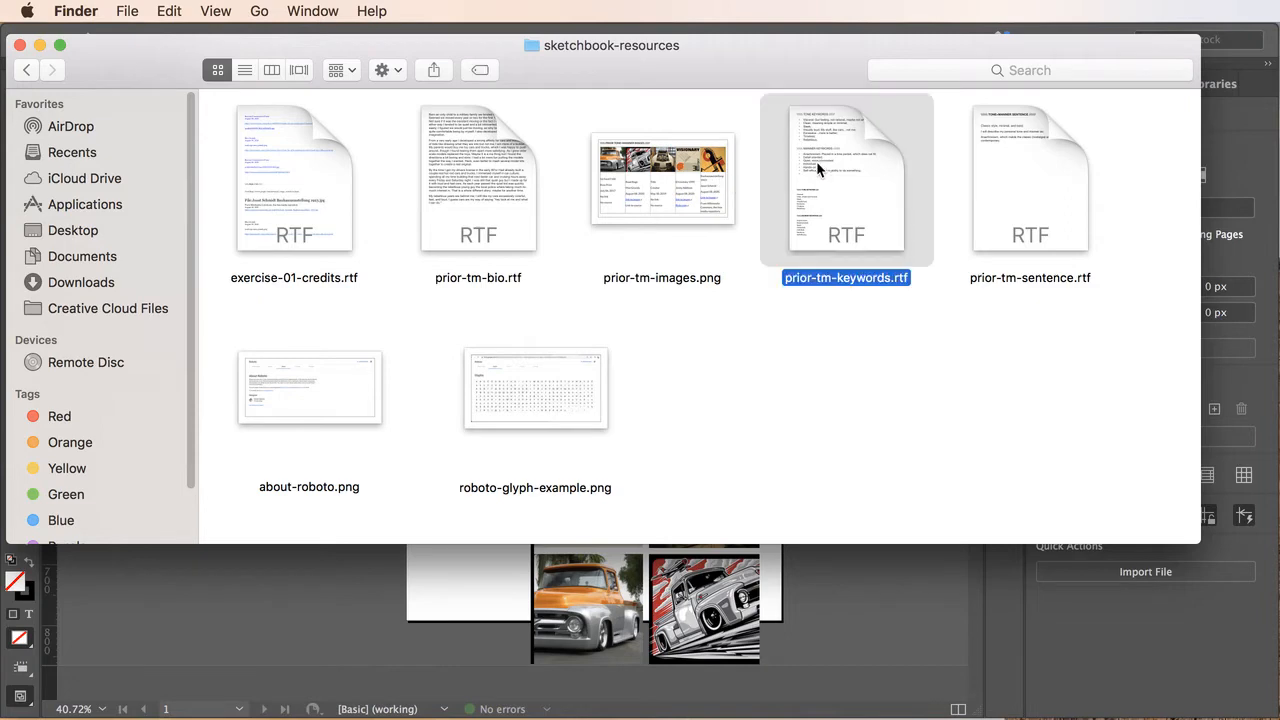
double_click(815, 164)
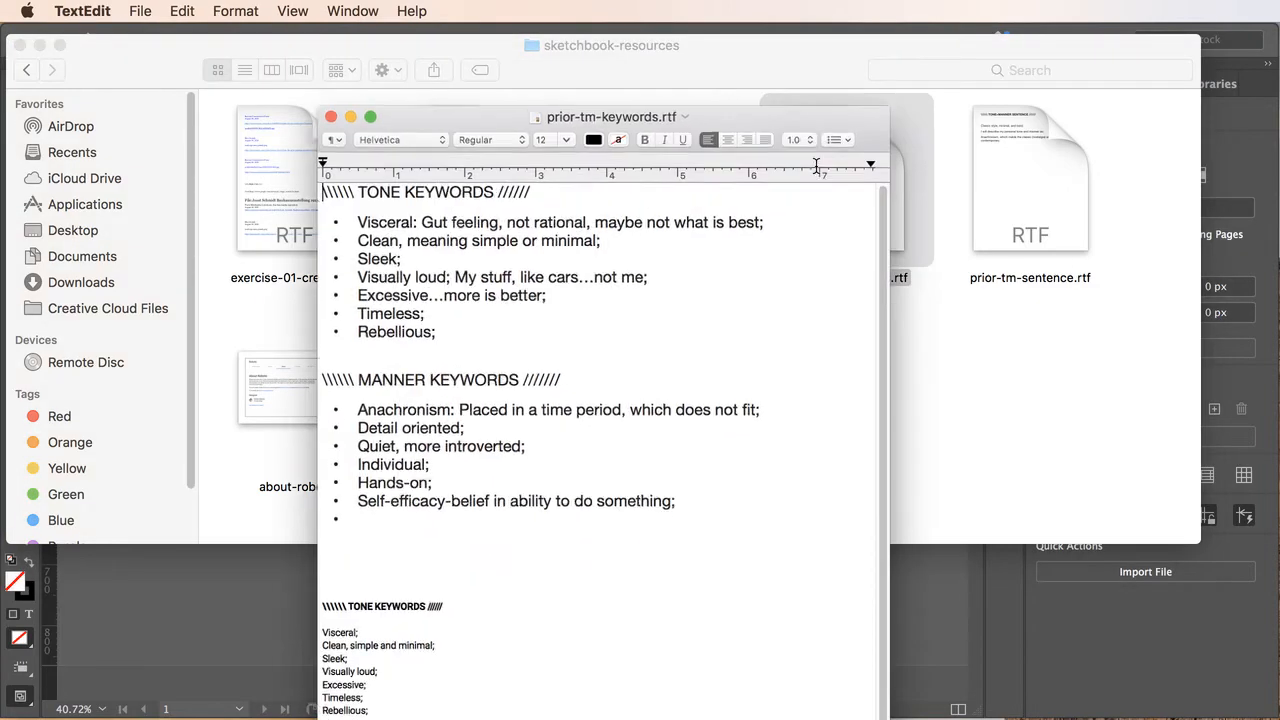
Copy the condensed tone and manner keyword lists, including both headings, from the end of the keywords document
drag(712, 125, 649, 56)
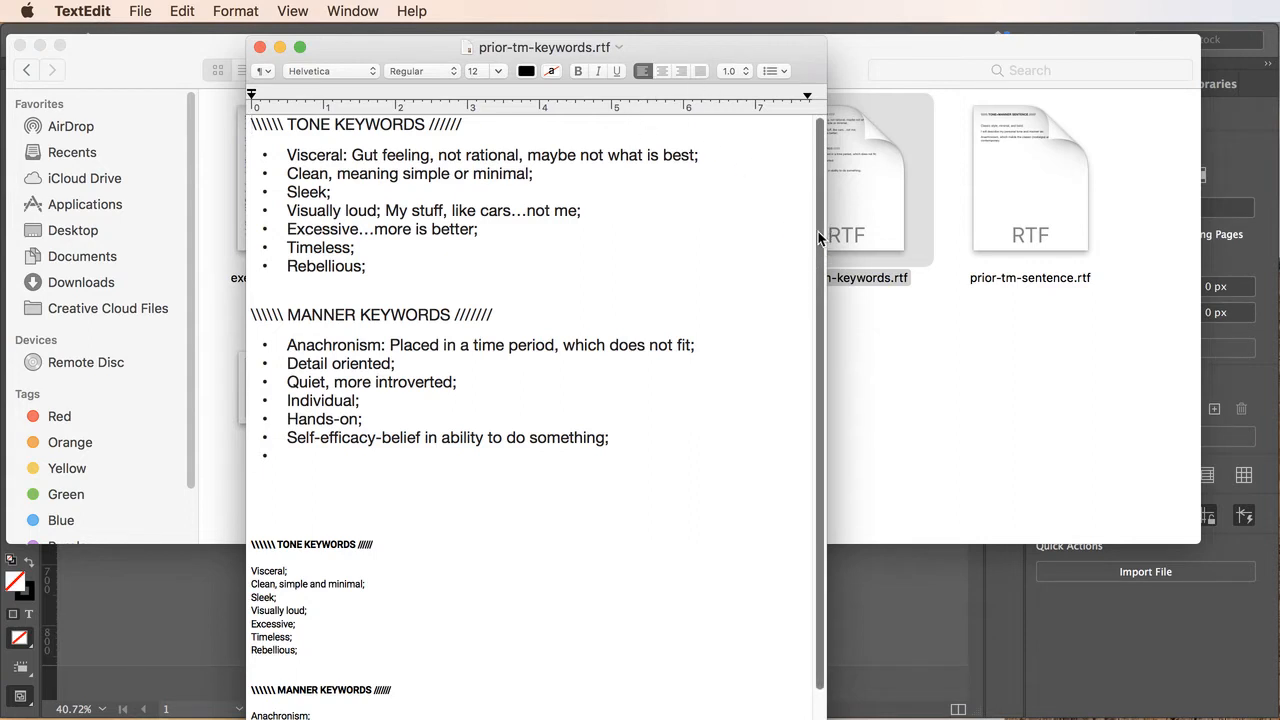
scroll(819, 360, down, 3)
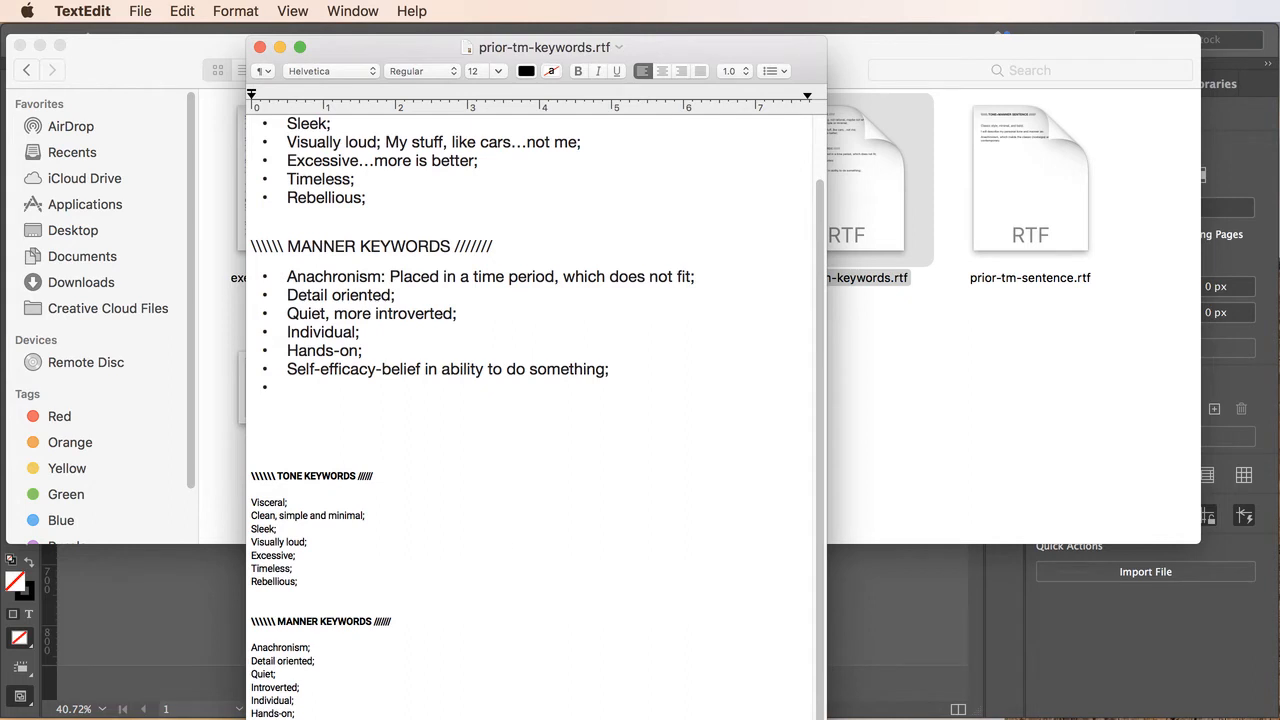
drag(690, 53, 968, 75)
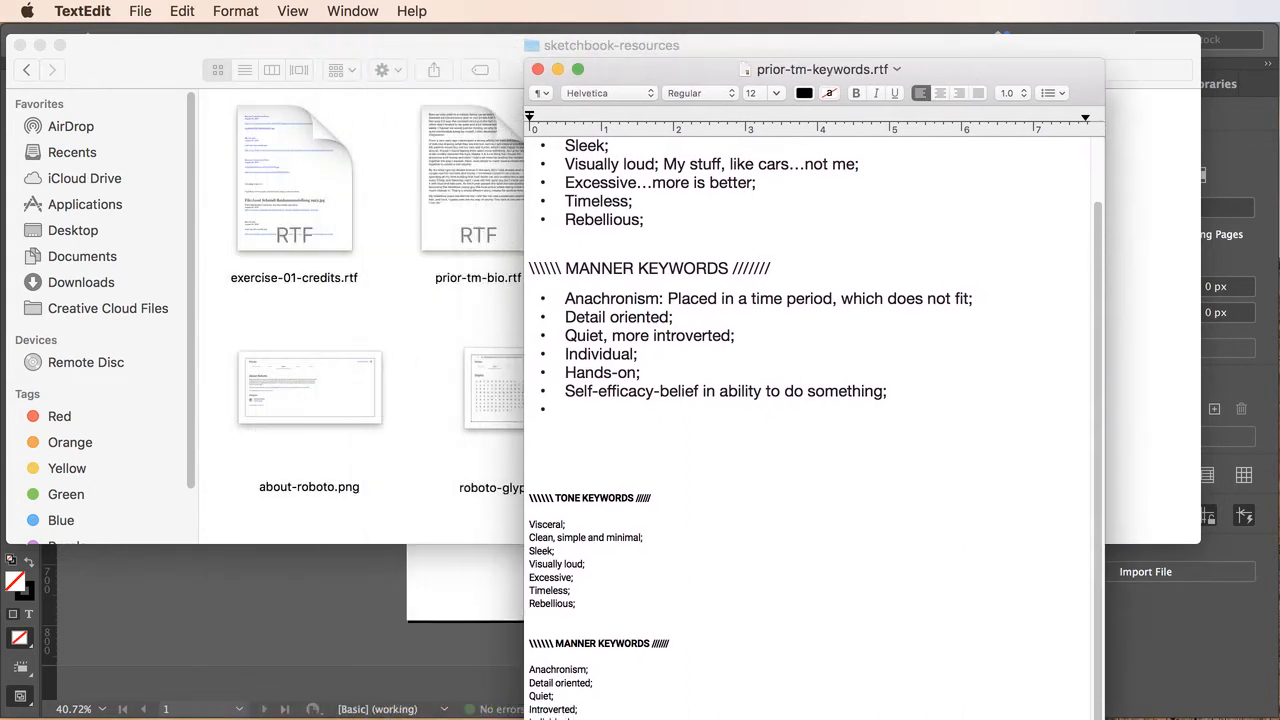
drag(1101, 717, 1046, 665)
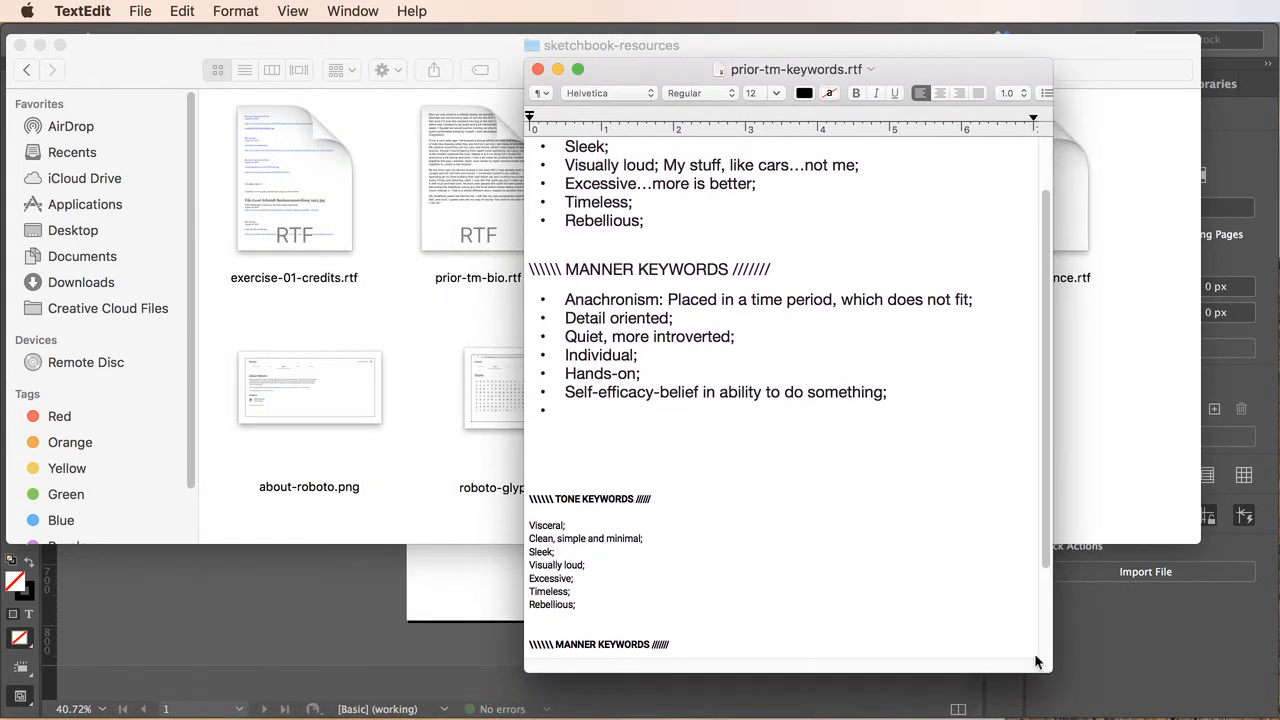
drag(976, 65, 705, 32)
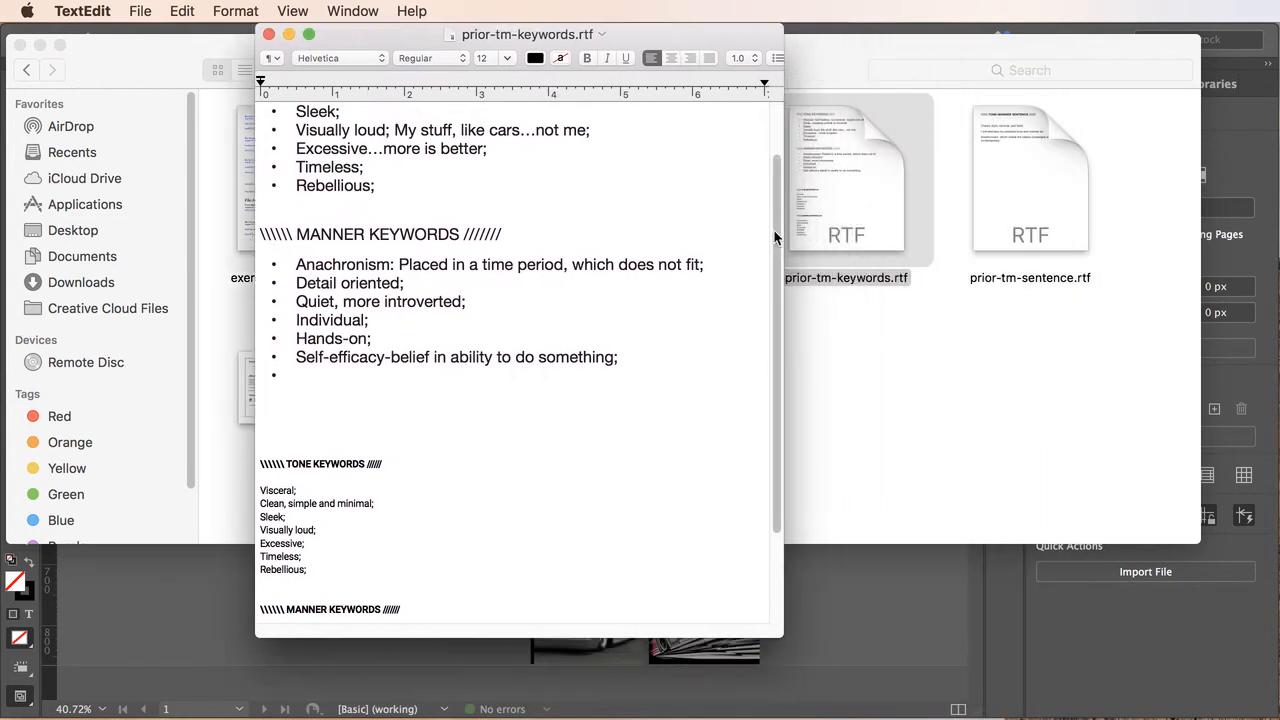
drag(776, 228, 781, 310)
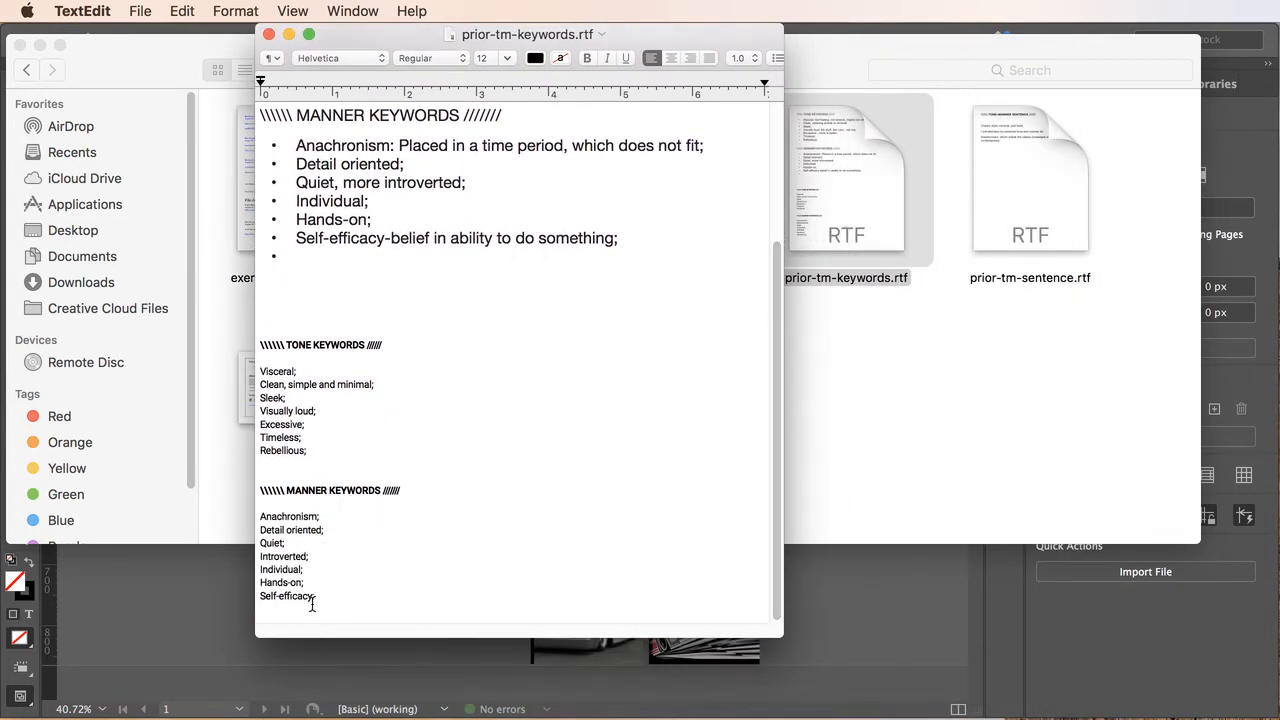
drag(311, 600, 228, 344)
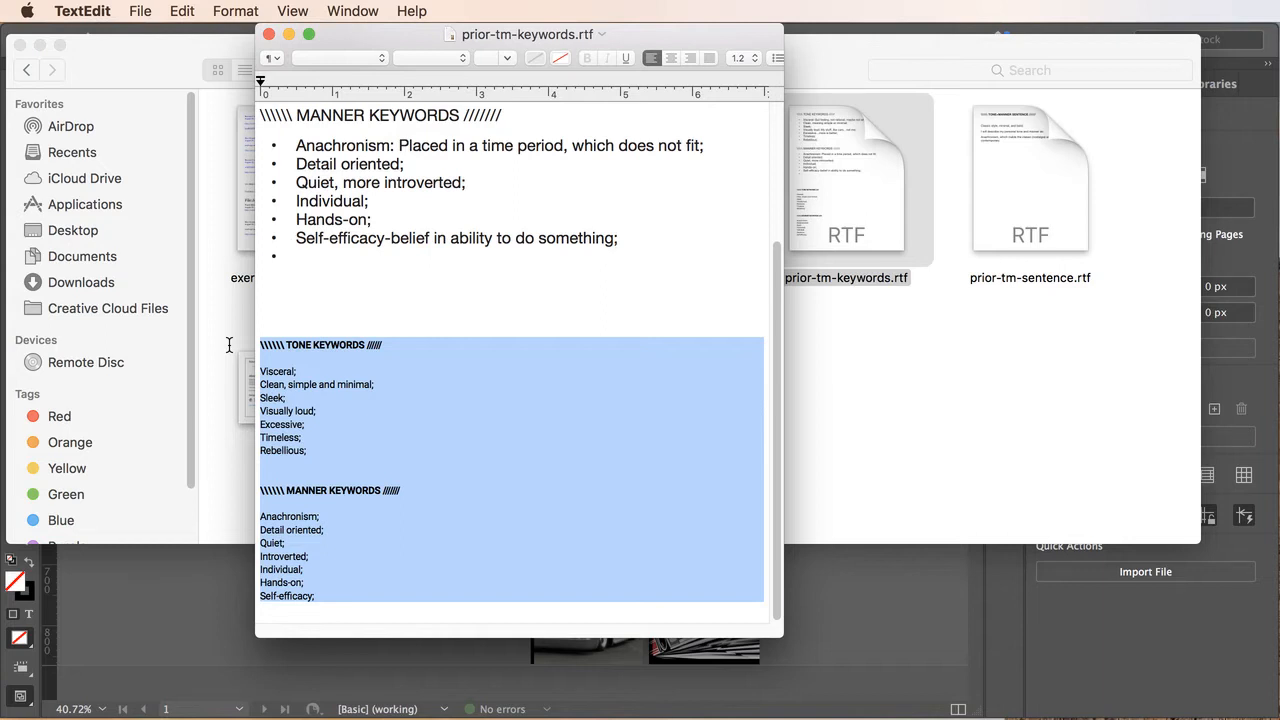
key(super+c)
Switch back to InDesign and paste the keyword lists into a new text frame in the blank page area beside the vertical line
click(826, 649)
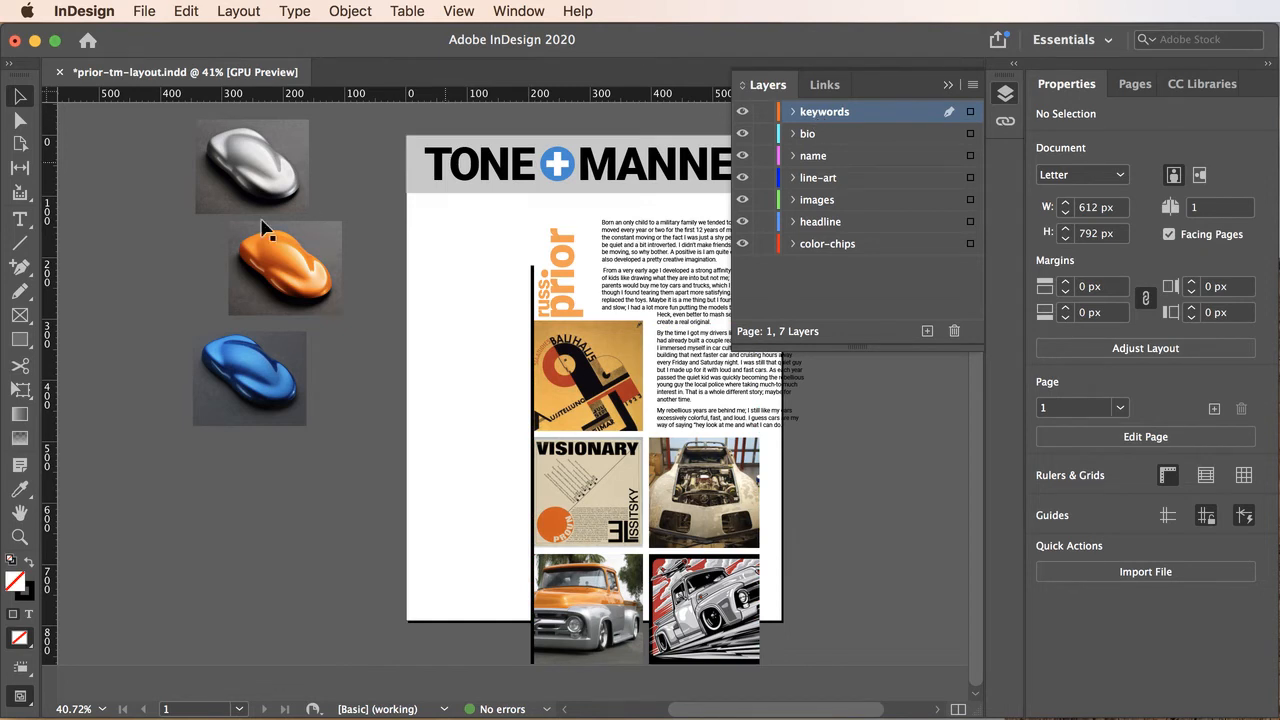
click(20, 220)
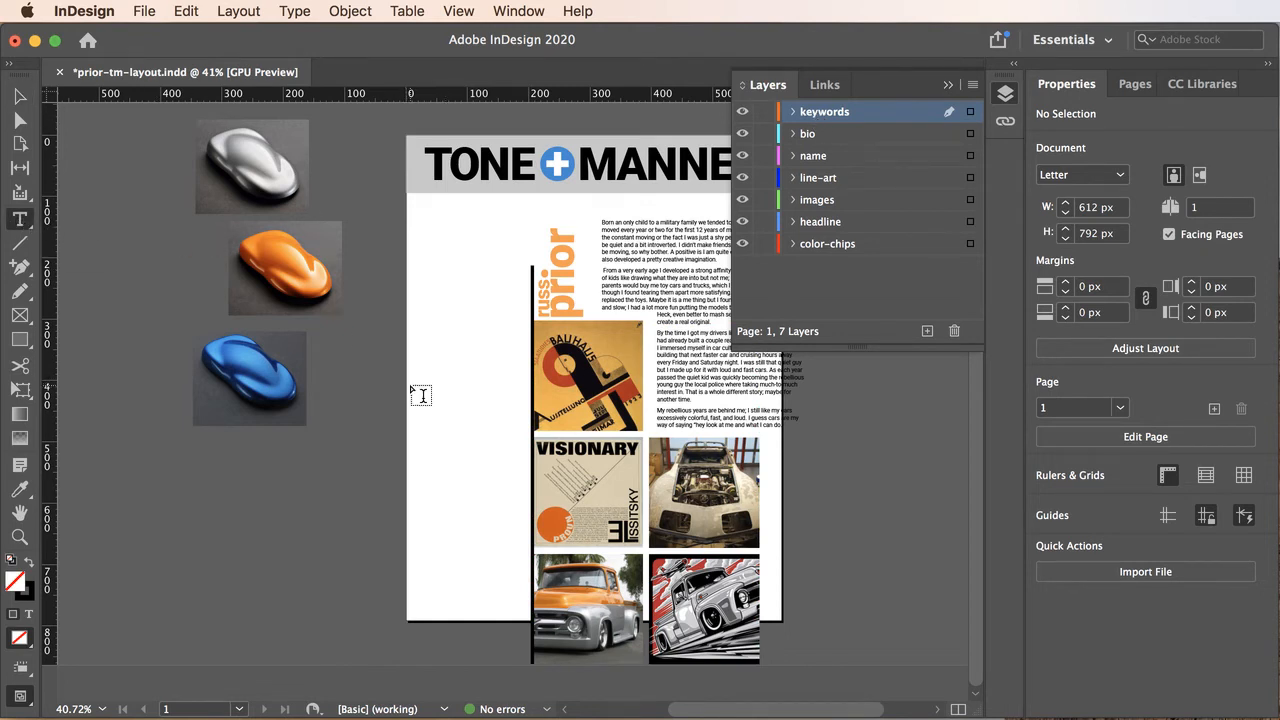
drag(409, 385, 523, 595)
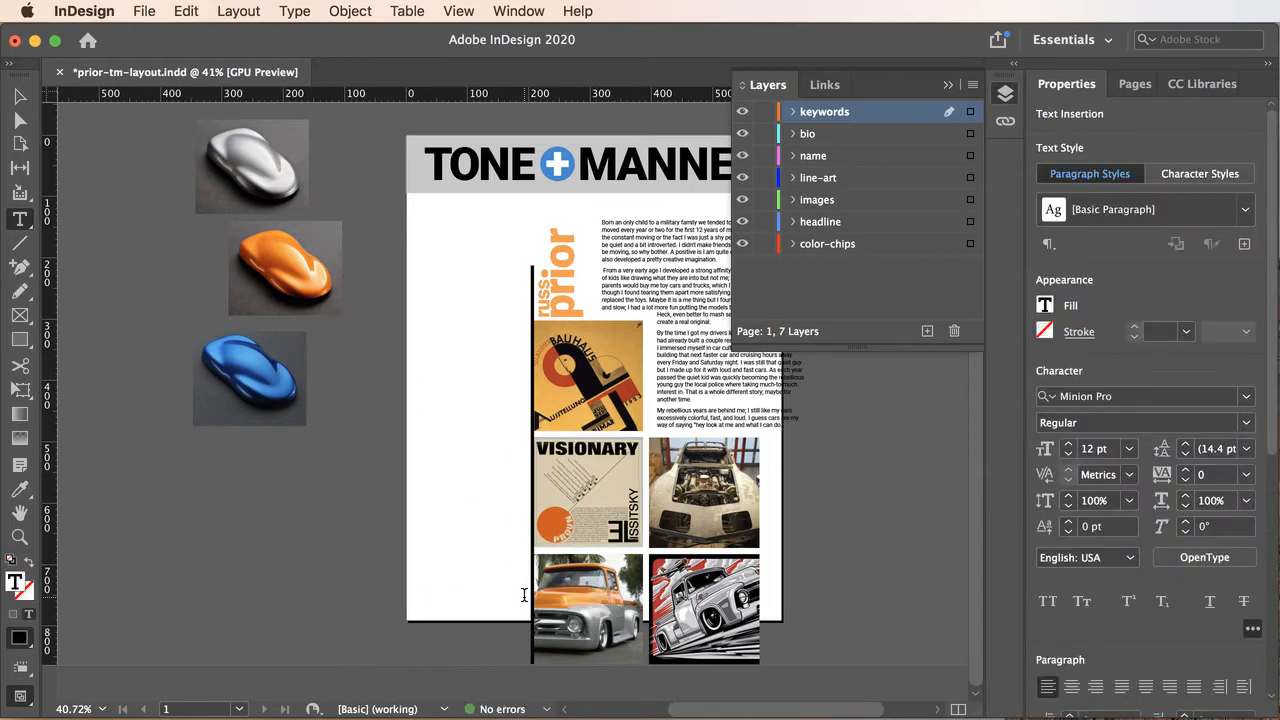
key(super+v)
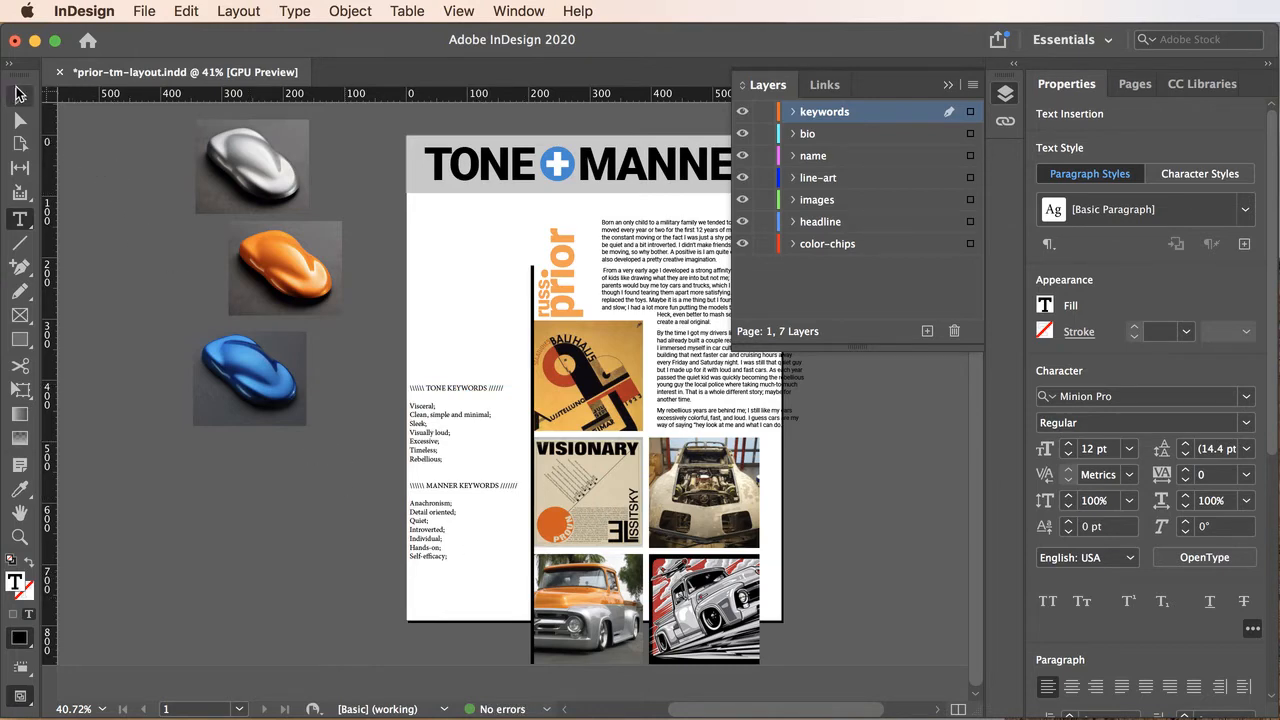
click(20, 97)
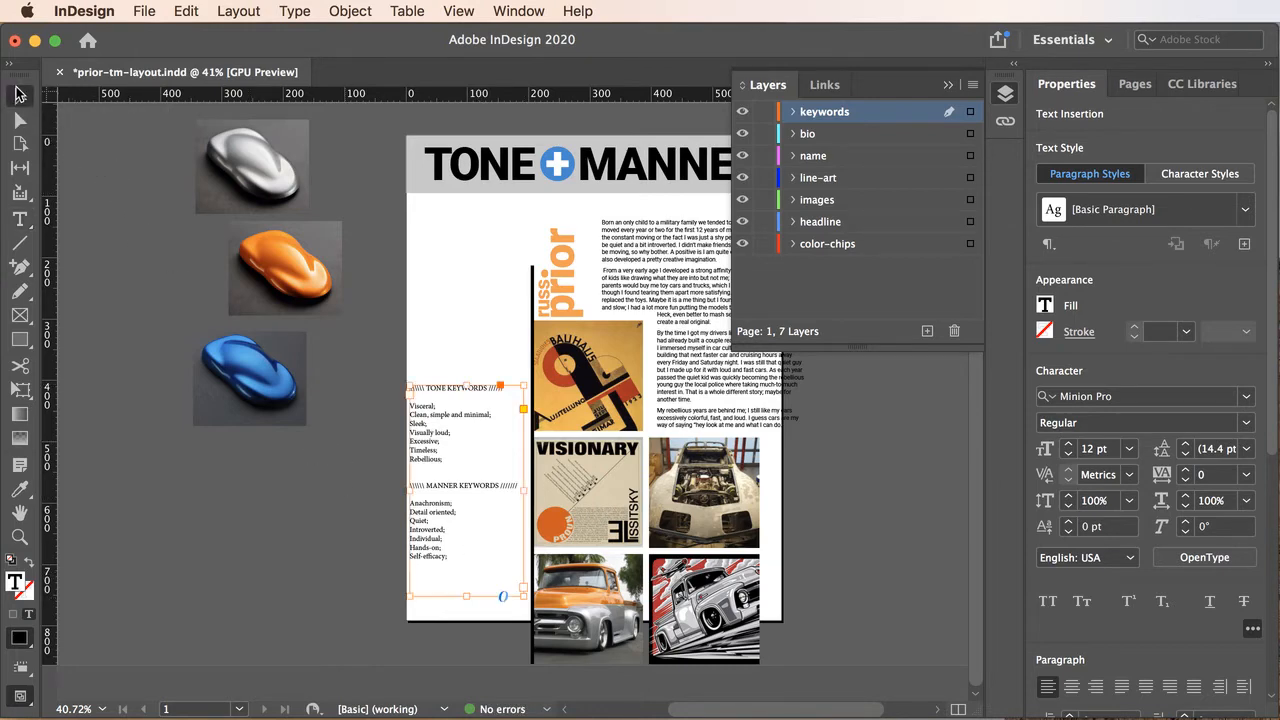
click(375, 378)
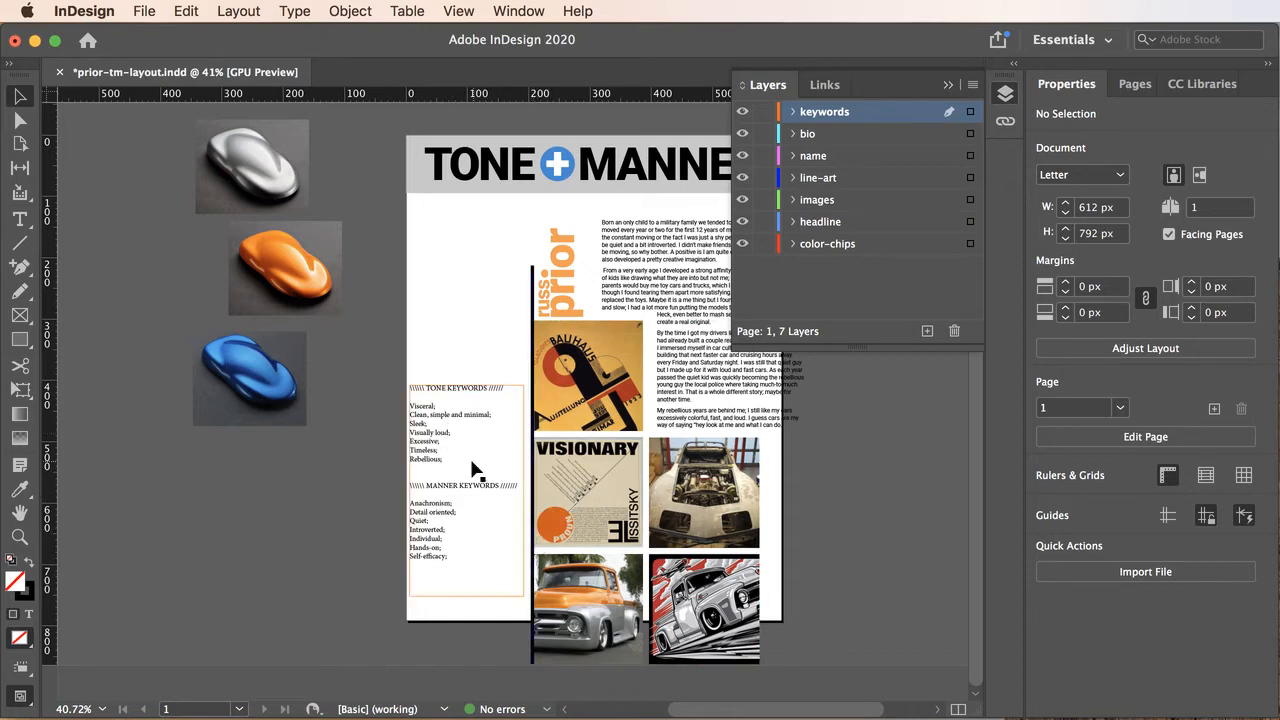
Set the font of all the tone and manner keyword text, including both headings, to Roboto
key(super+space)
click(438, 469)
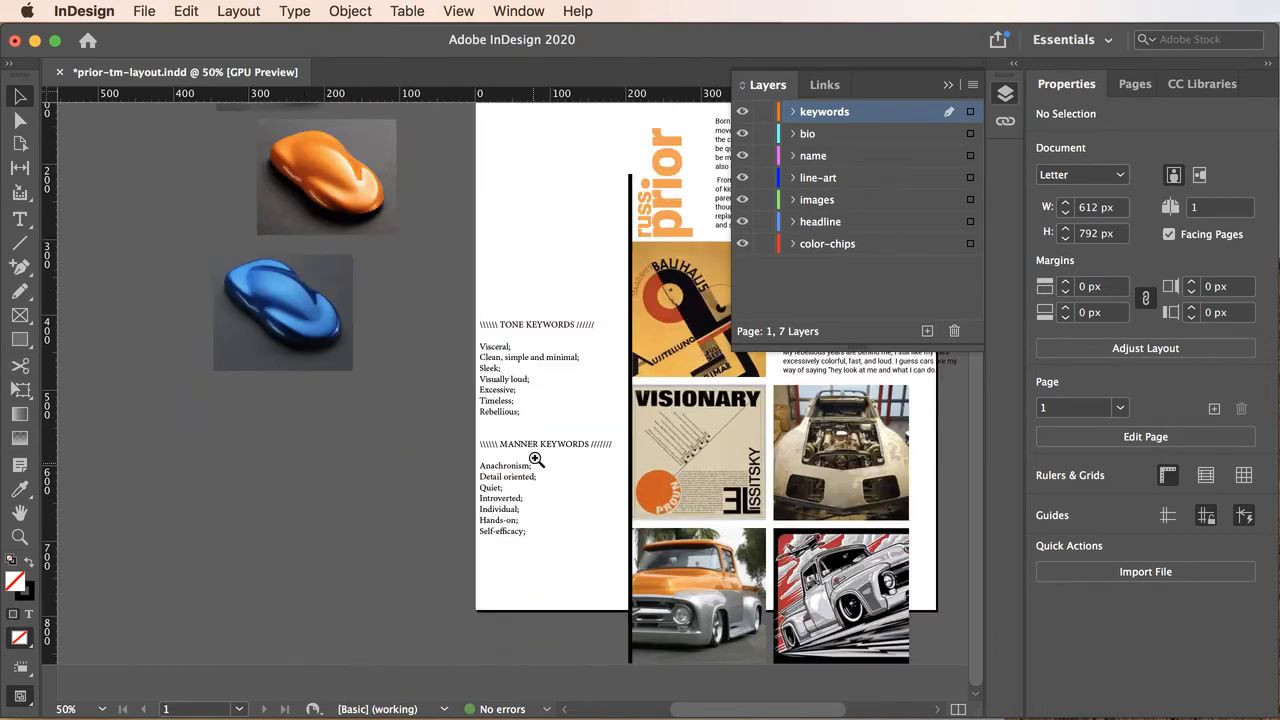
click(517, 429)
drag(562, 430, 607, 430)
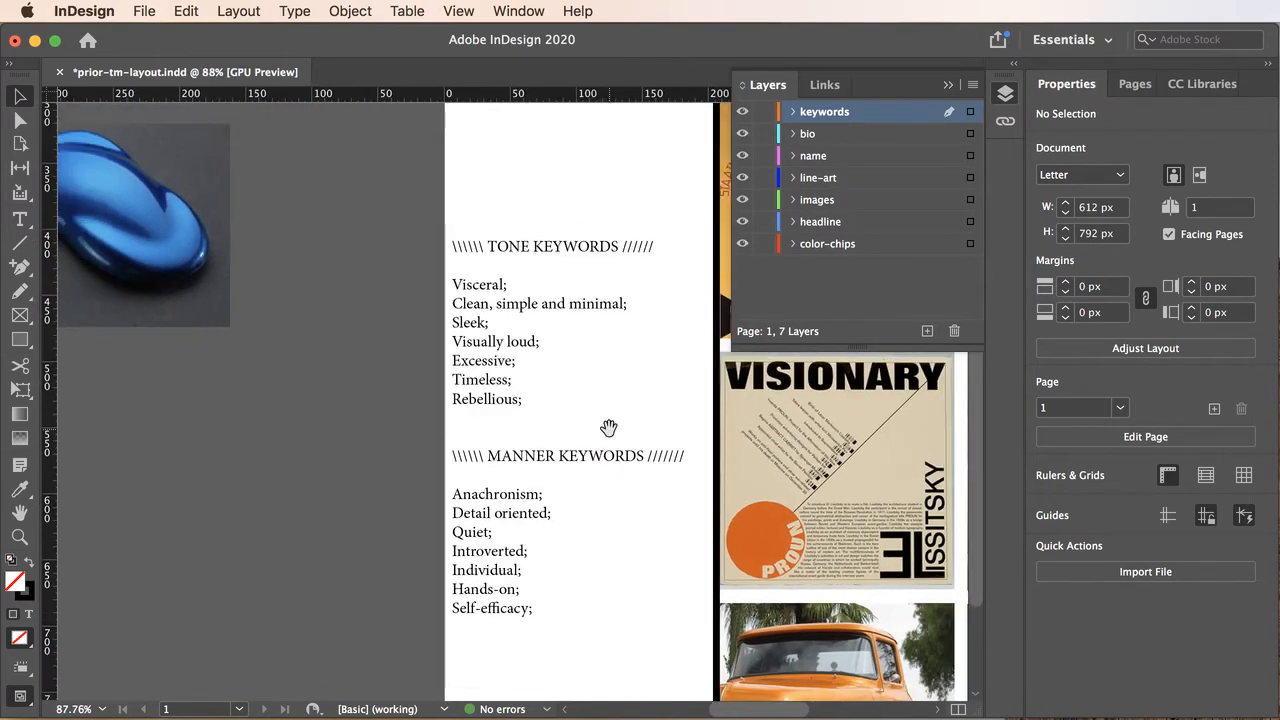
click(20, 219)
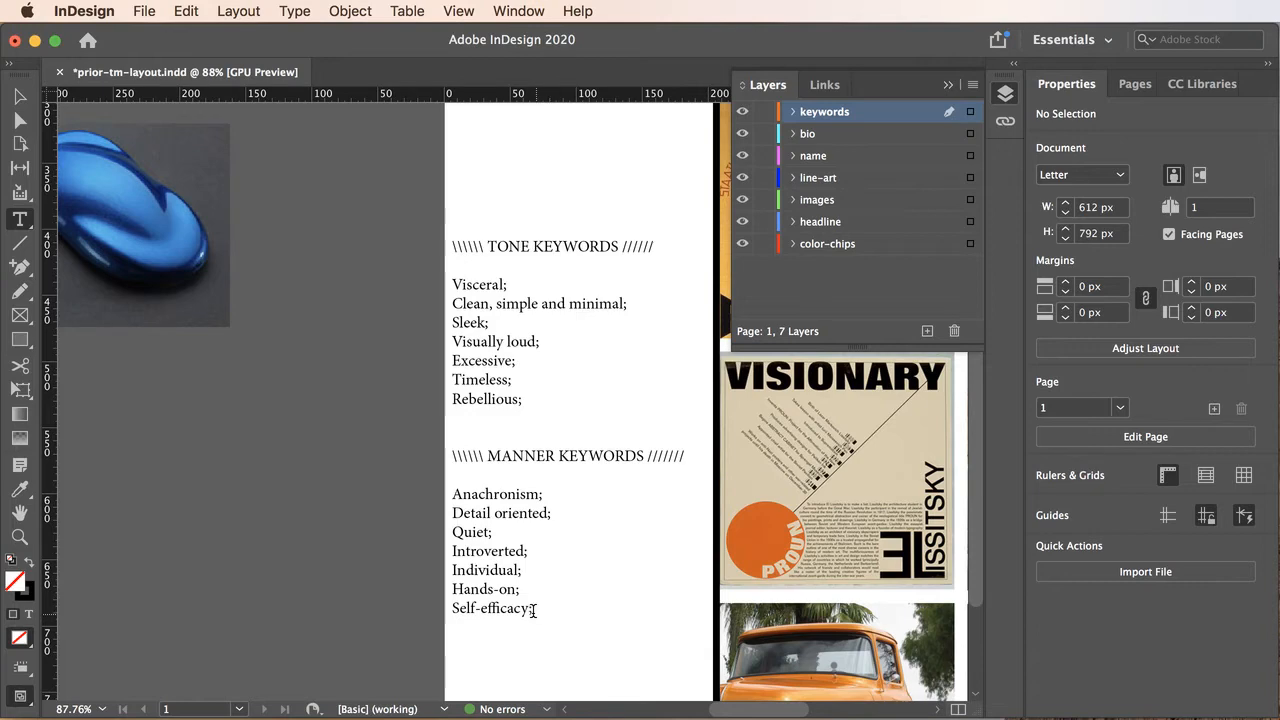
drag(537, 610, 400, 256)
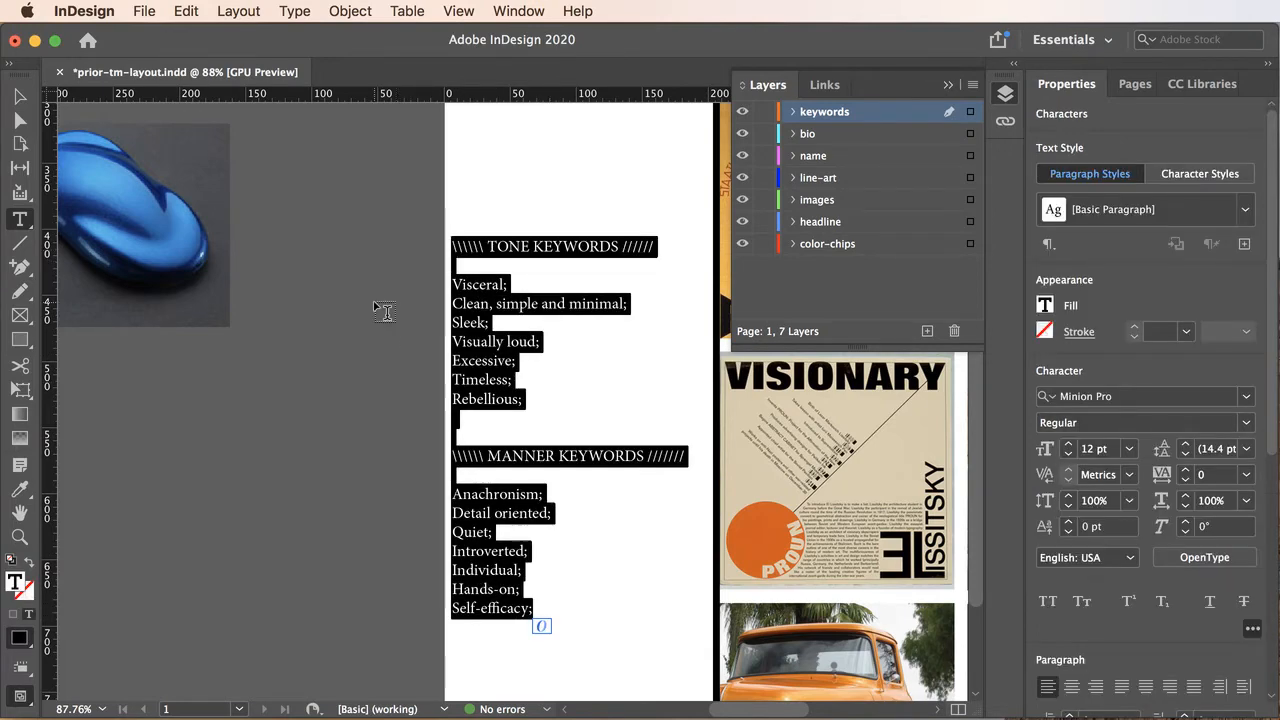
click(1199, 173)
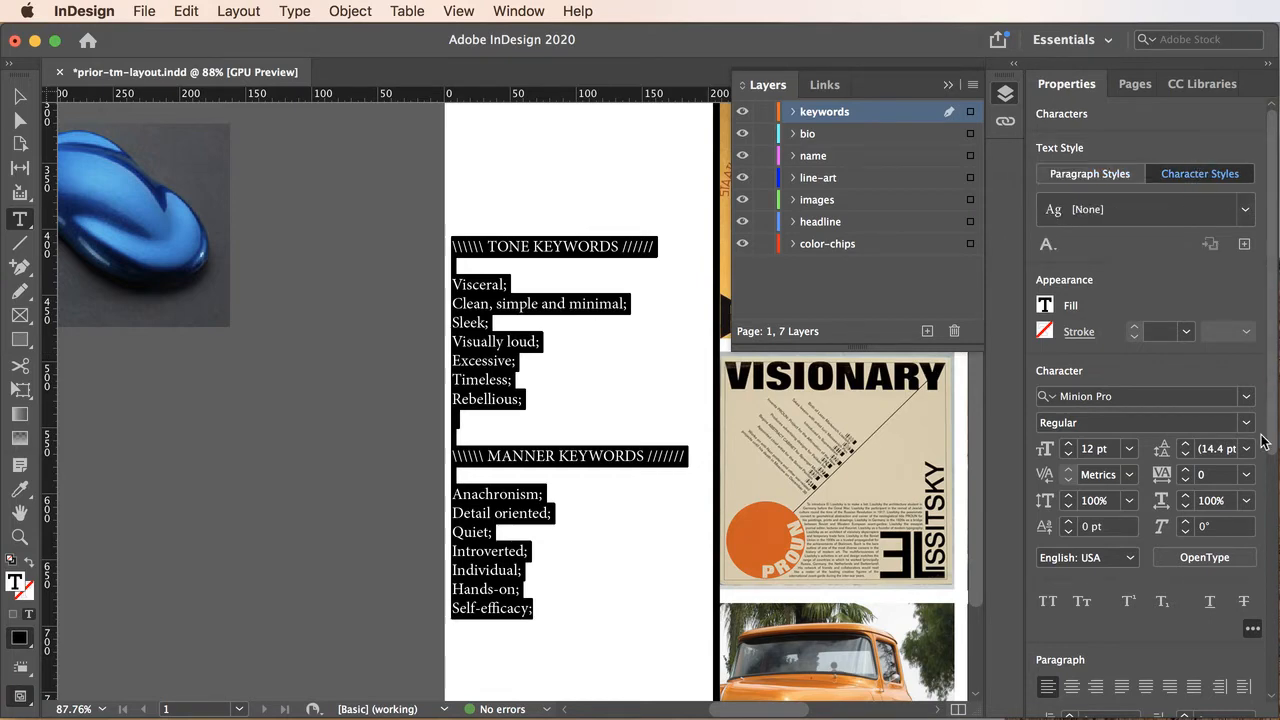
click(1245, 400)
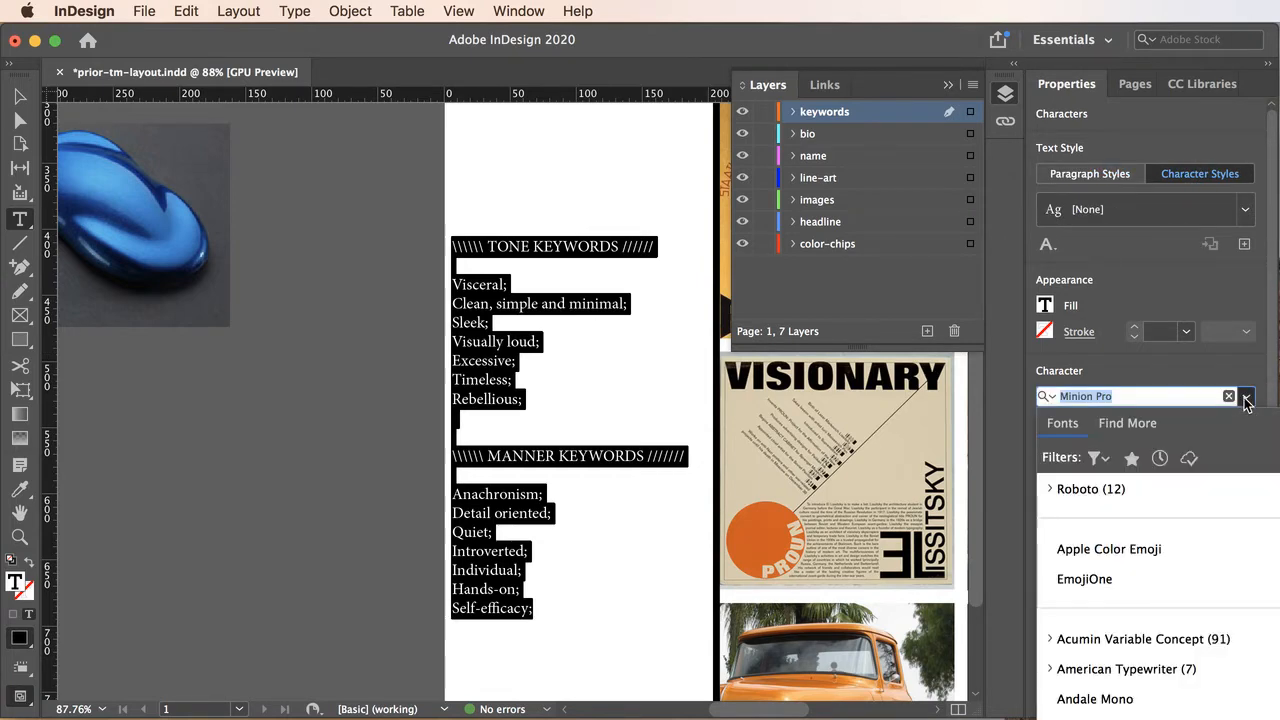
click(1084, 495)
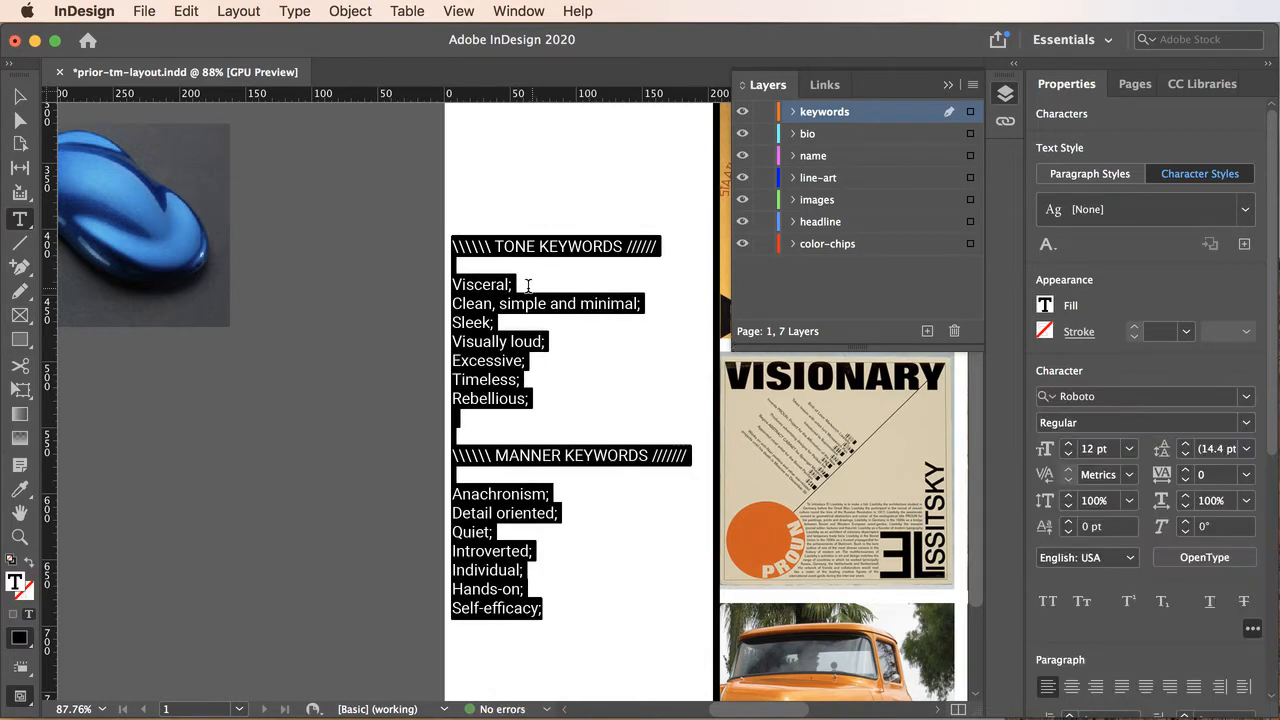
Set the TONE KEYWORDS and MANNER KEYWORDS heading lines to the Bold font style
click(522, 285)
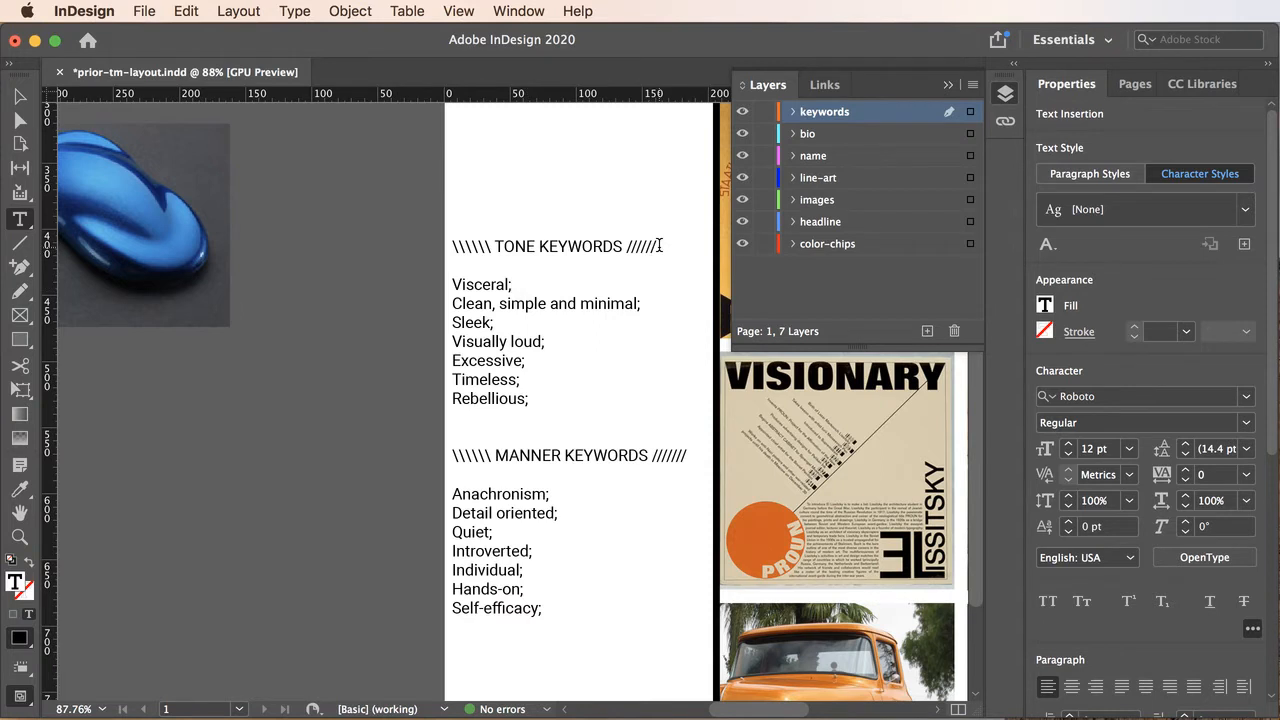
drag(657, 248, 447, 252)
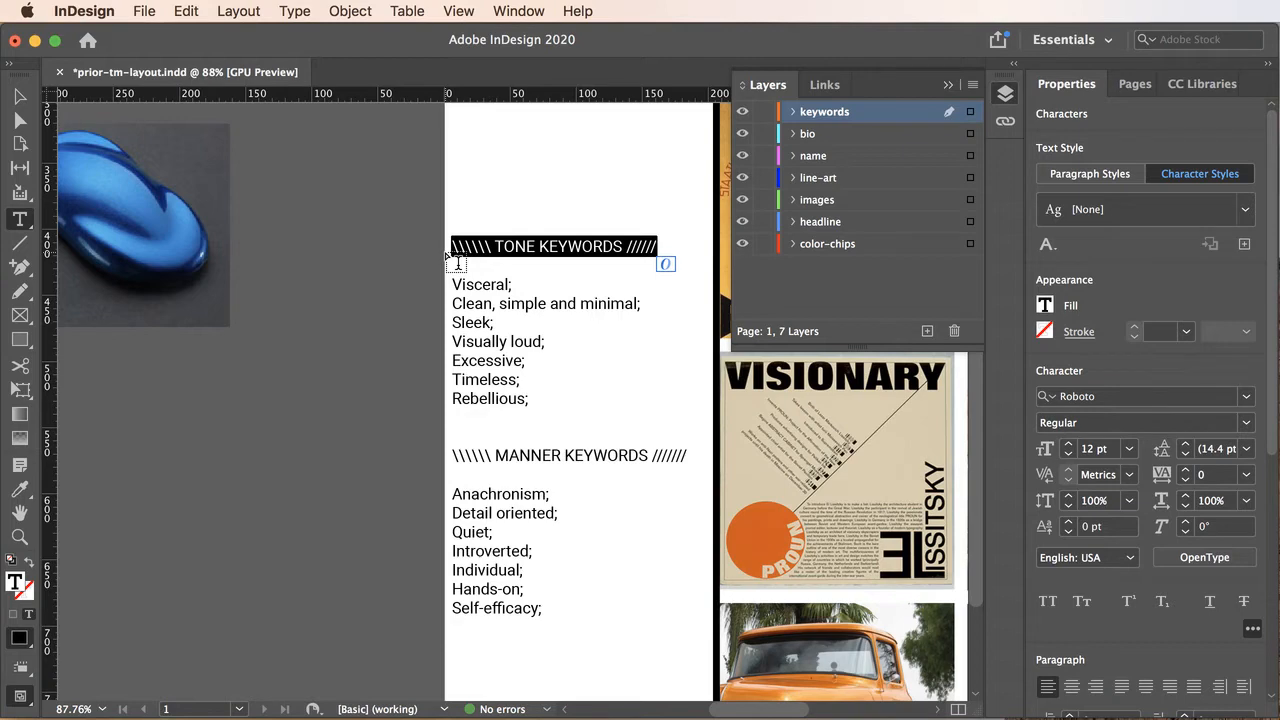
click(1246, 422)
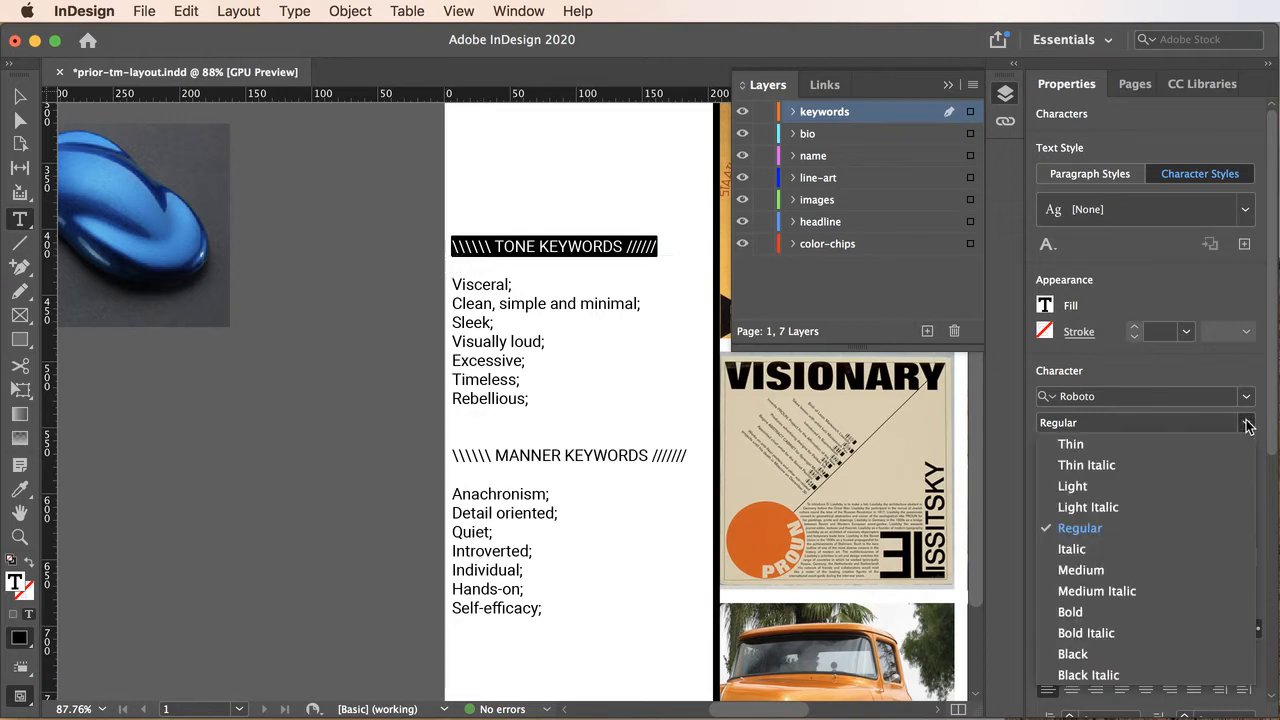
click(1147, 612)
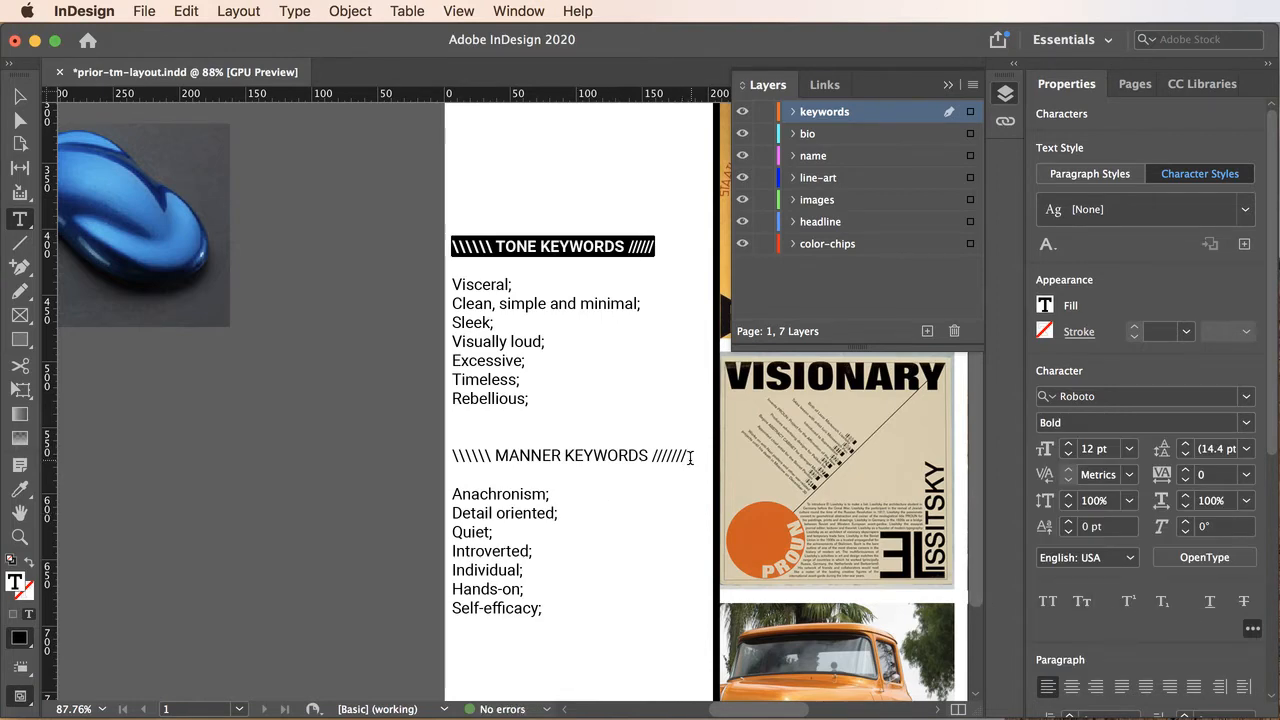
drag(688, 456, 446, 457)
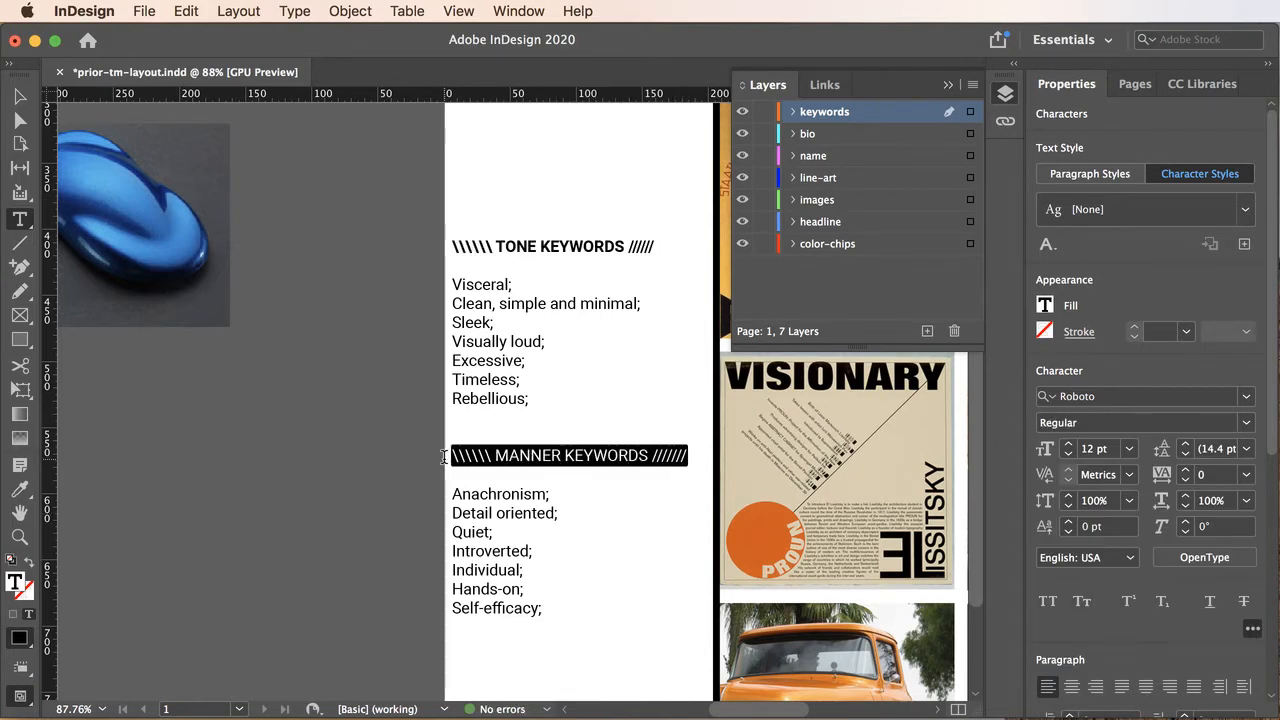
click(1176, 426)
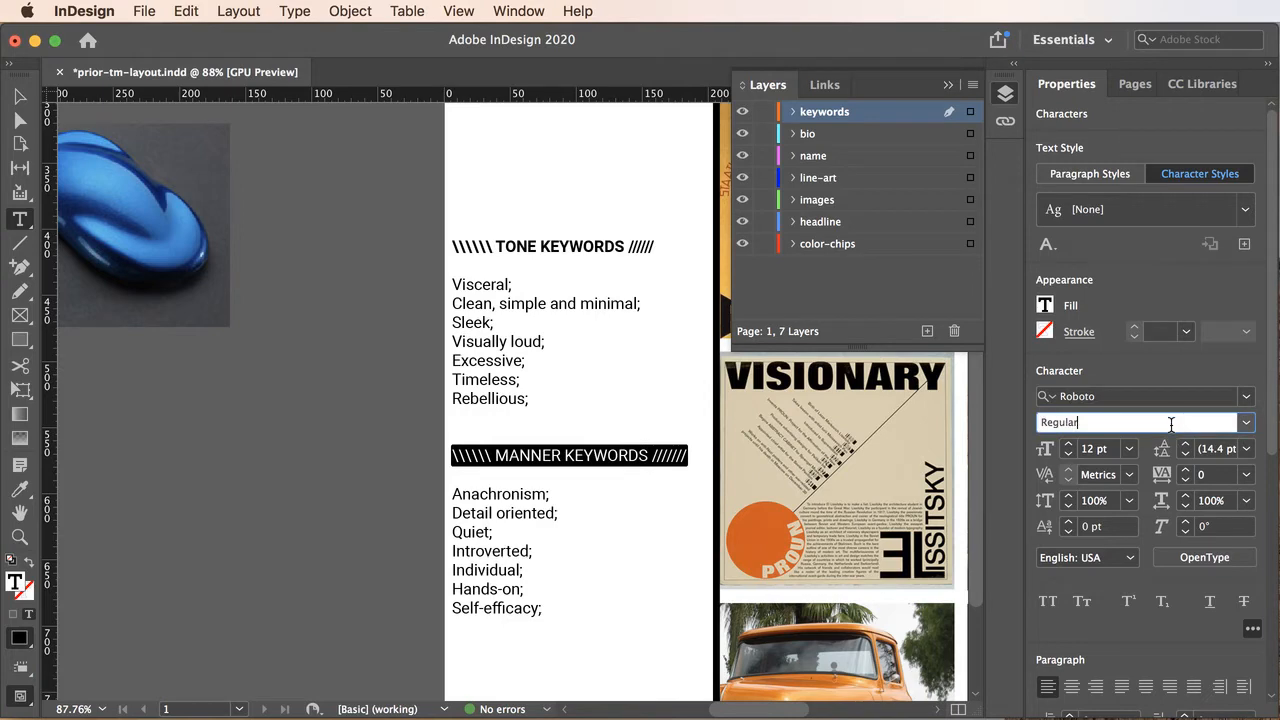
click(1246, 422)
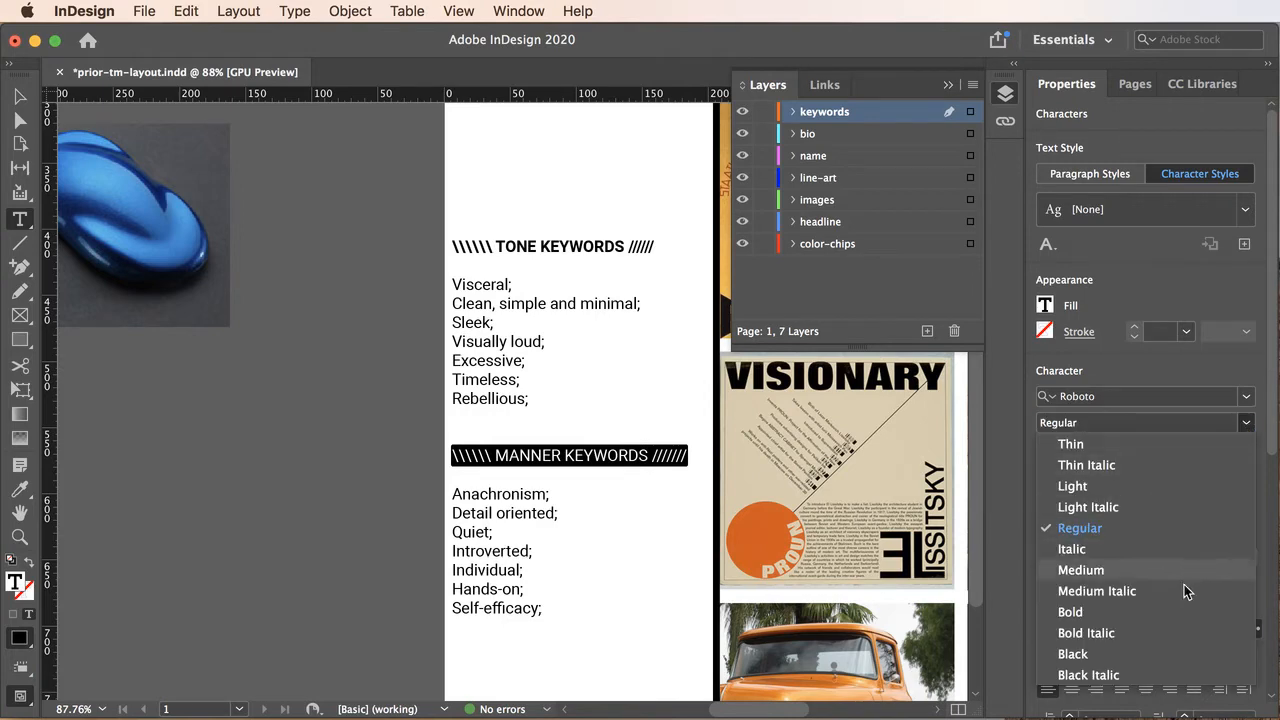
click(1179, 613)
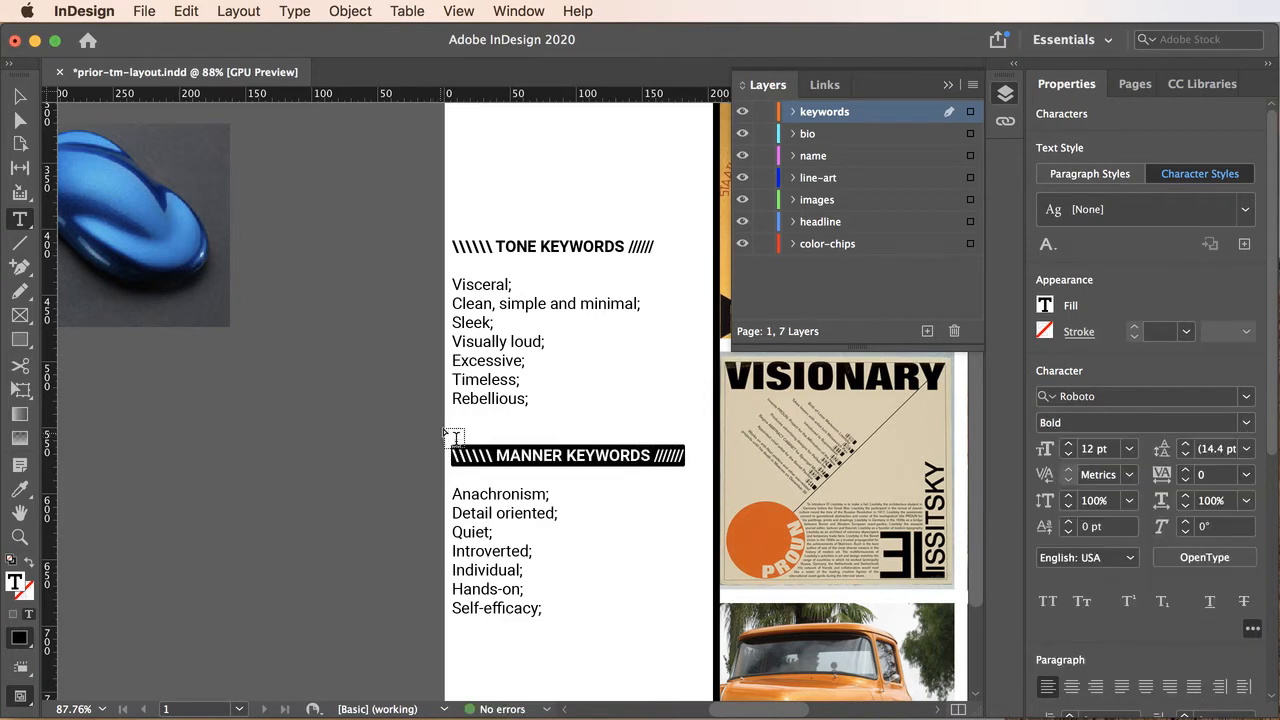
click(513, 423)
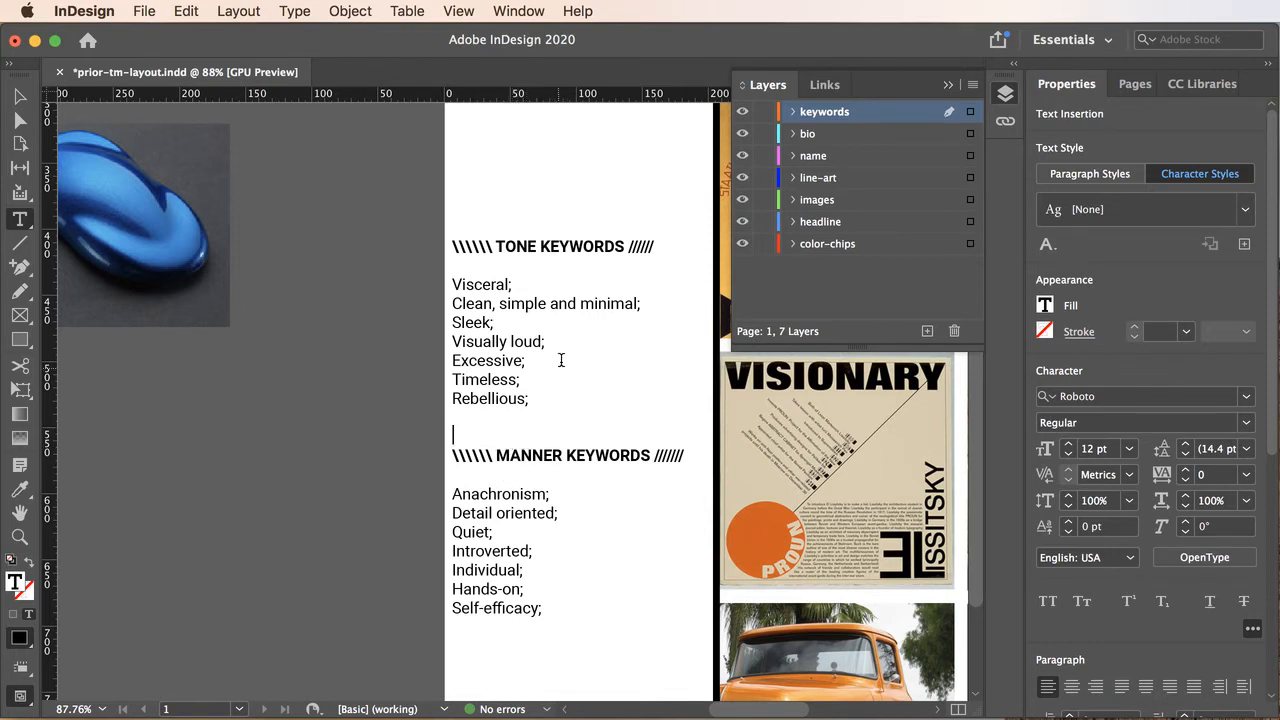
Delete the blank line beneath the TONE KEYWORDS heading and the one beneath the MANNER KEYWORDS heading
click(466, 262)
key(BackSpace)
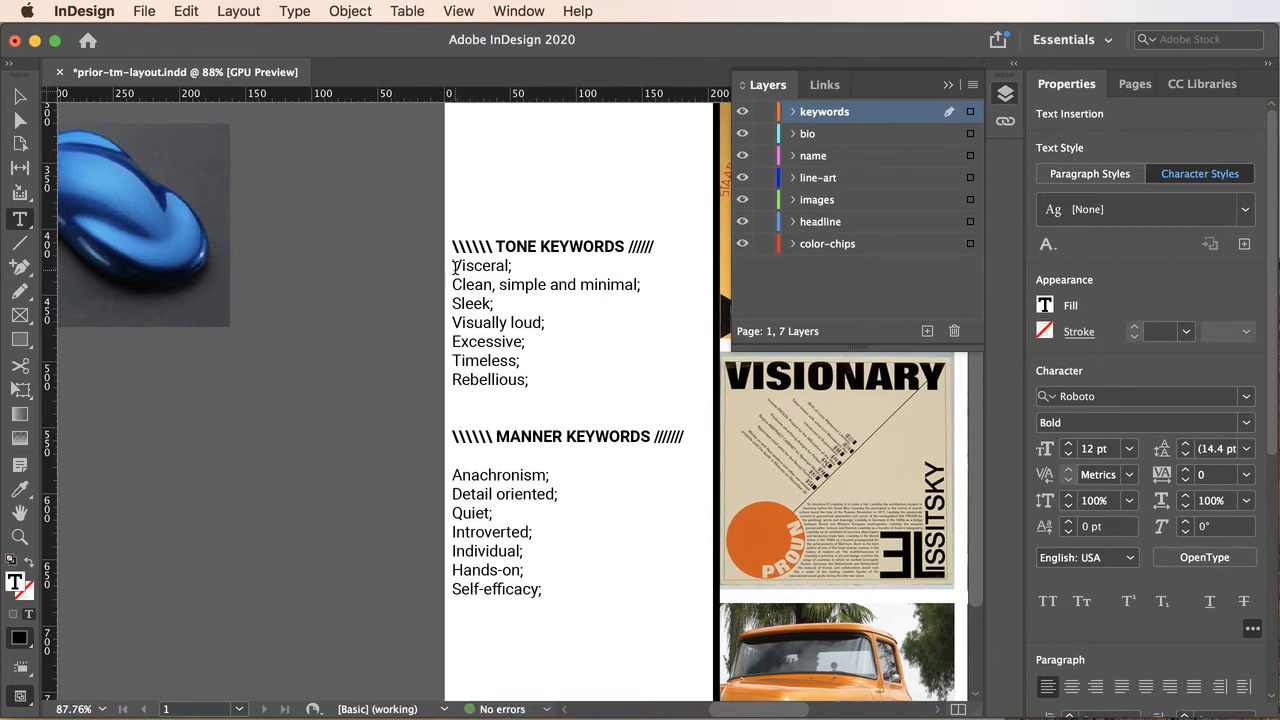
click(459, 455)
key(BackSpace)
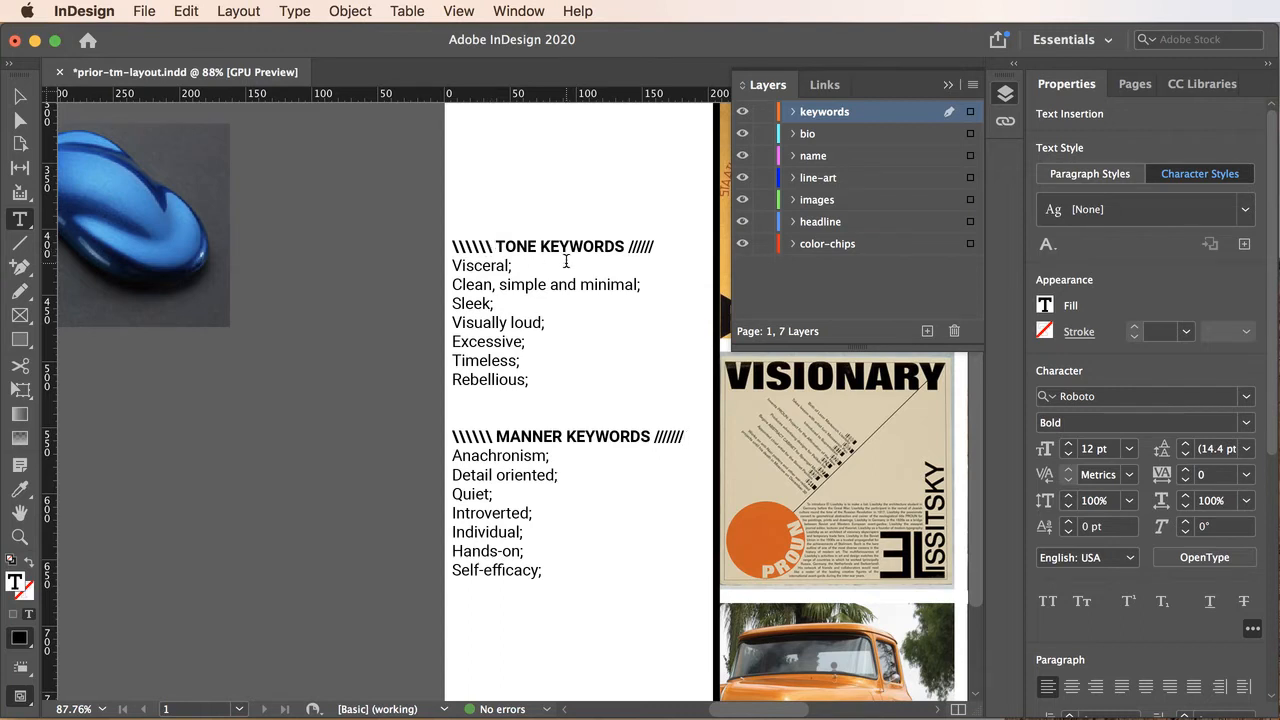
Set the space before the "Visceral;" paragraph, the first tone keyword, to 12 px
click(449, 265)
drag(1268, 332, 1275, 512)
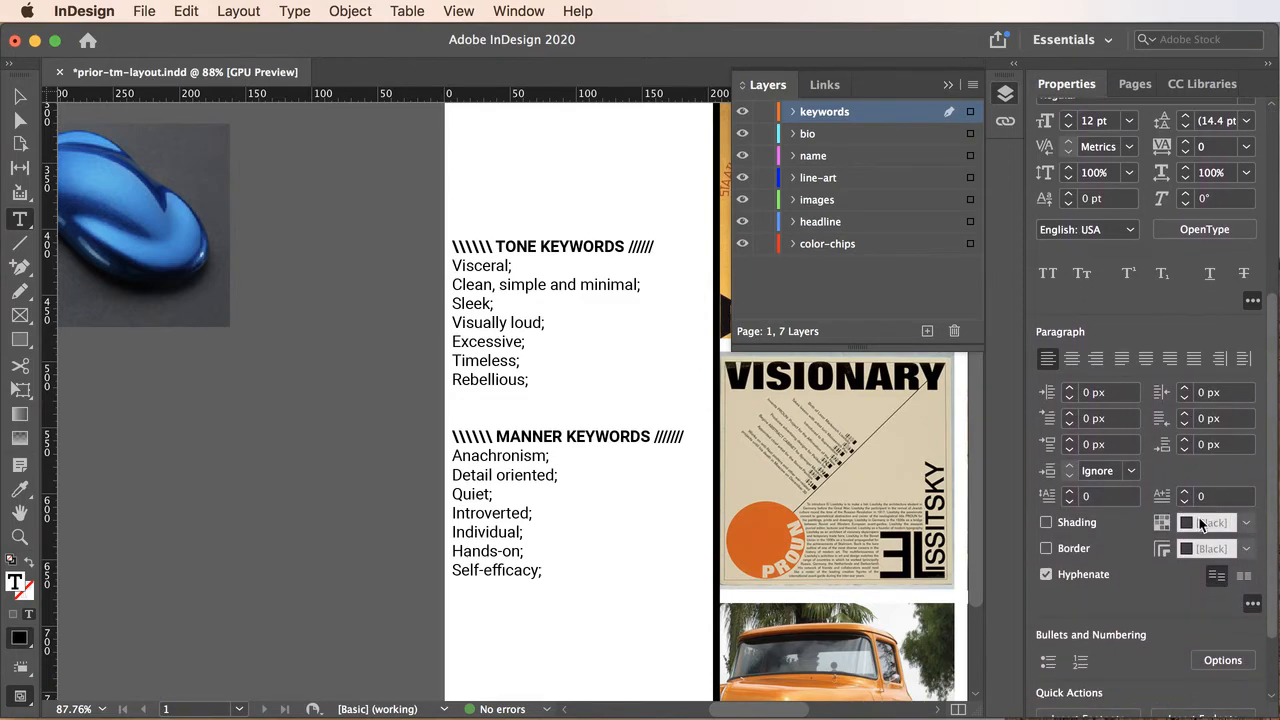
click(1070, 441)
click(1070, 441)
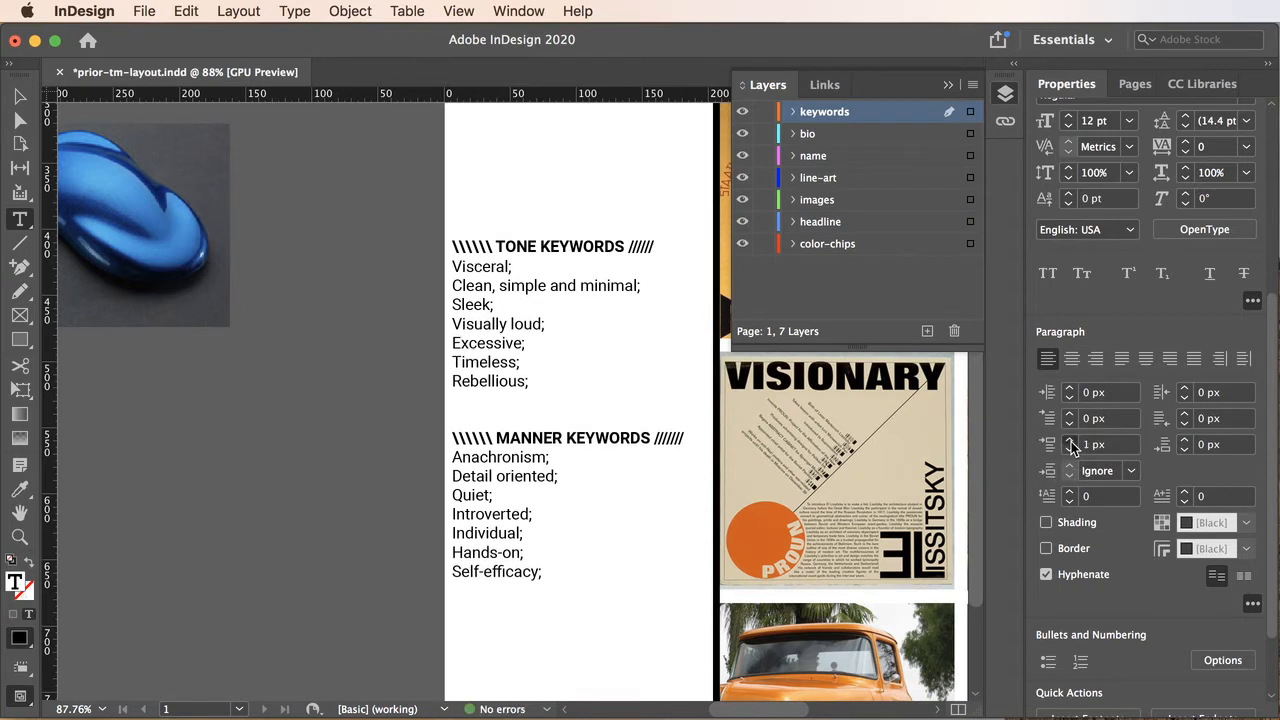
click(1070, 441)
click(1070, 441)
click(1070, 441)
click(1070, 441)
click(1070, 441)
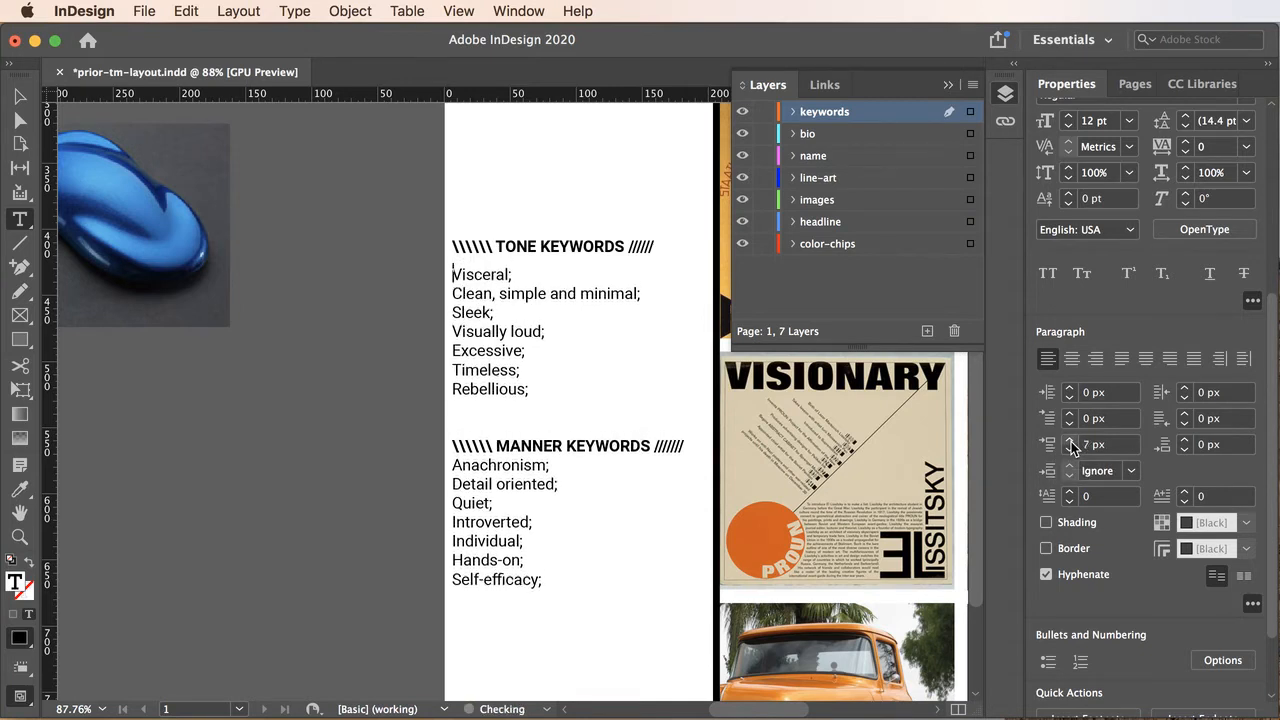
click(1070, 441)
click(1070, 441)
click(1070, 441)
click(1070, 441)
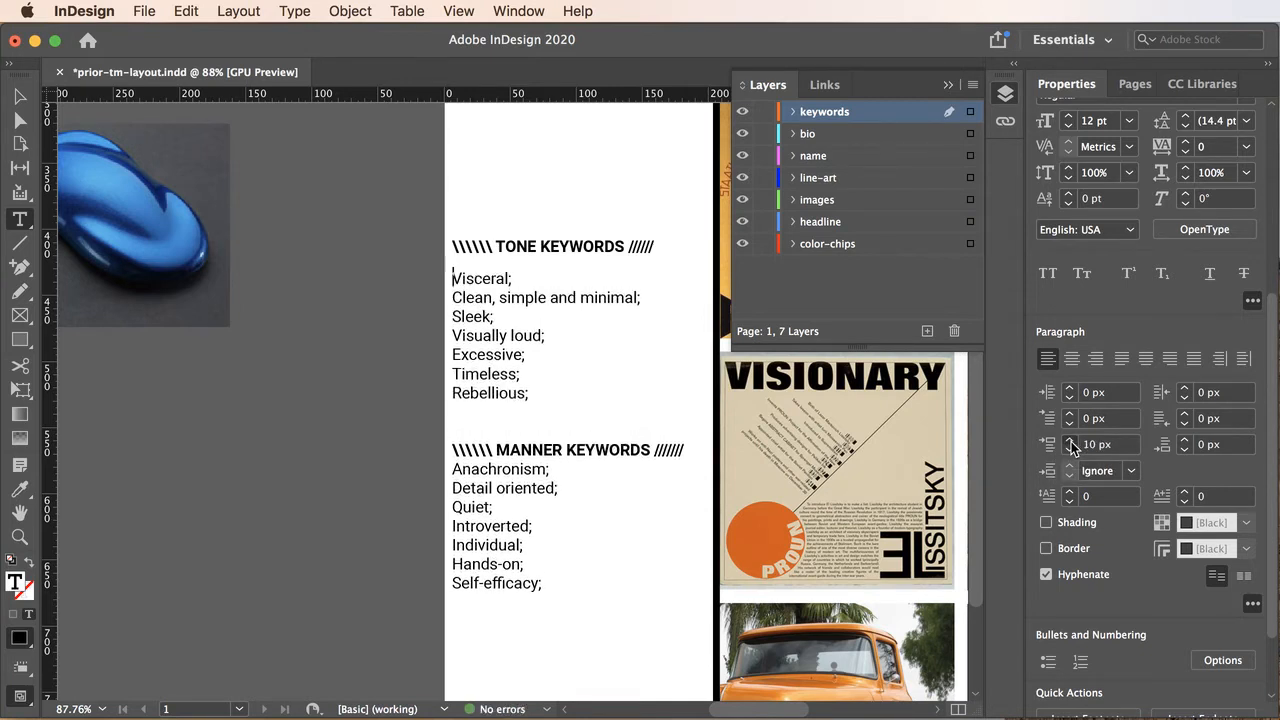
click(1070, 441)
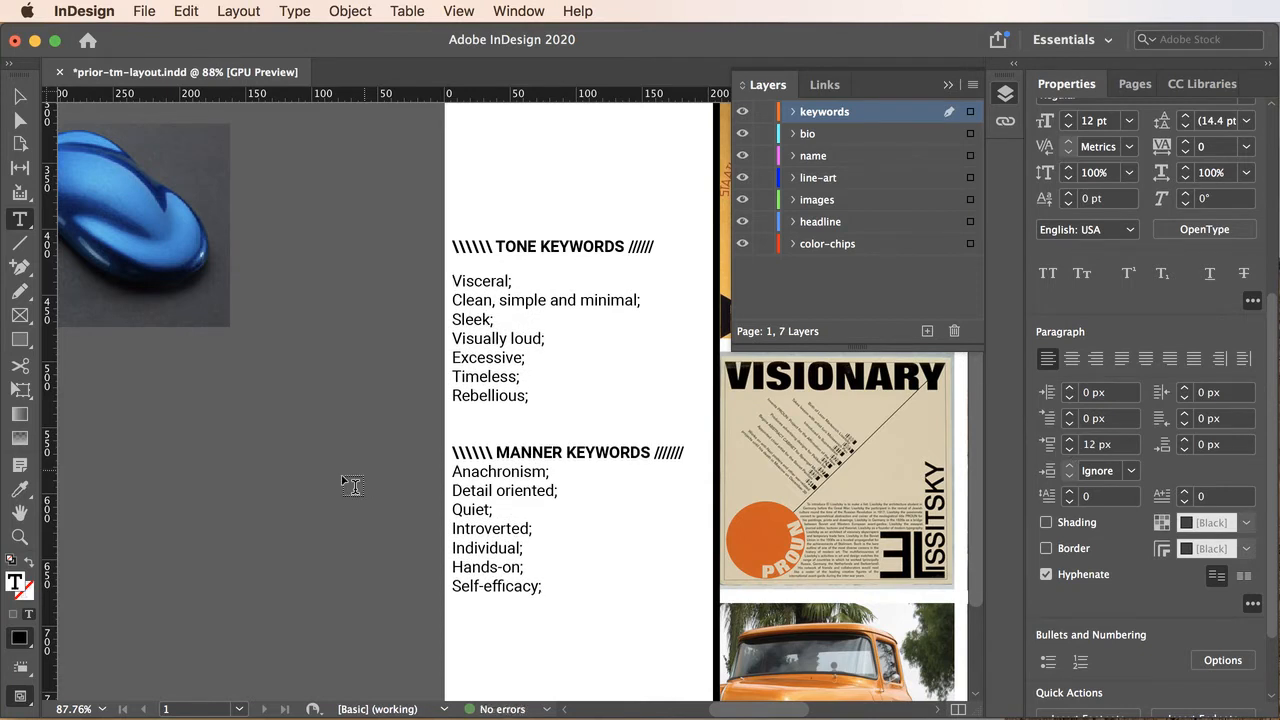
Set the space before the "Anachronism;" paragraph, the first manner keyword, to 12 px
click(451, 472)
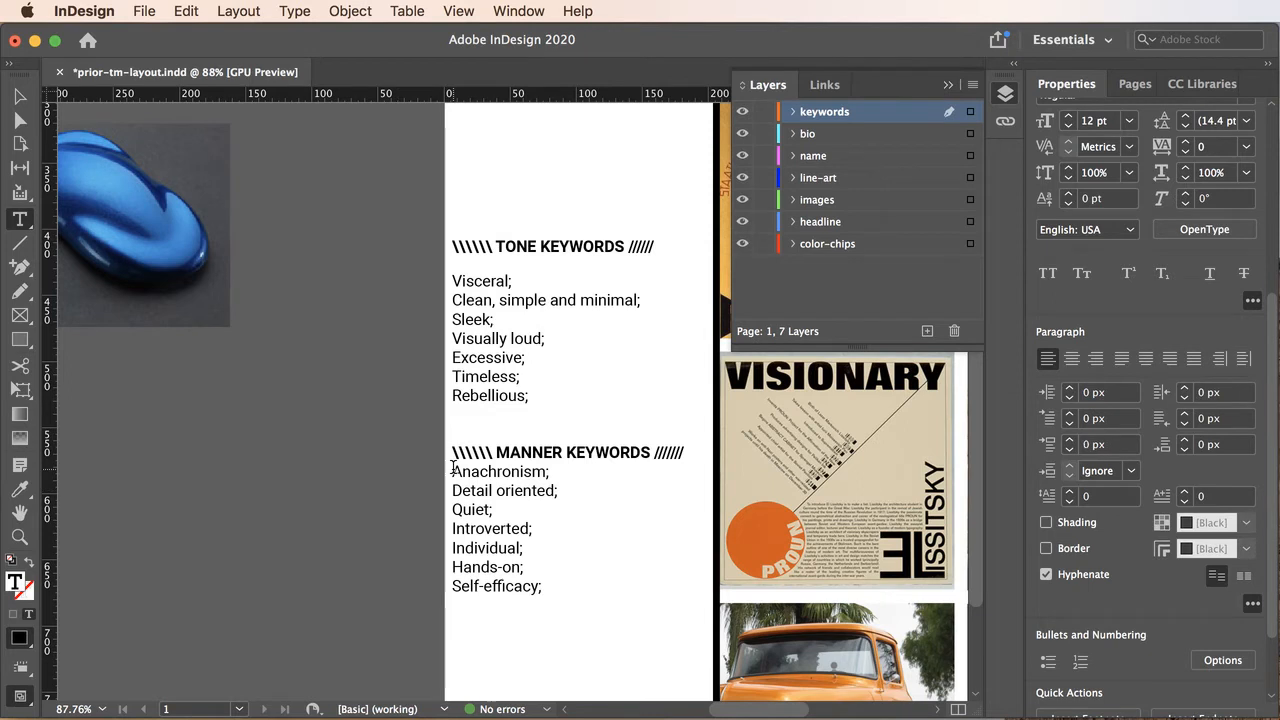
click(1069, 439)
click(1069, 439)
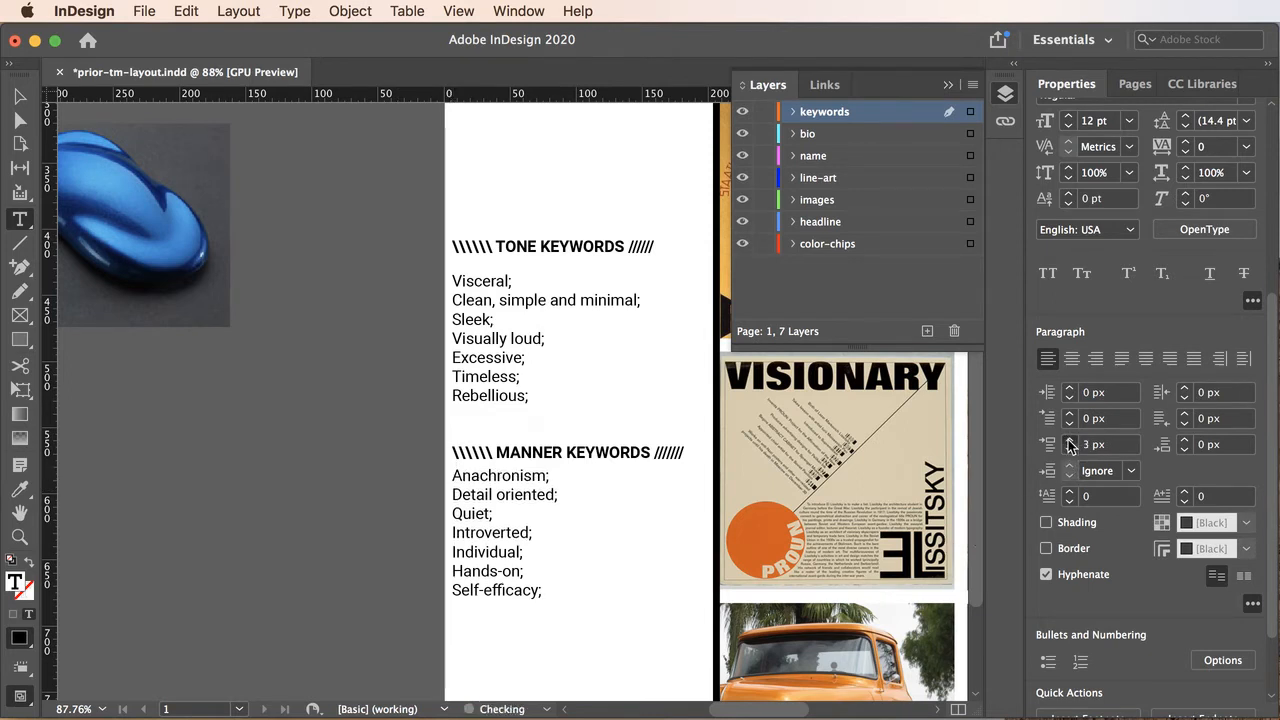
click(1069, 439)
click(1069, 439)
click(1069, 440)
click(1069, 440)
click(1069, 440)
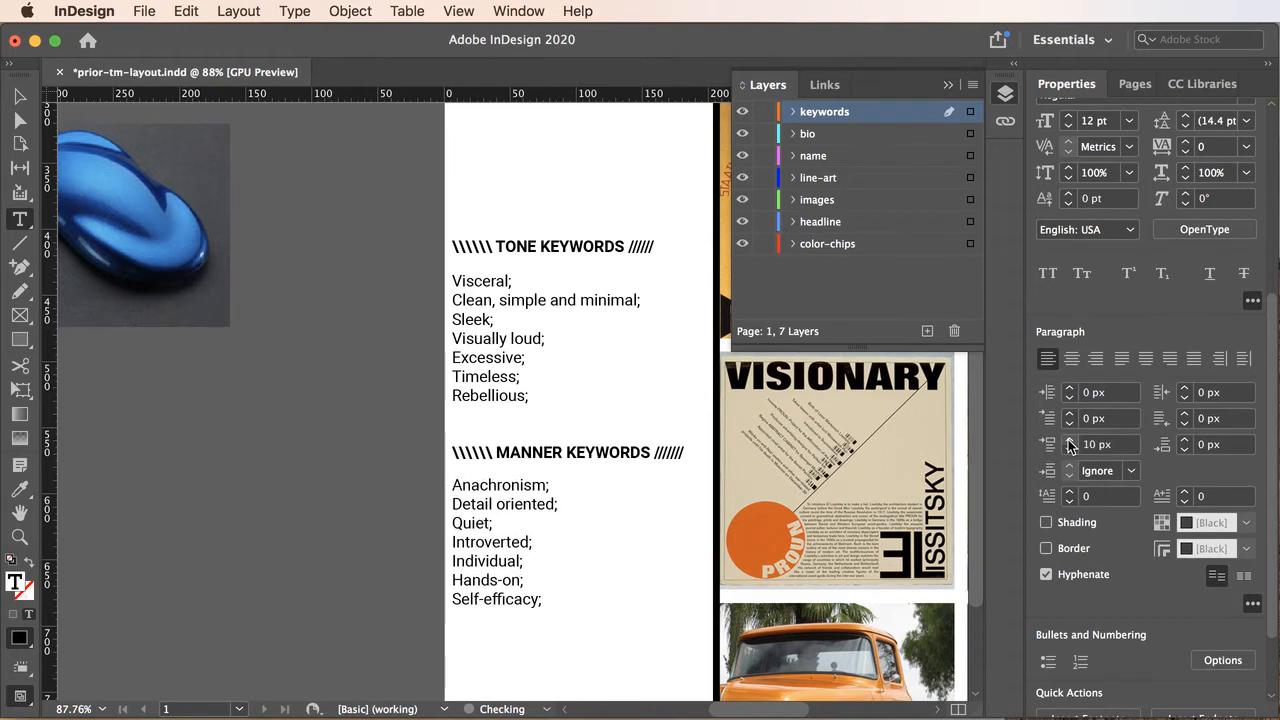
click(1069, 440)
click(1069, 440)
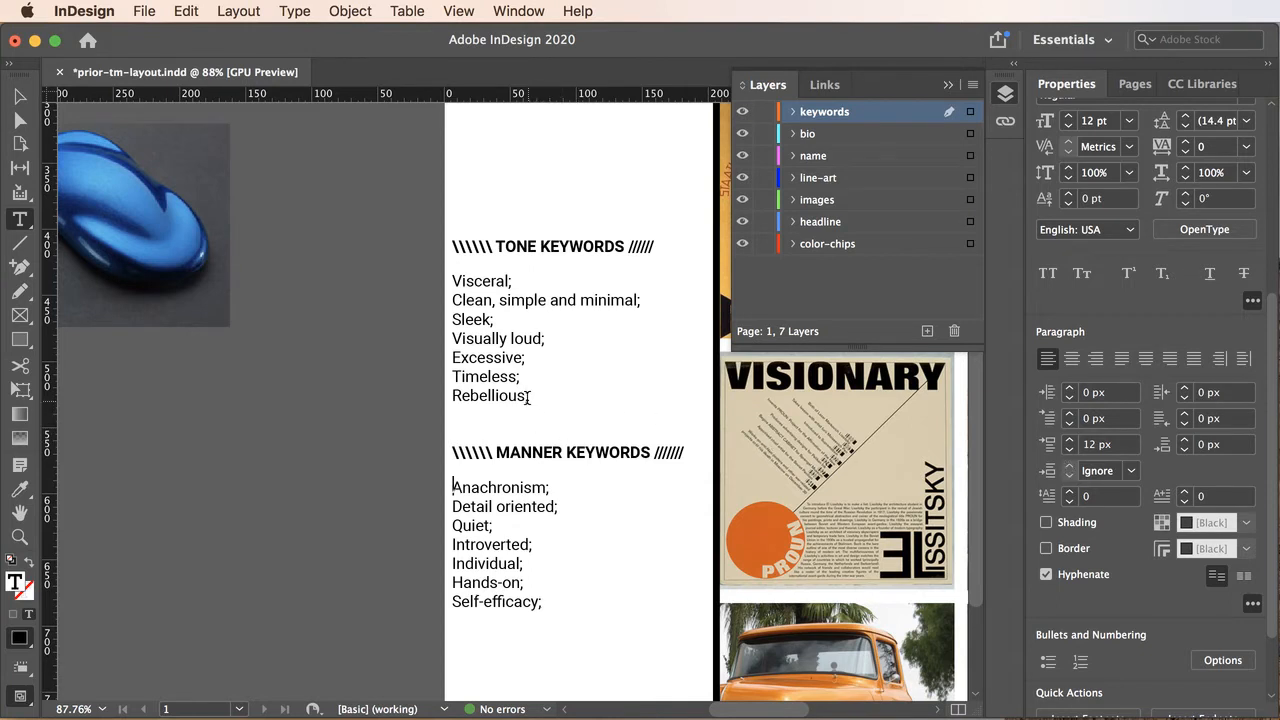
Set the tracking of all the keyword text, including both headings, to -20
drag(527, 397, 447, 282)
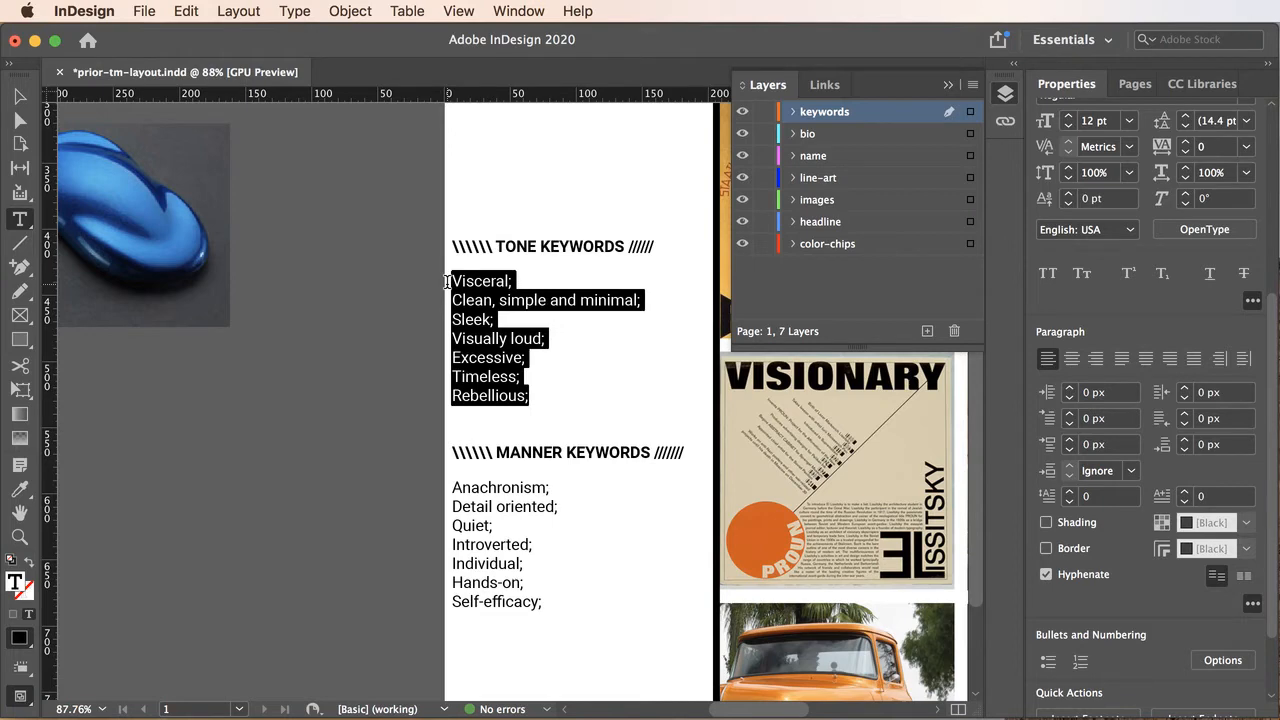
click(502, 544)
drag(540, 603, 440, 258)
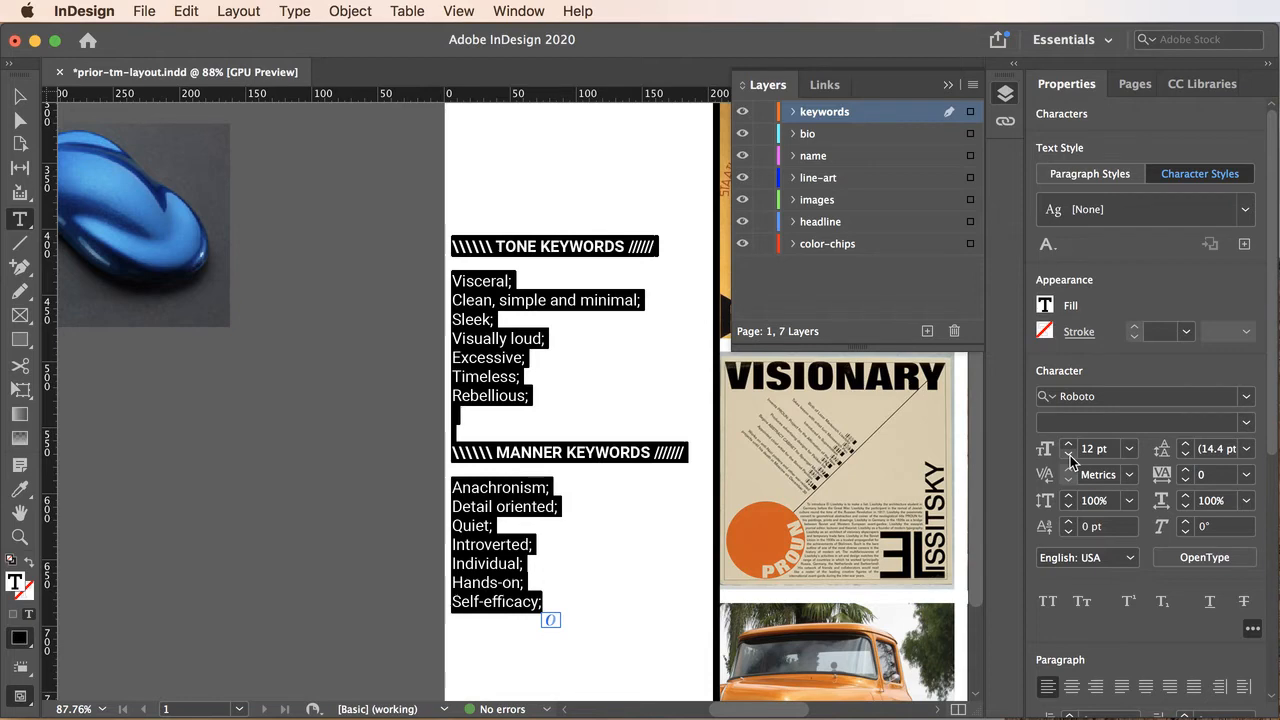
click(1246, 476)
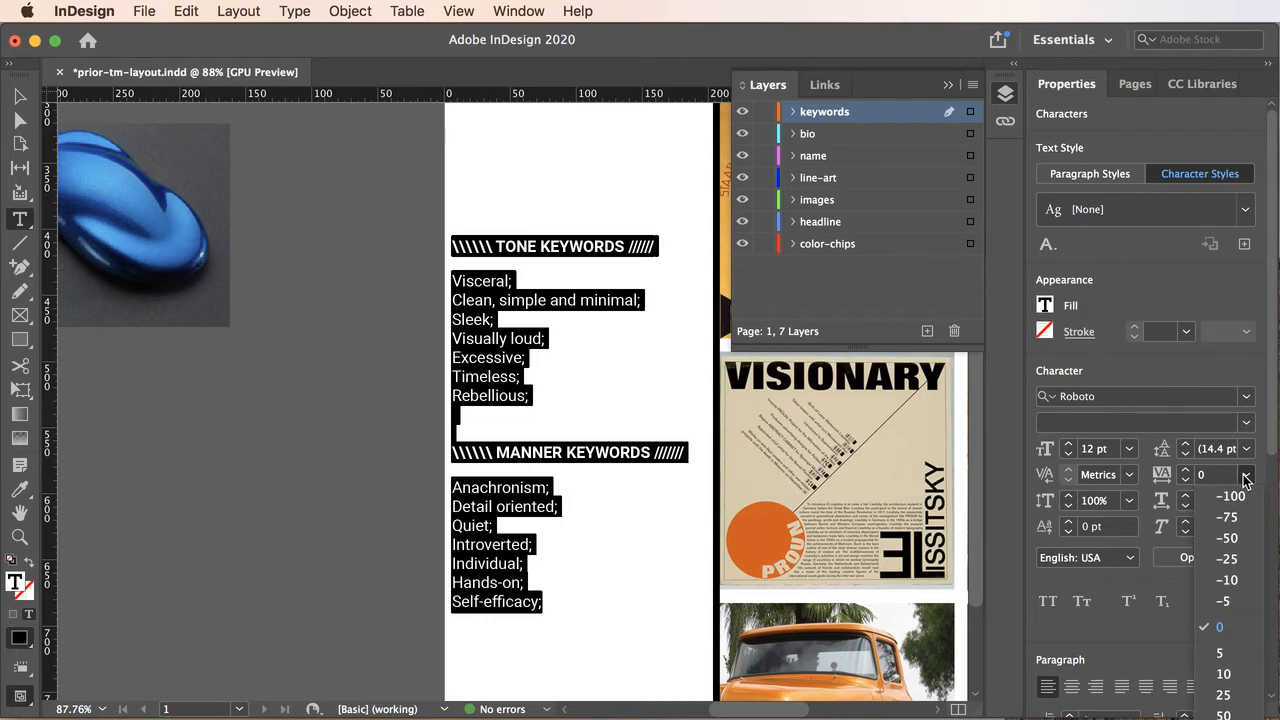
click(1227, 581)
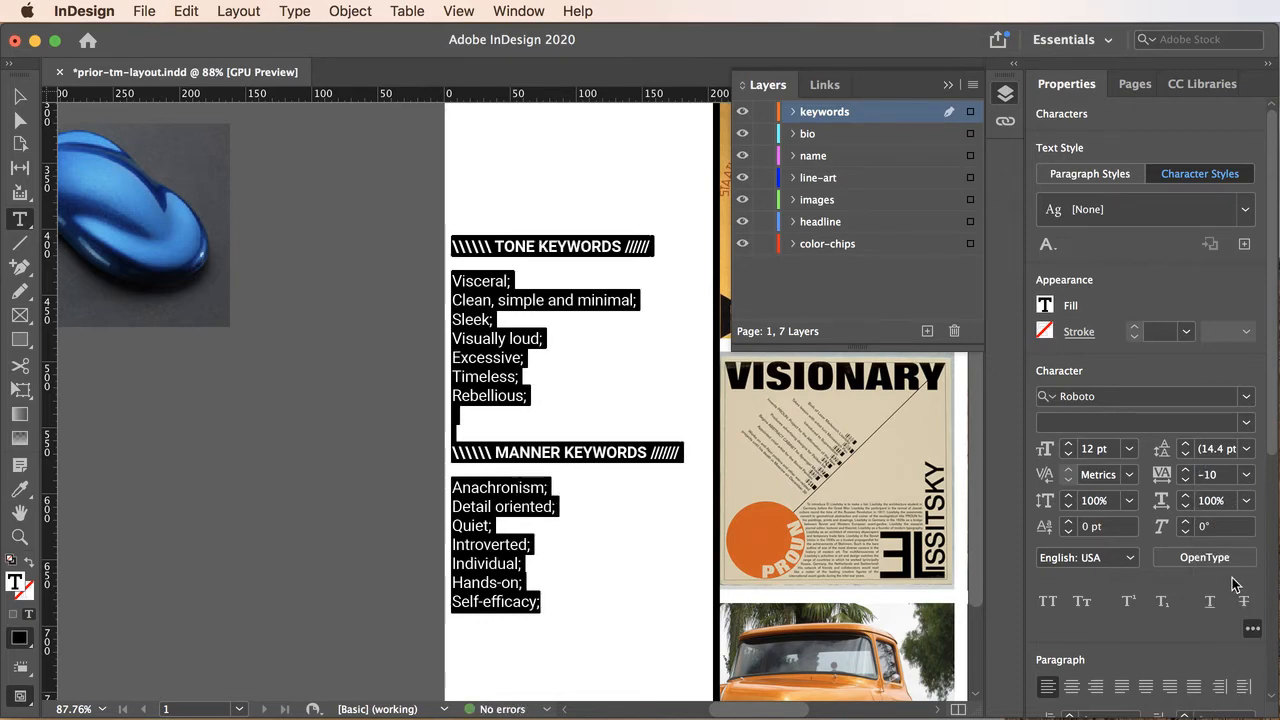
click(1247, 475)
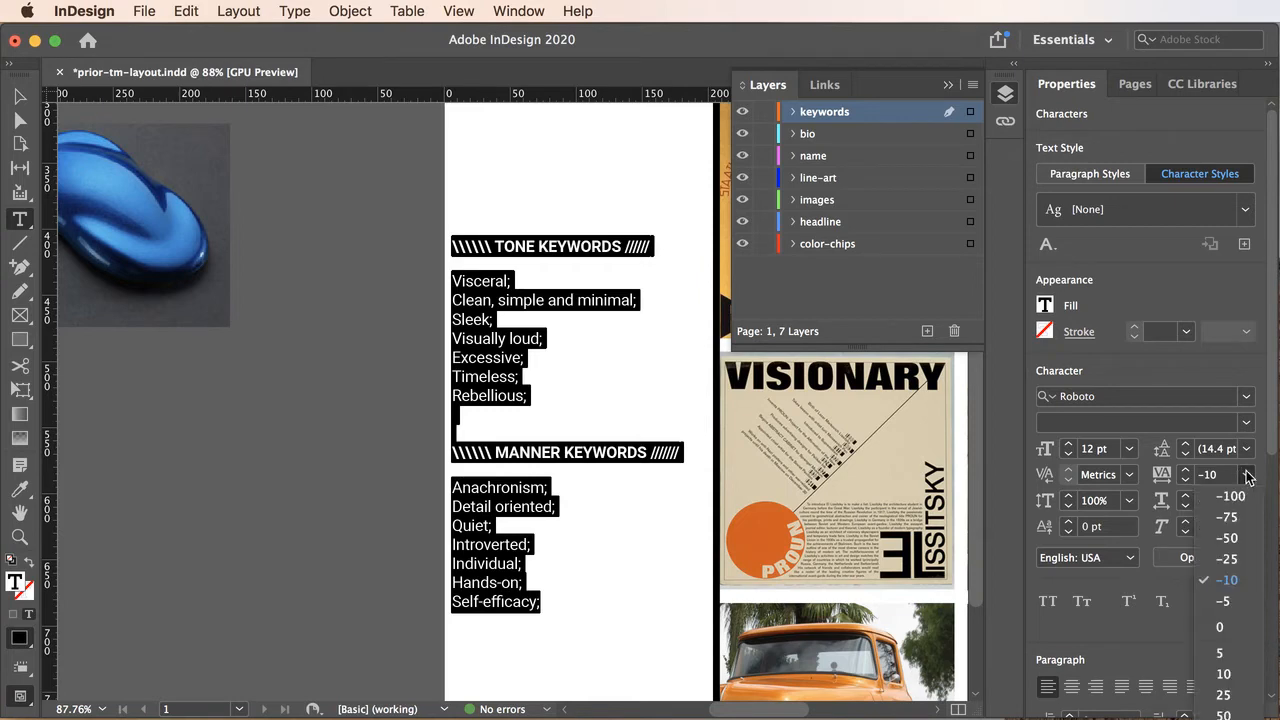
click(1229, 560)
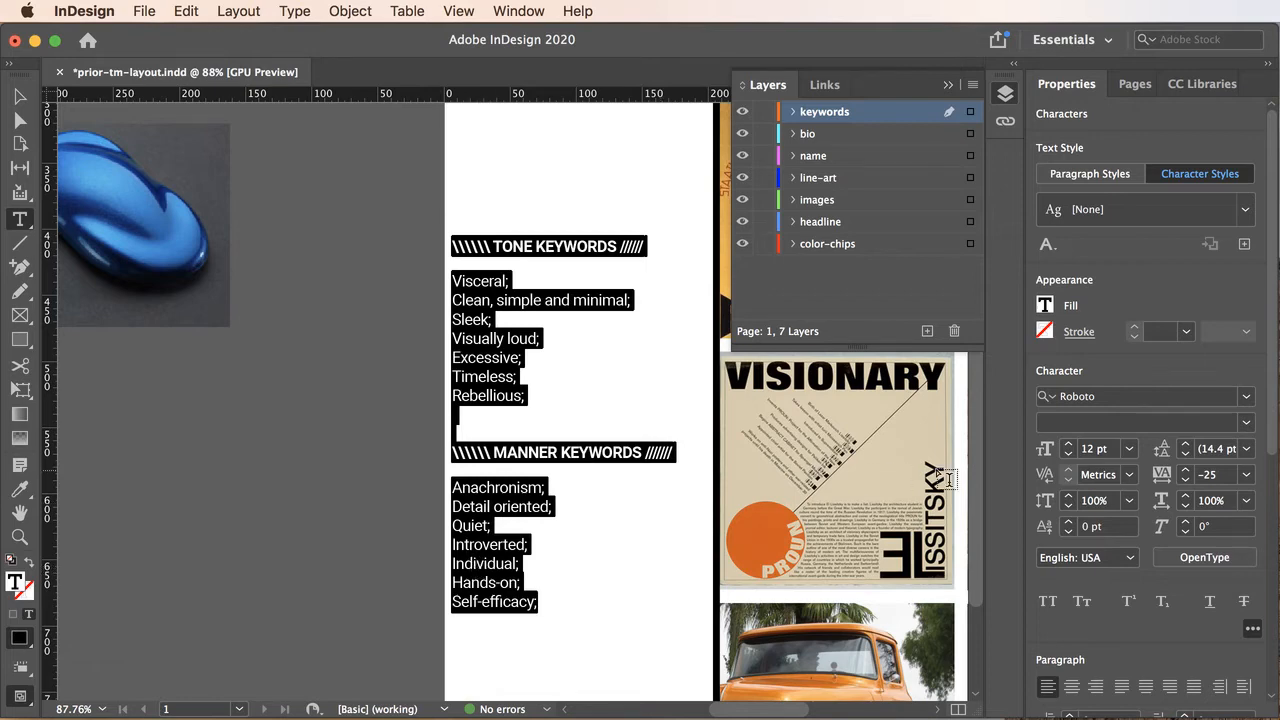
click(1185, 479)
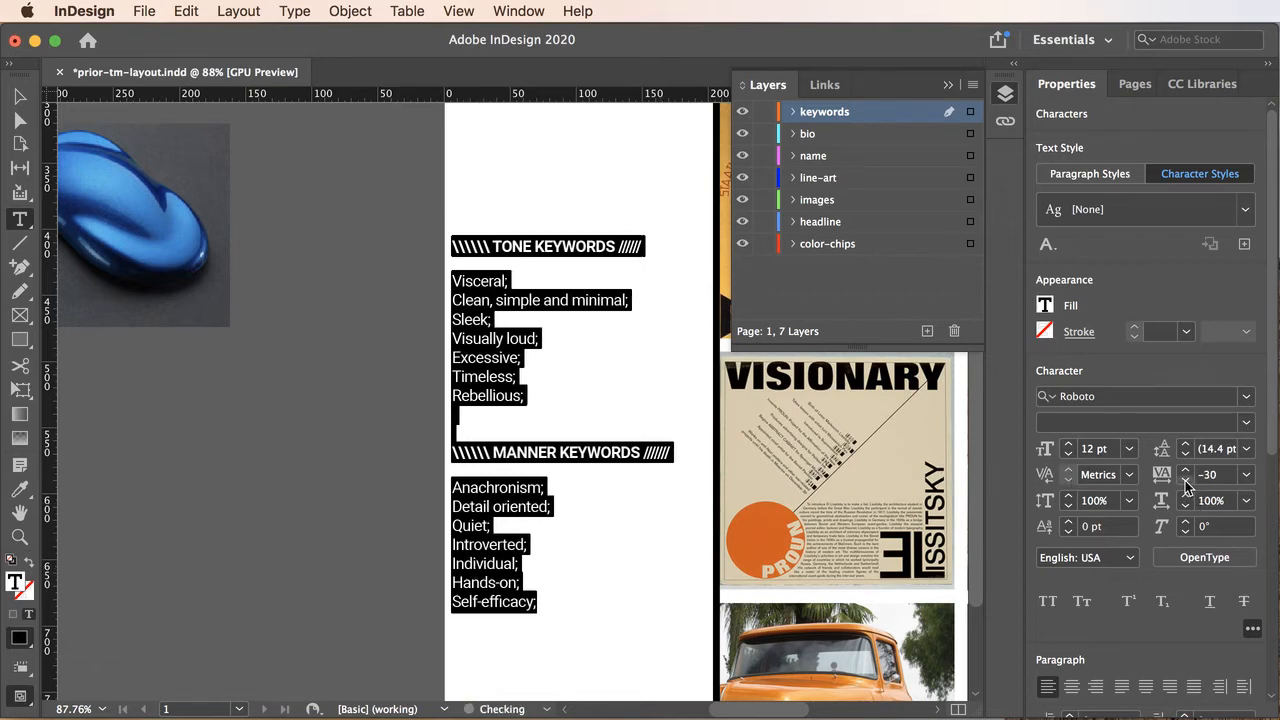
click(1185, 471)
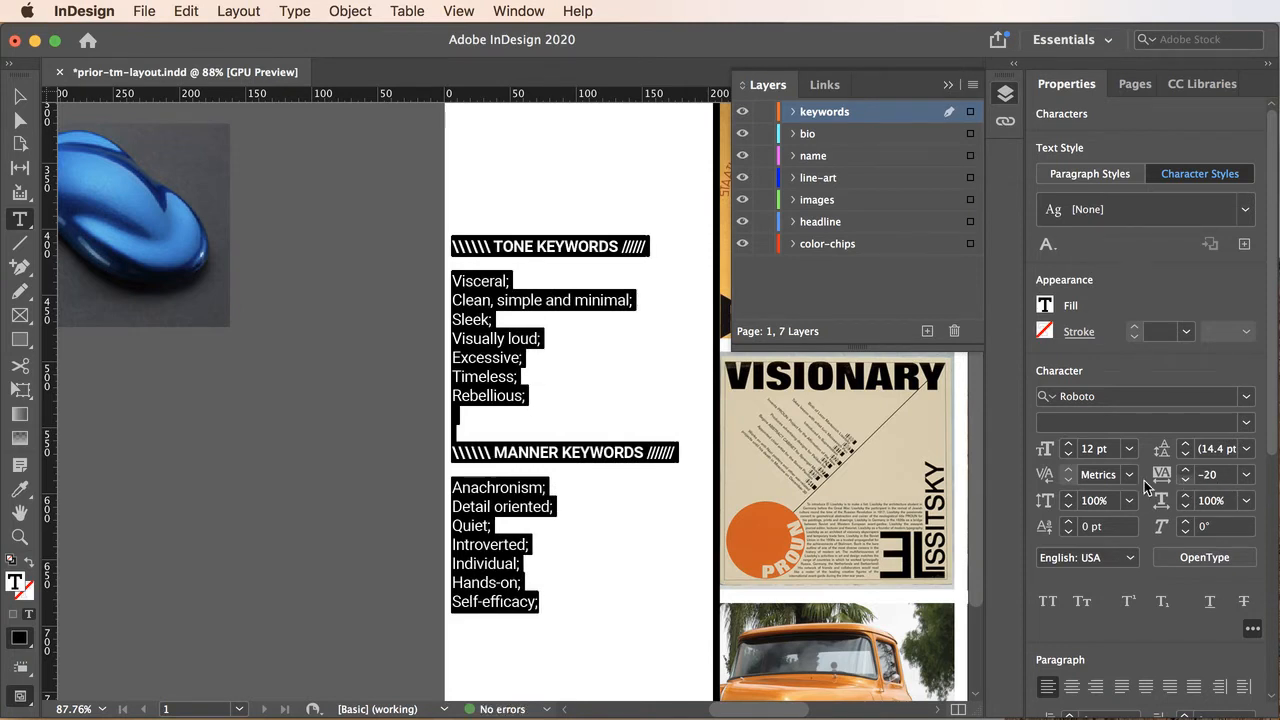
Set the leading of the seven tone keywords, from "Visceral;" to "Rebellious;", to 18 pt
click(532, 358)
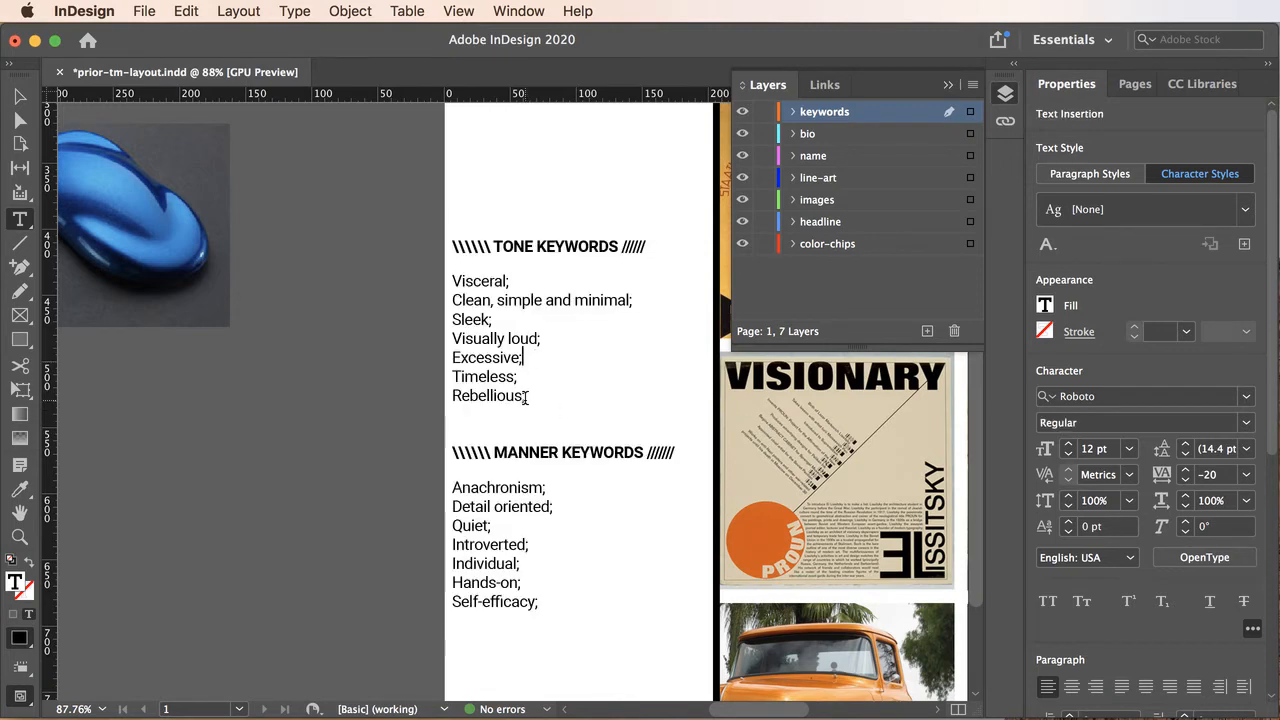
drag(526, 397, 443, 287)
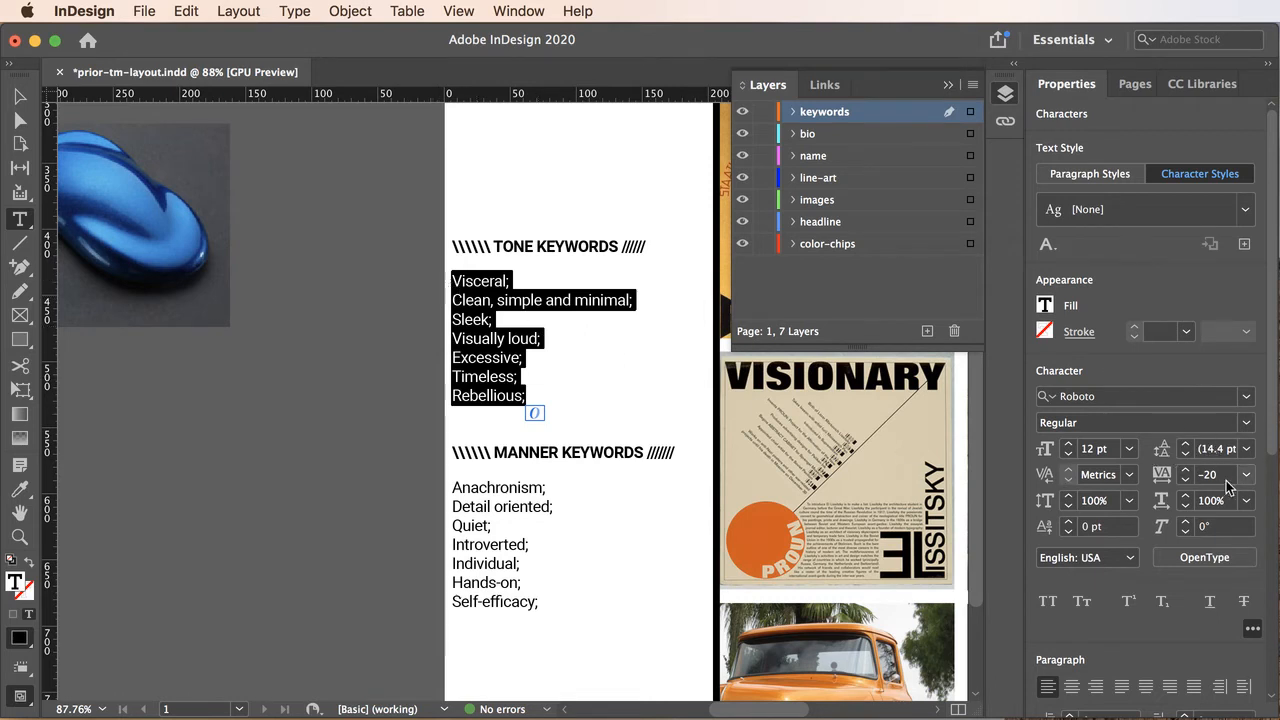
click(1186, 444)
click(1186, 444)
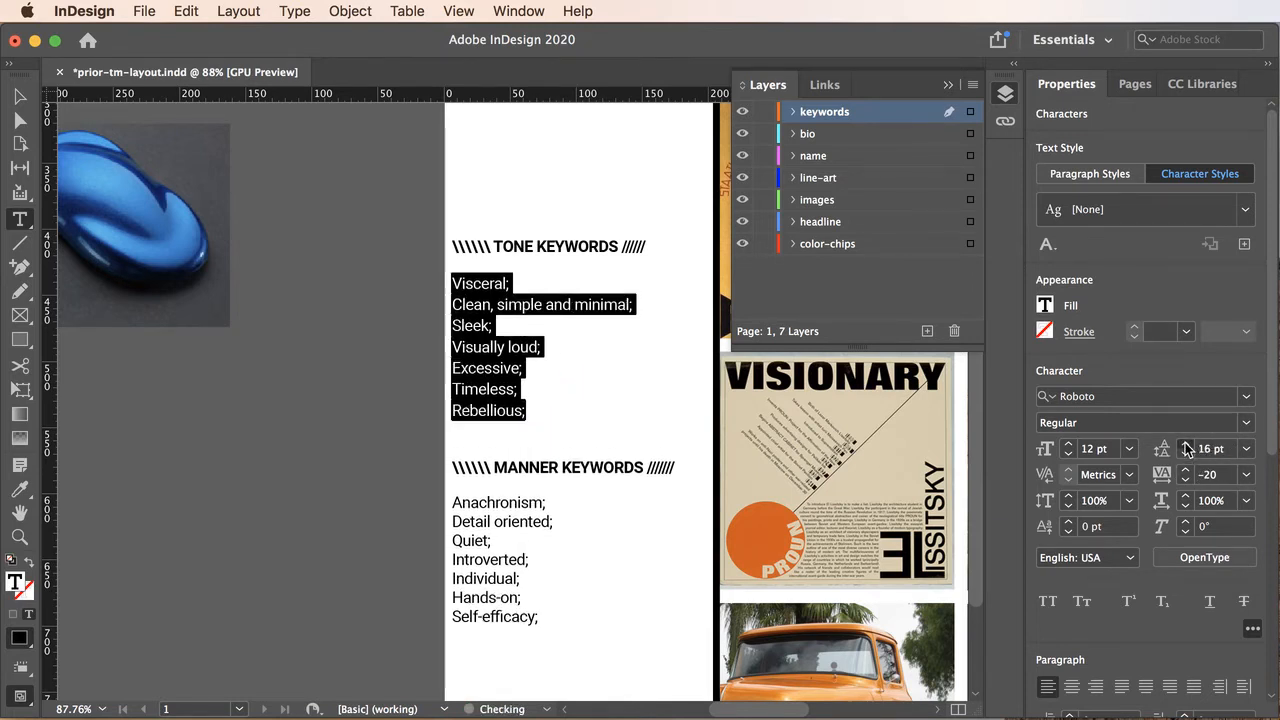
click(1186, 444)
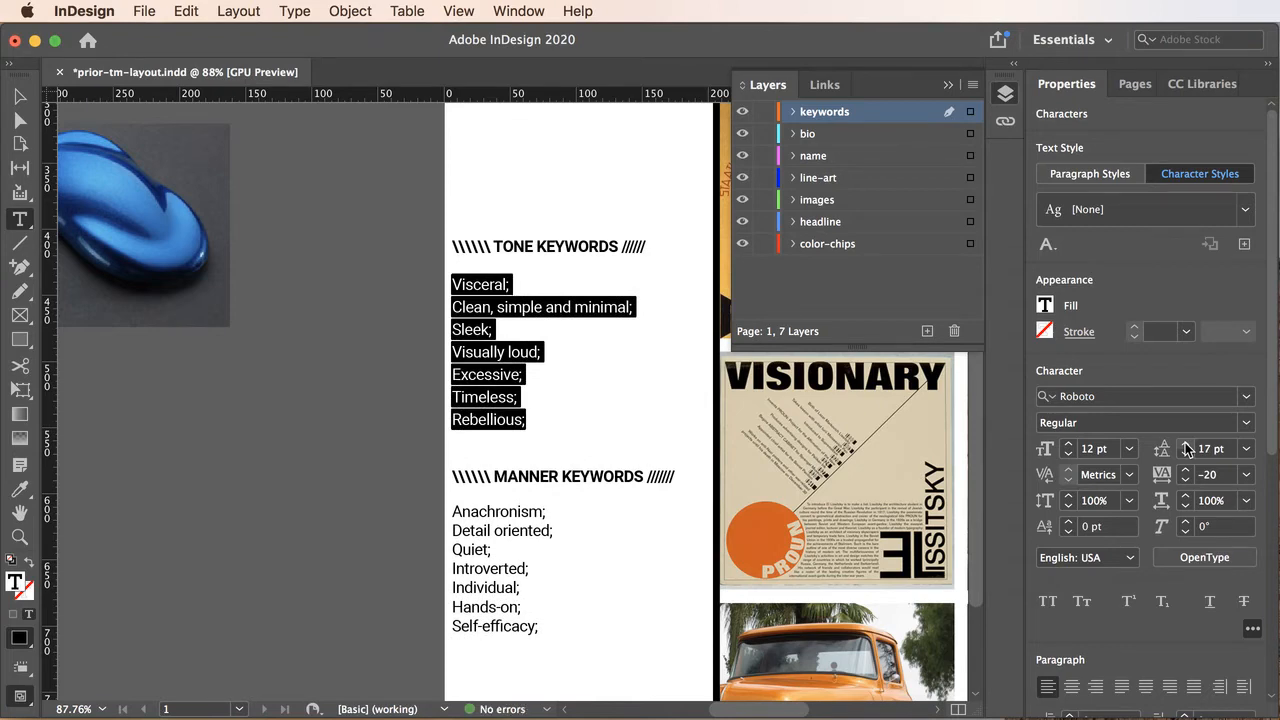
click(1186, 444)
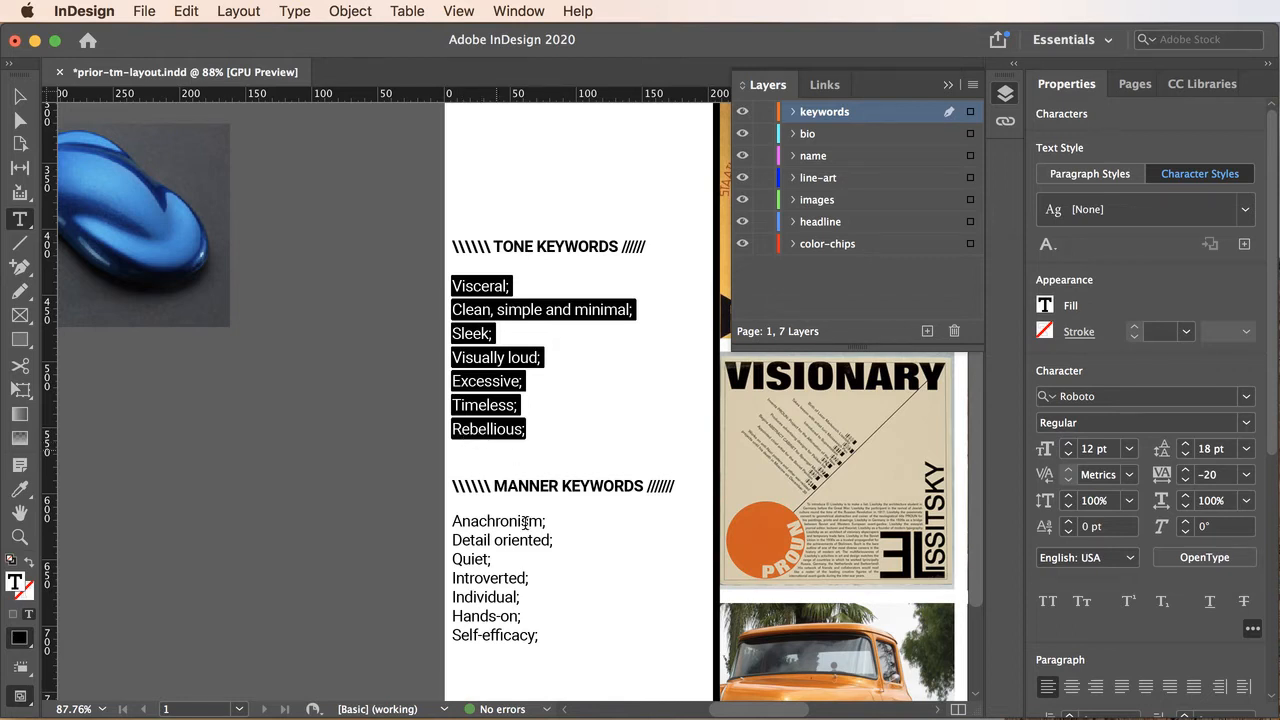
Set the leading of the seven manner keywords, from "Anachronism;" to "Self-efficacy;", to 18 pt
drag(545, 640, 434, 526)
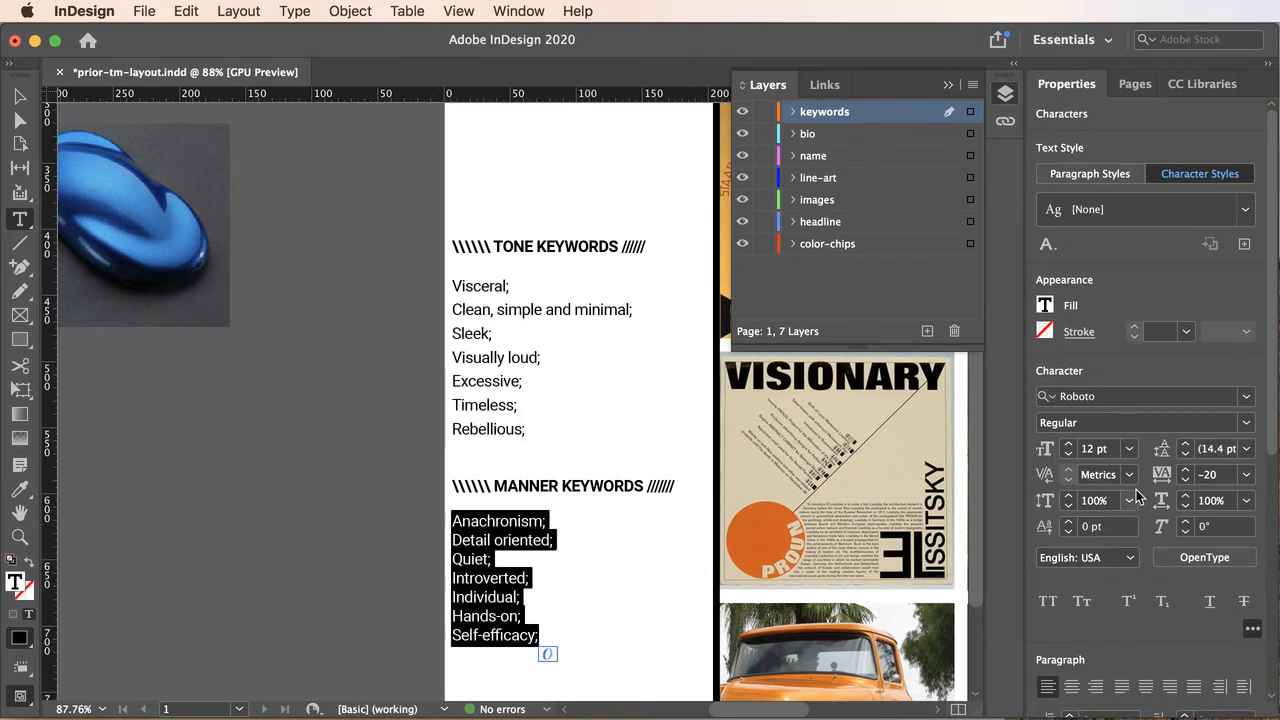
click(1186, 445)
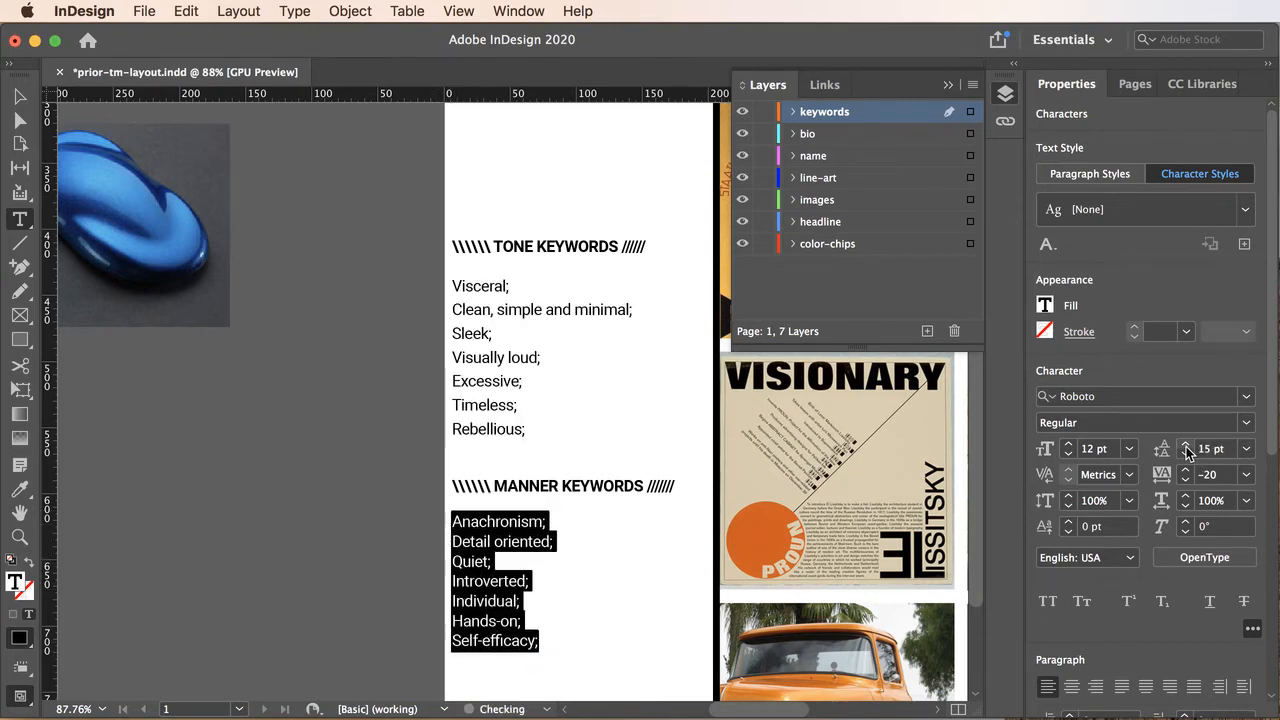
click(1186, 445)
click(1186, 446)
click(1186, 446)
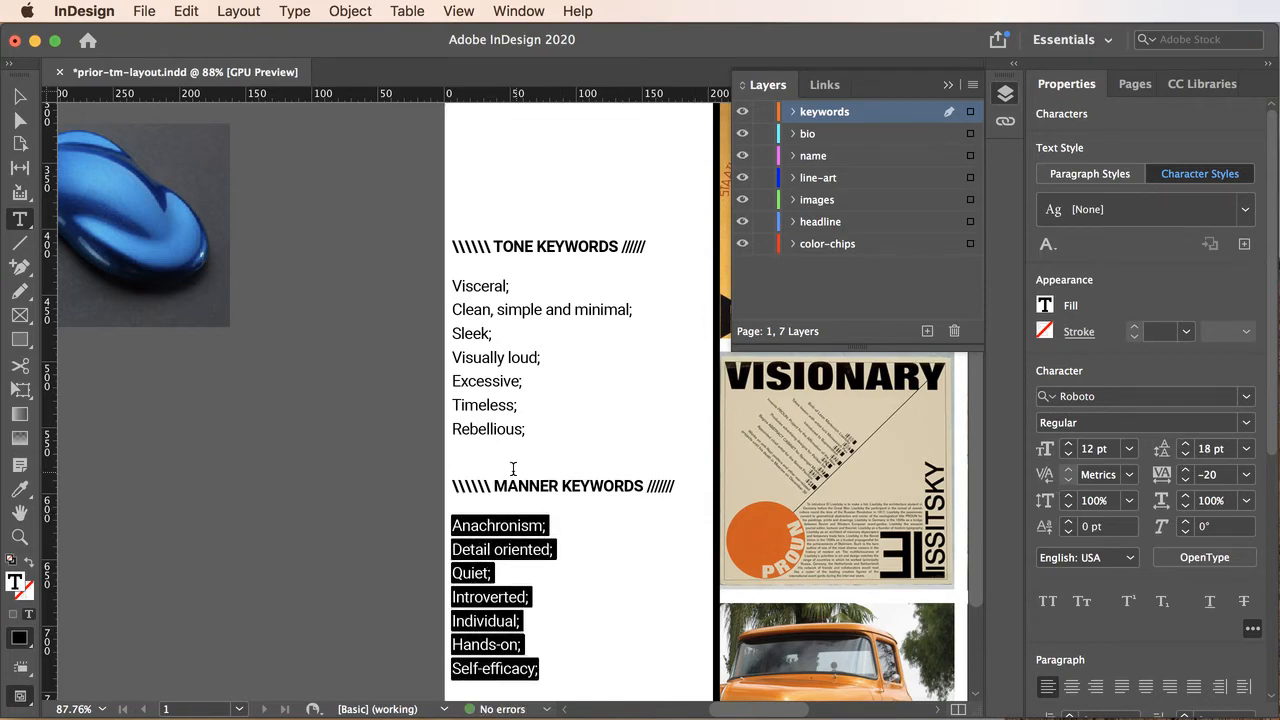
Delete the blank lines between "Rebellious;" and the MANNER KEYWORDS heading
click(466, 463)
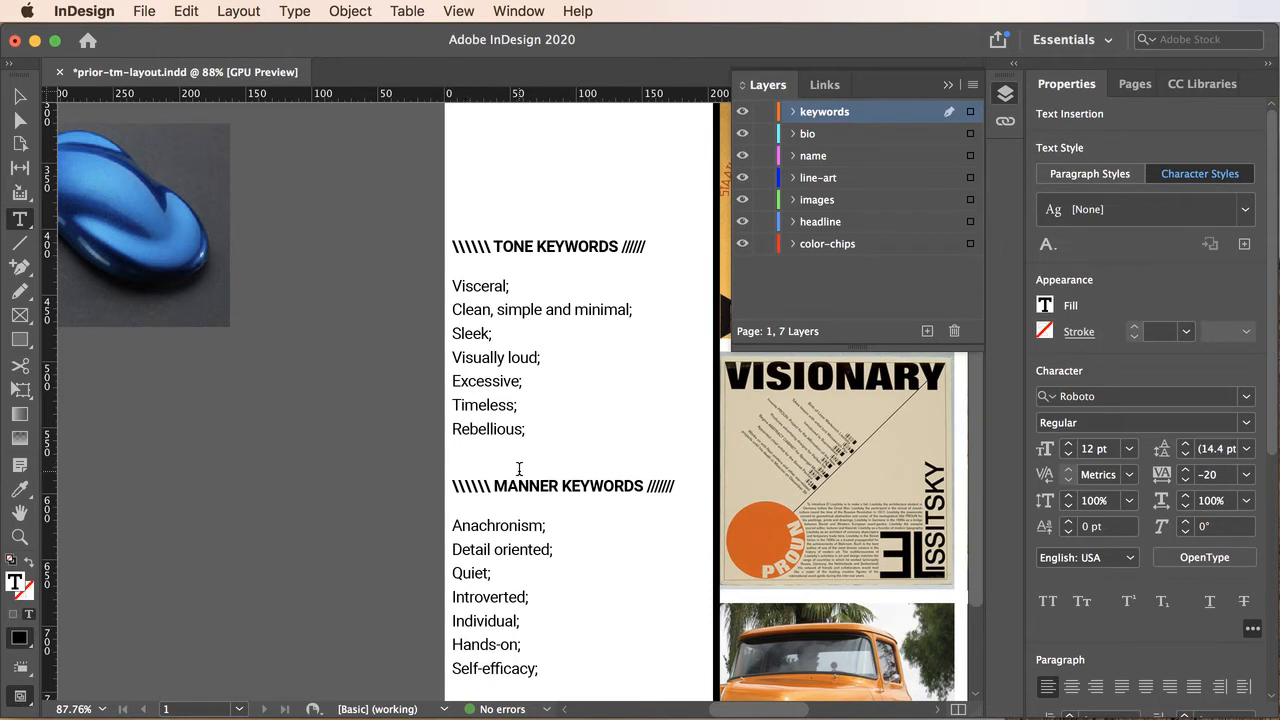
click(452, 484)
key(BackSpace)
key(BackSpace)
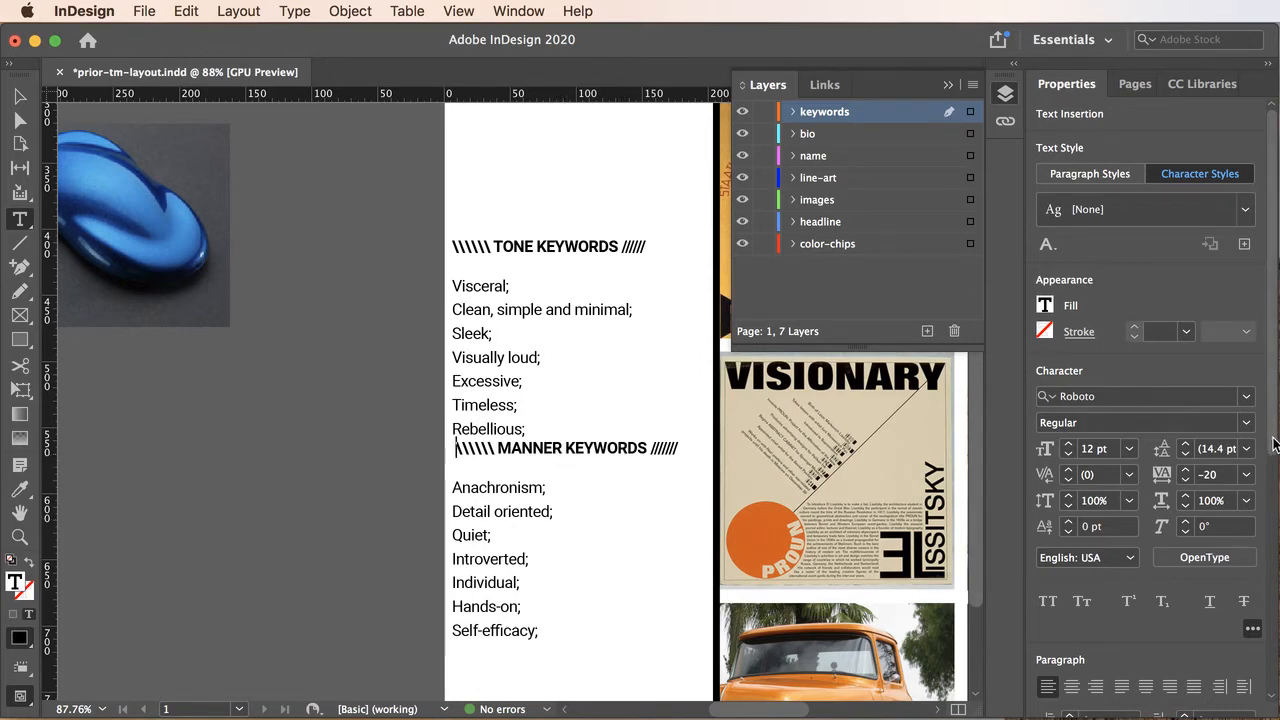
Set the space before the MANNER KEYWORDS heading to 12 px
scroll(1274, 450, down, 2)
scroll(1274, 467, down, 3)
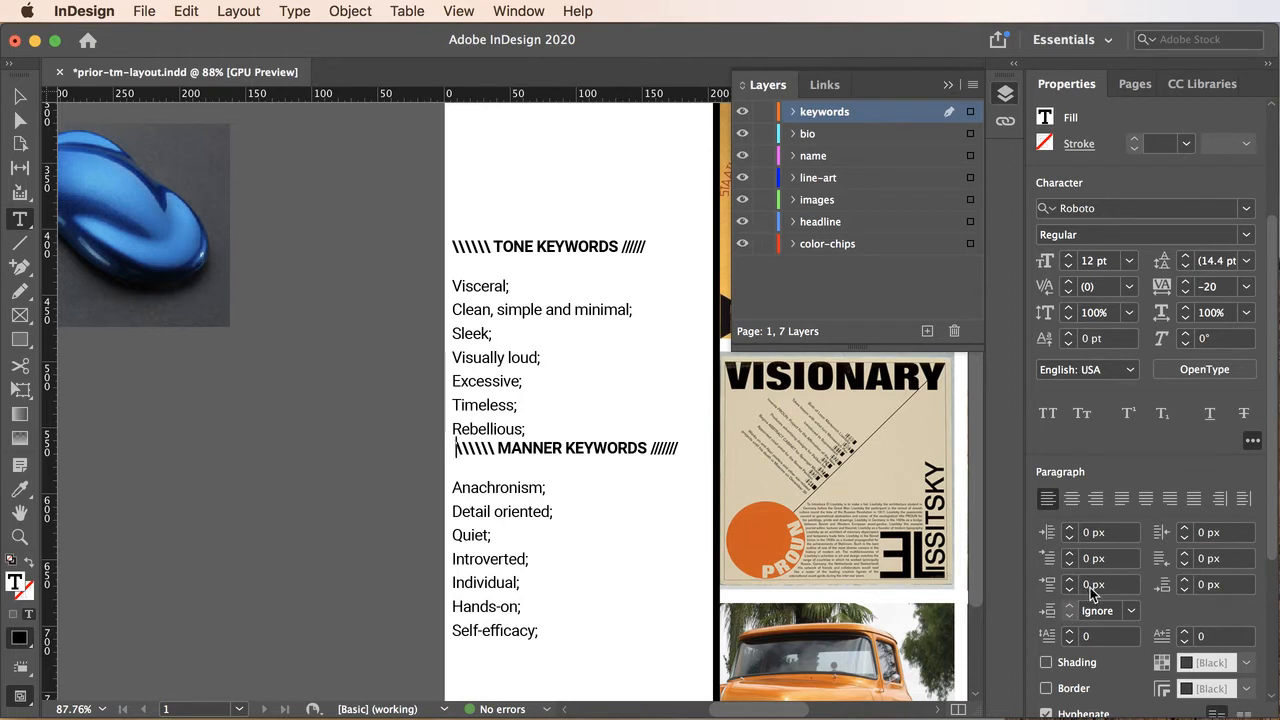
click(1088, 591)
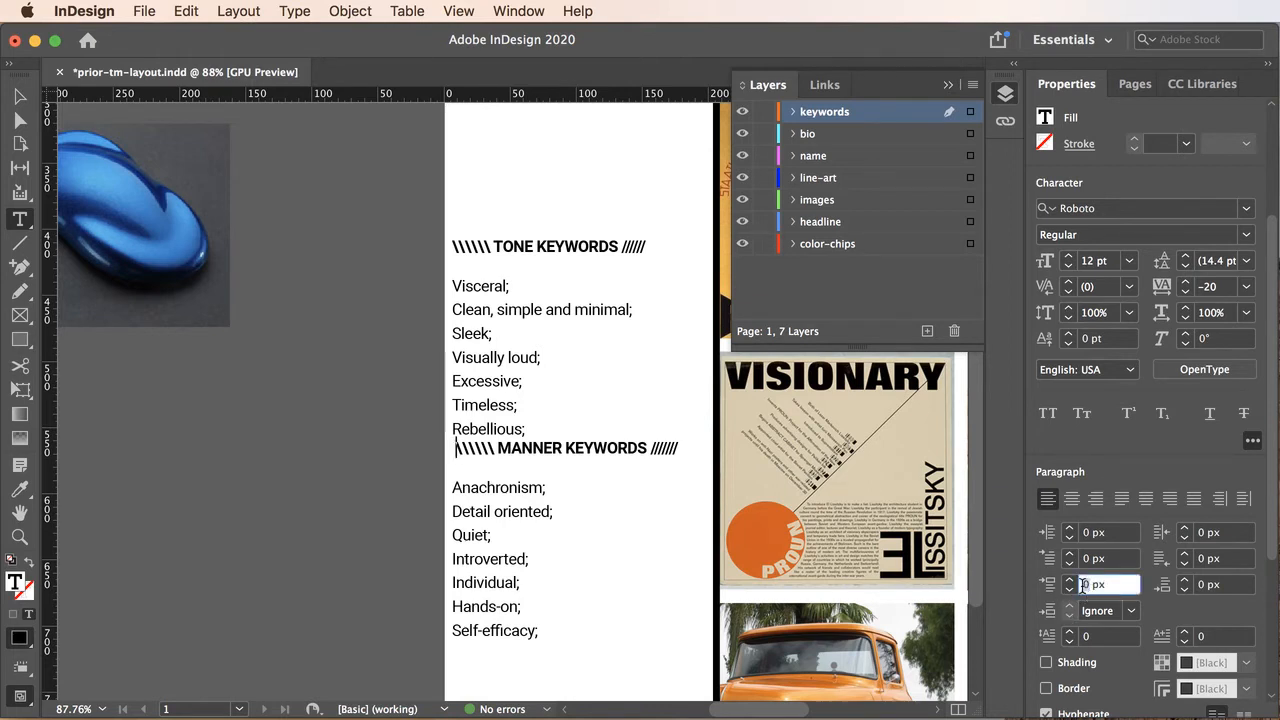
text(12)
key(Return)
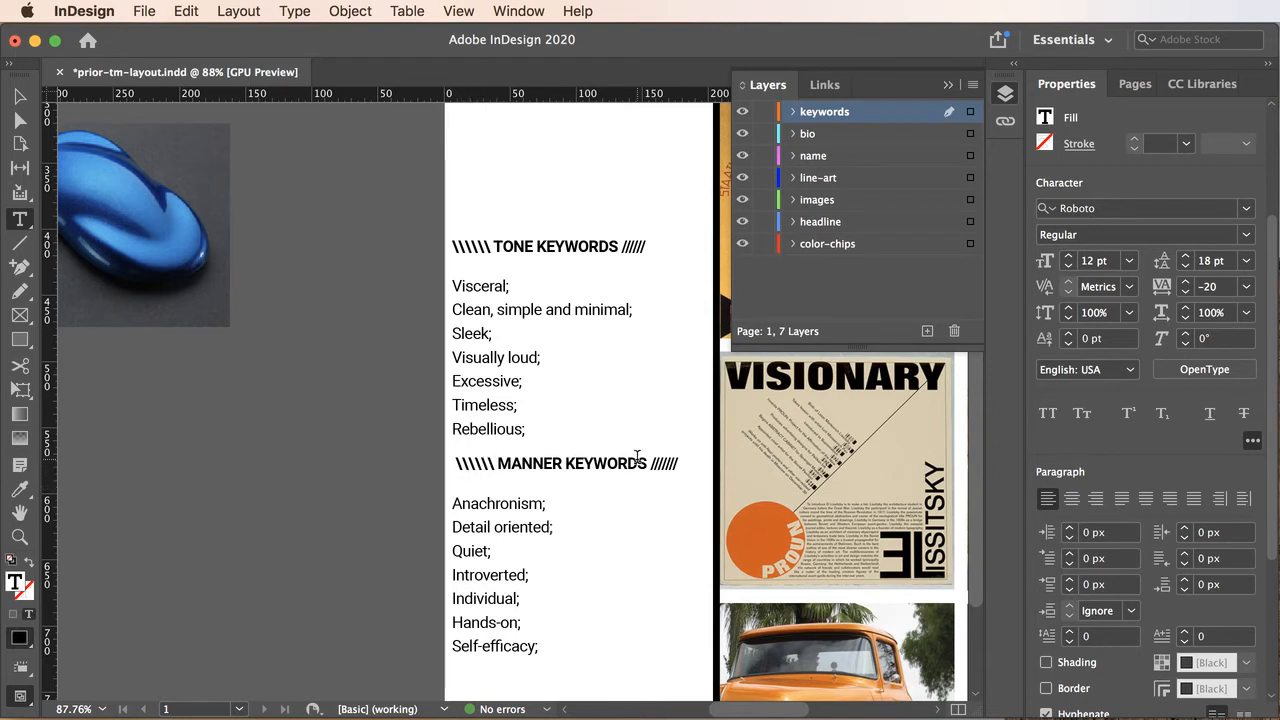
click(449, 503)
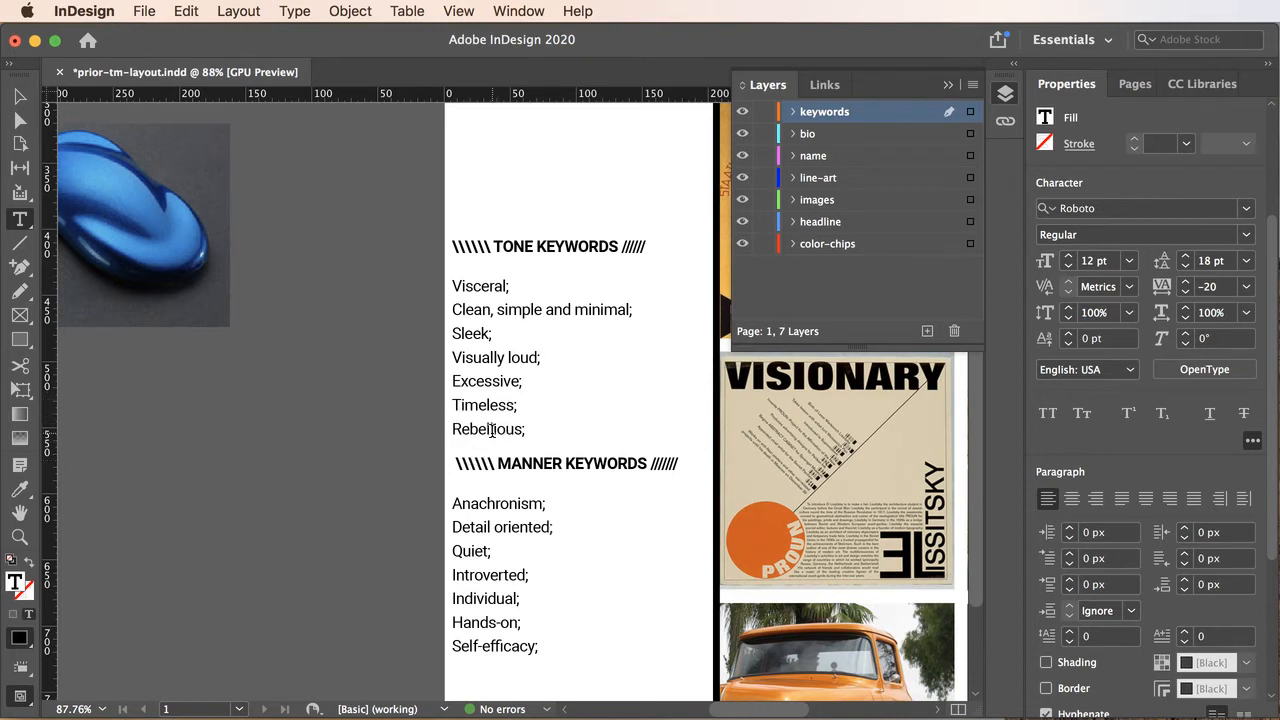
drag(533, 463, 469, 332)
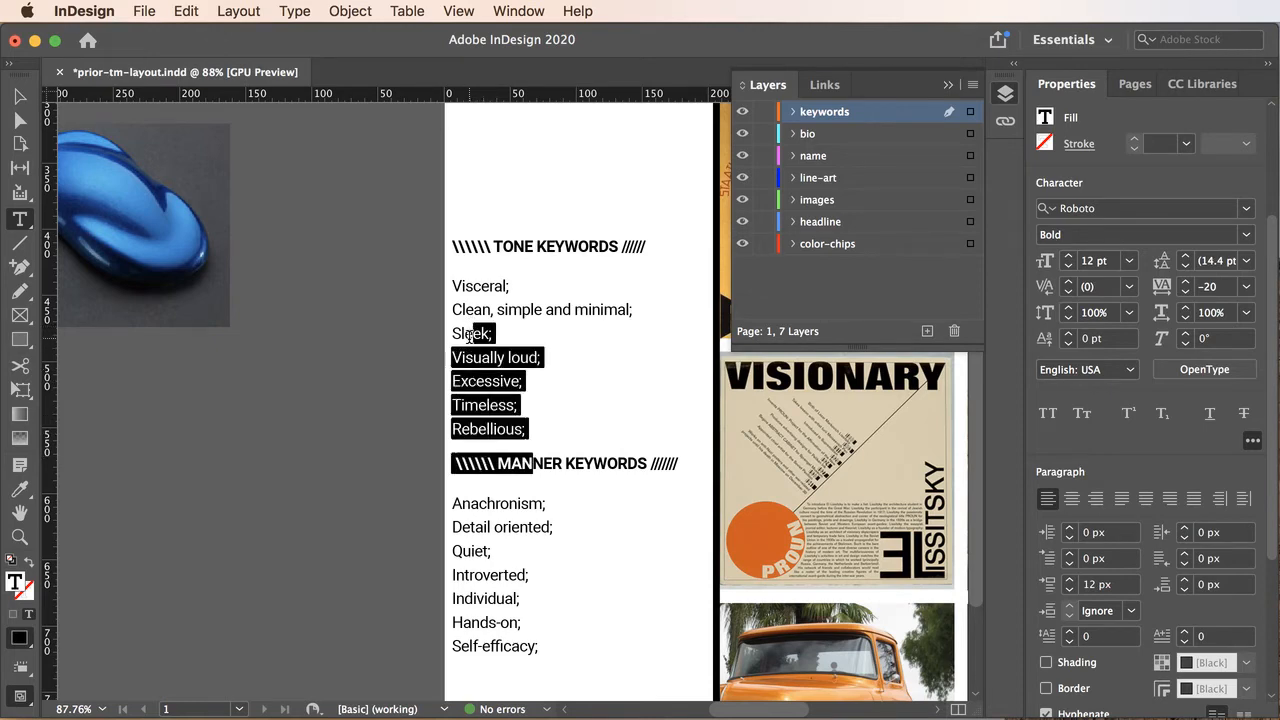
click(471, 463)
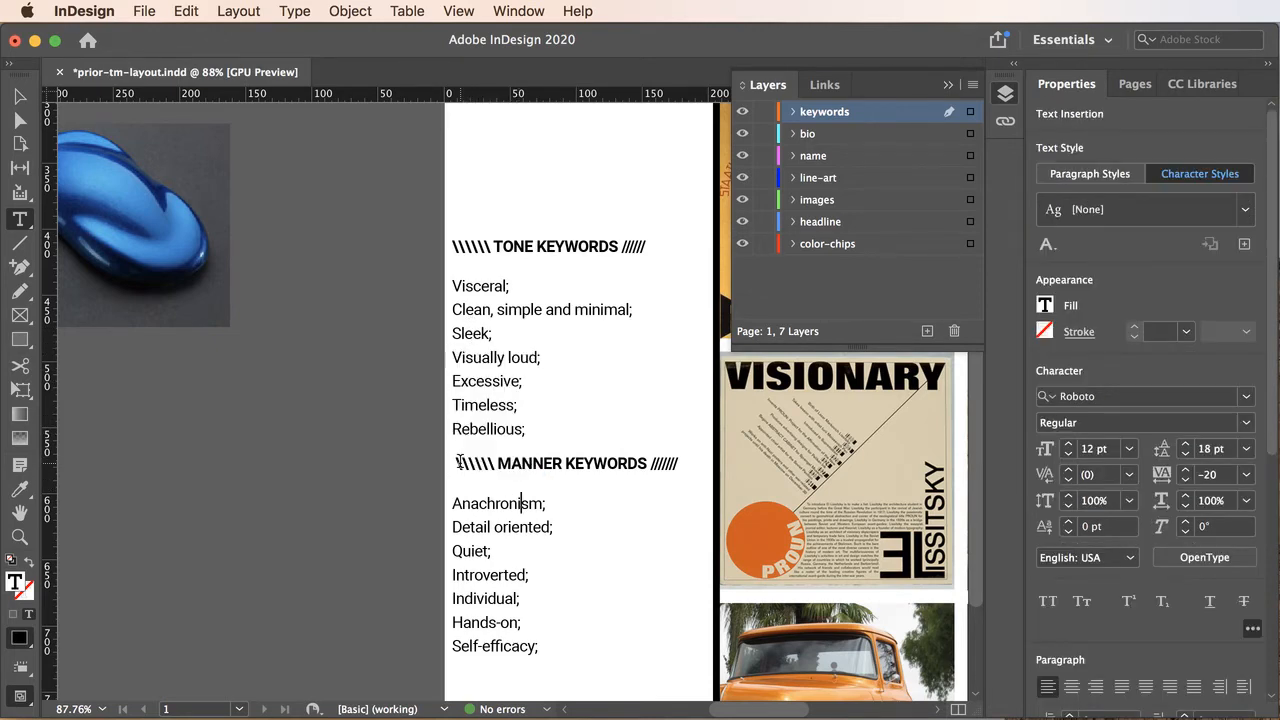
drag(457, 463, 502, 536)
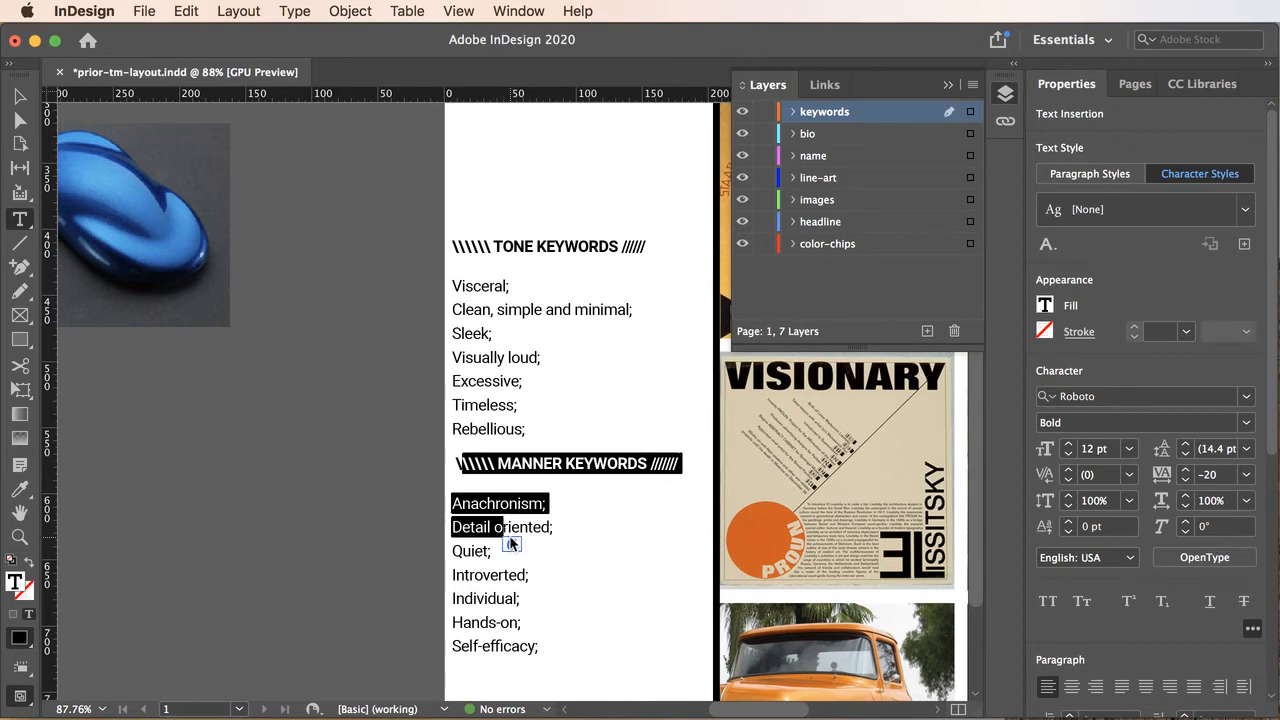
click(498, 463)
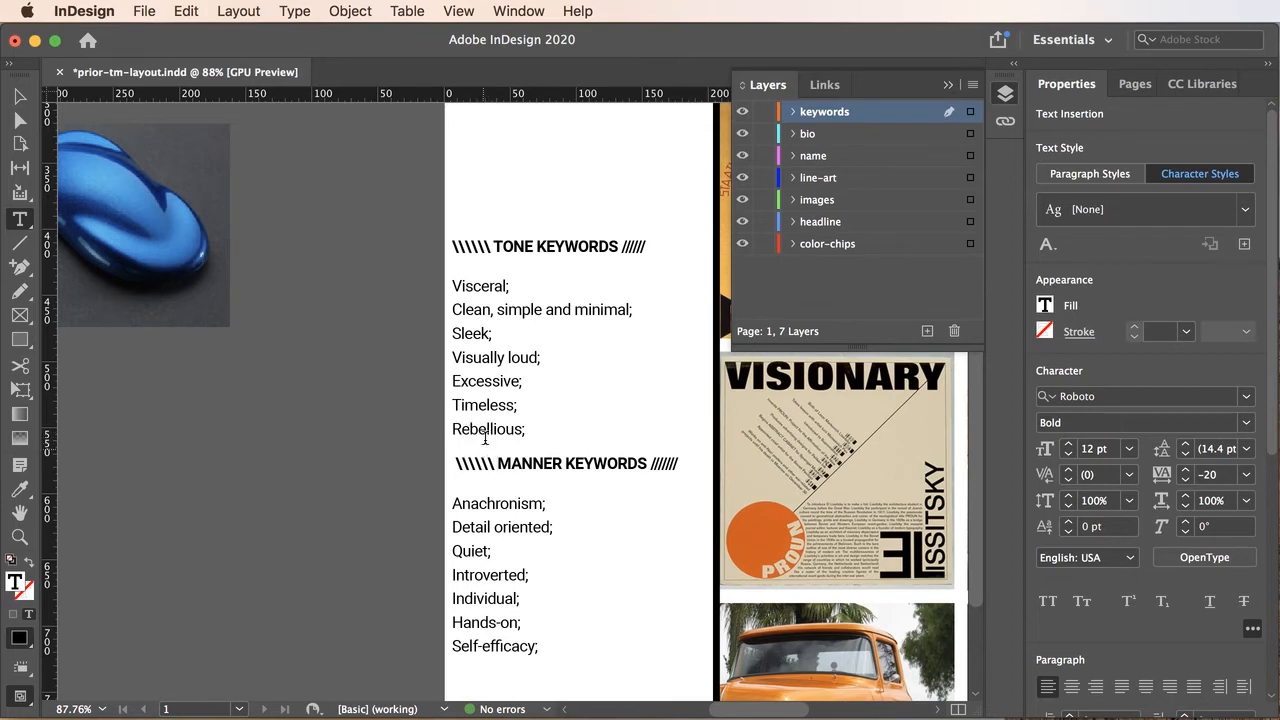
Set the space before the MANNER KEYWORDS heading to 24 px
click(456, 463)
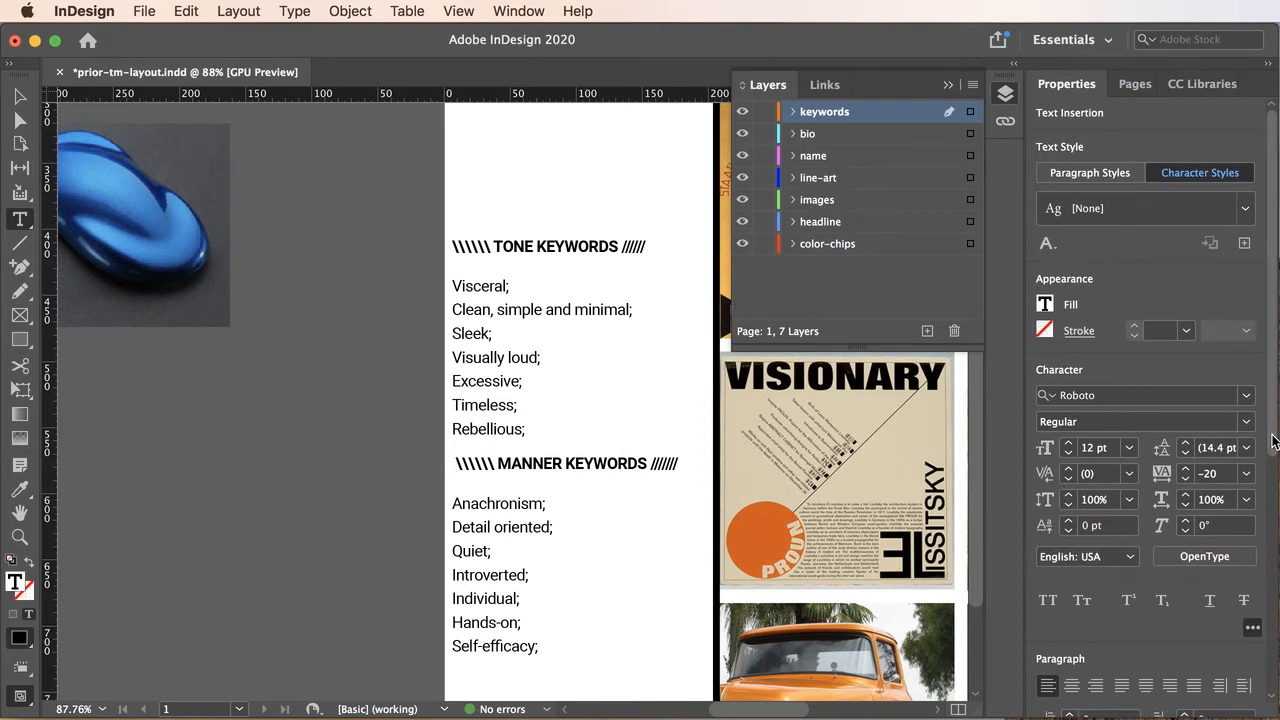
scroll(1160, 572, down, 5)
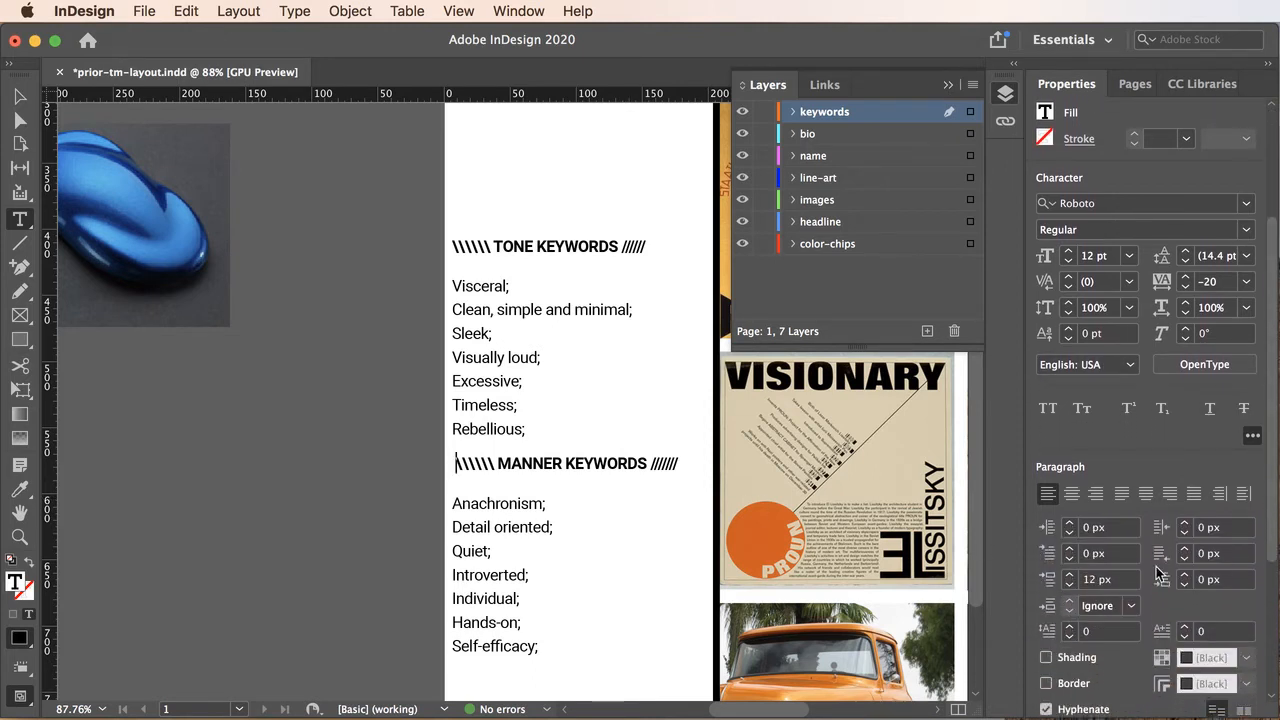
click(1094, 579)
drag(1094, 579, 1080, 582)
text(24)
click(599, 548)
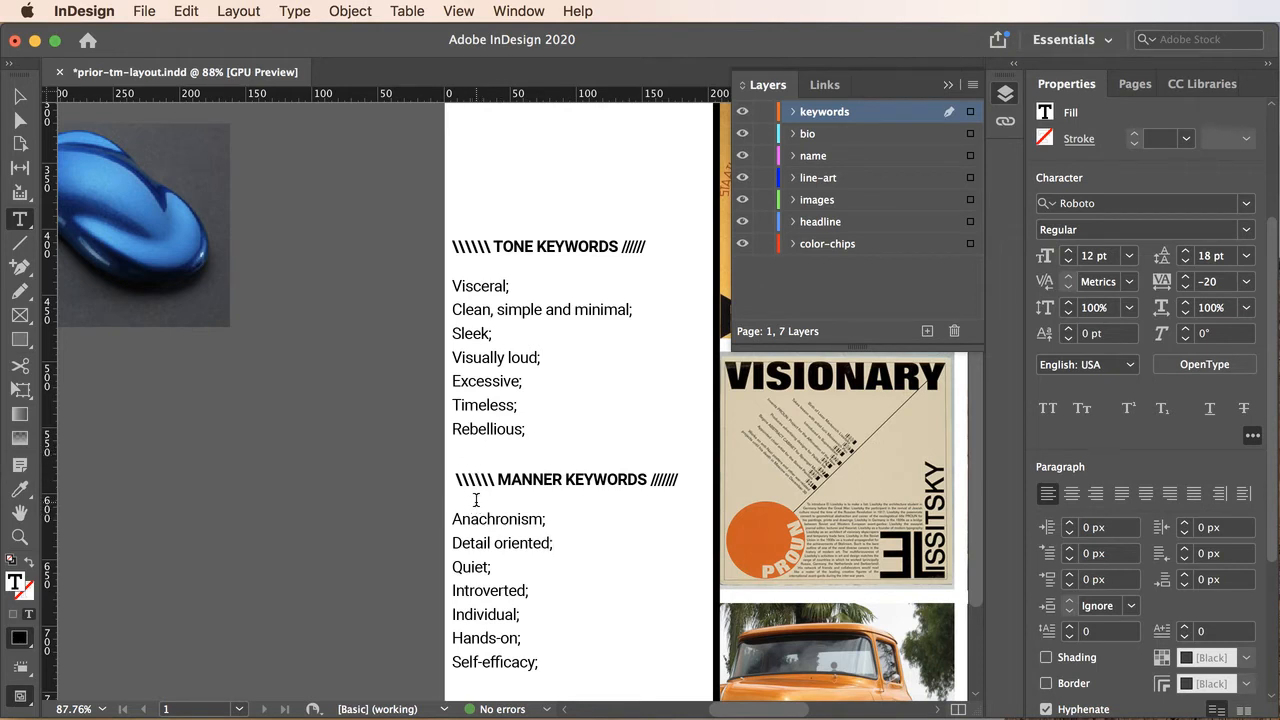
drag(495, 479, 549, 555)
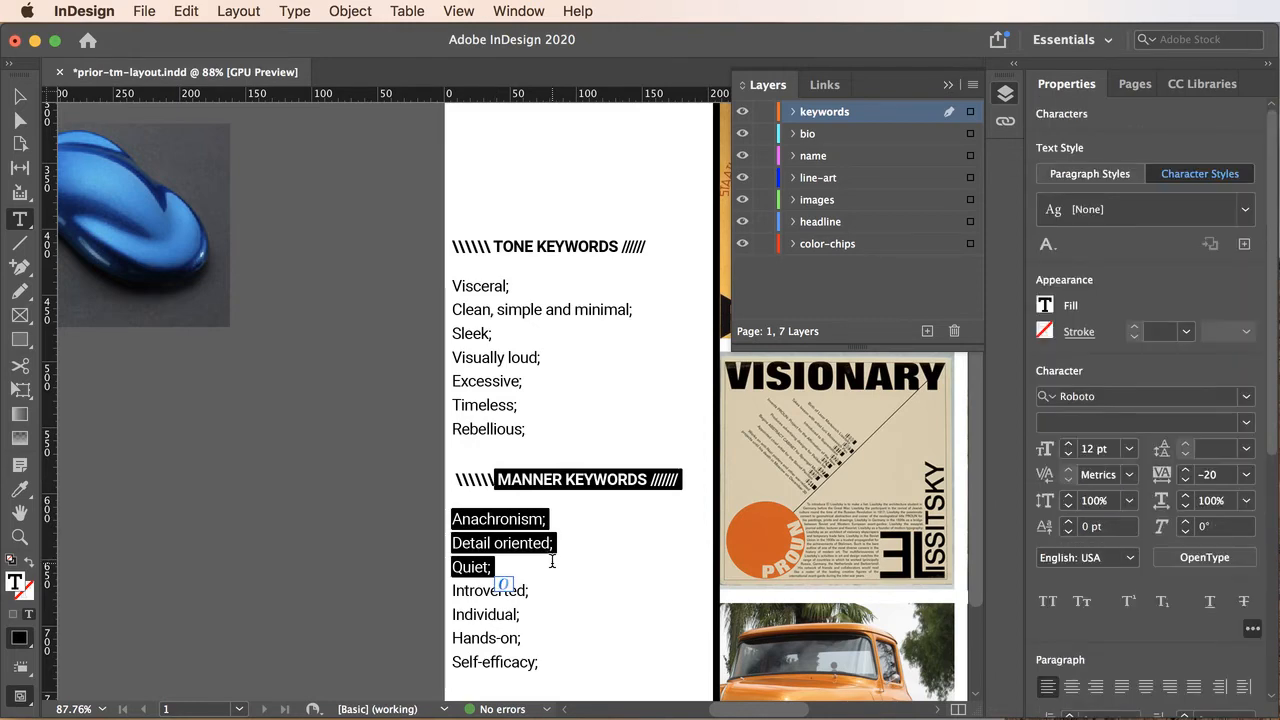
click(469, 446)
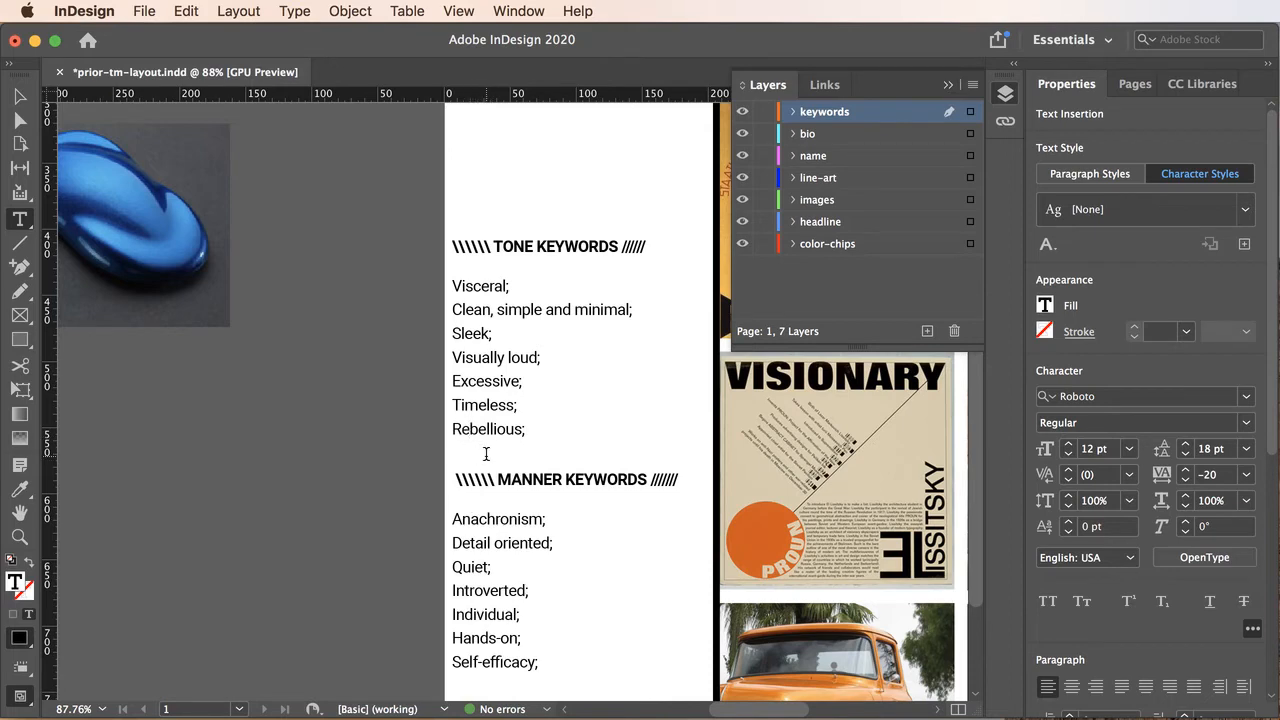
Reduce the space before the "Anachronism;" paragraph, the first manner keyword, to 6 px
click(455, 517)
drag(1270, 438, 1271, 560)
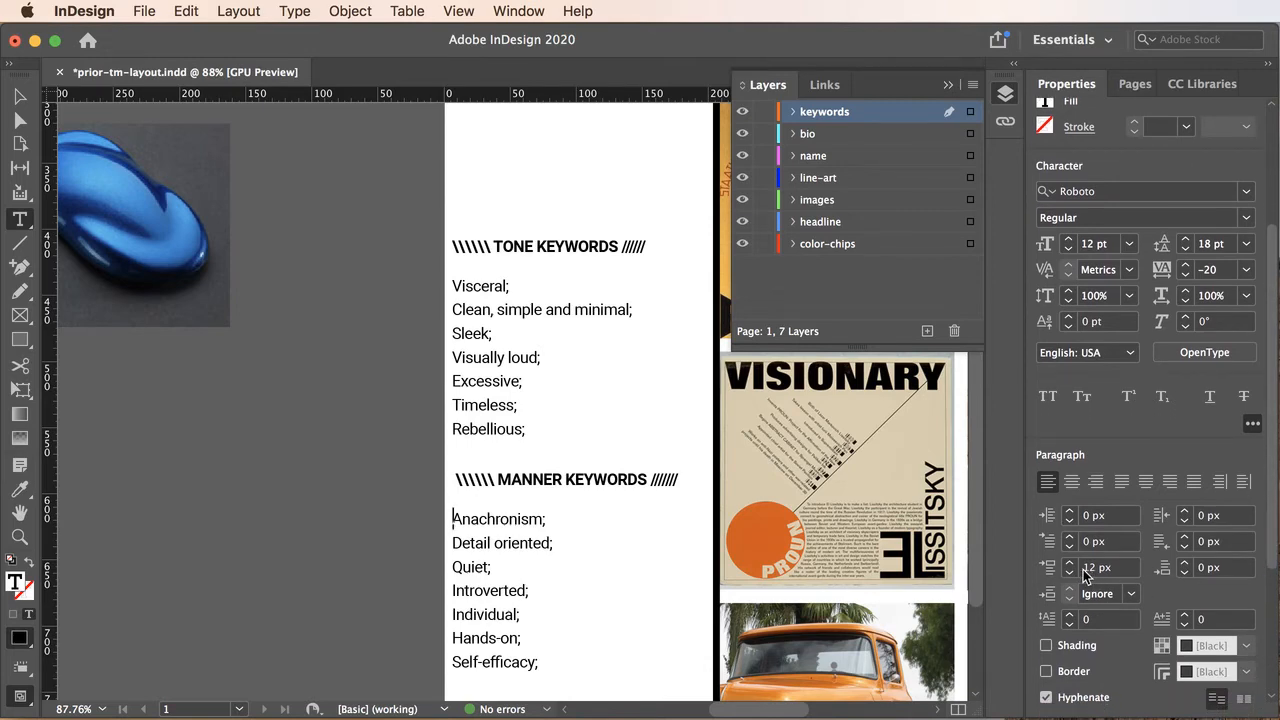
click(453, 519)
click(1068, 572)
click(1068, 573)
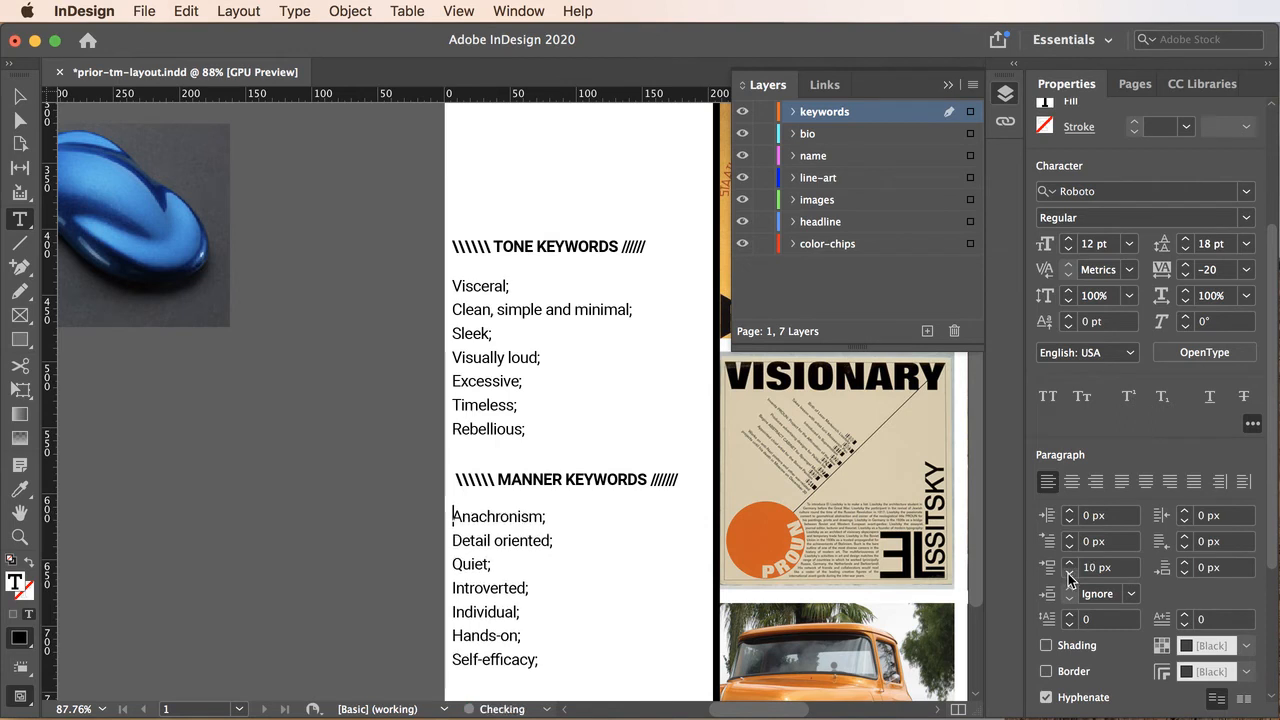
click(1067, 575)
click(1066, 576)
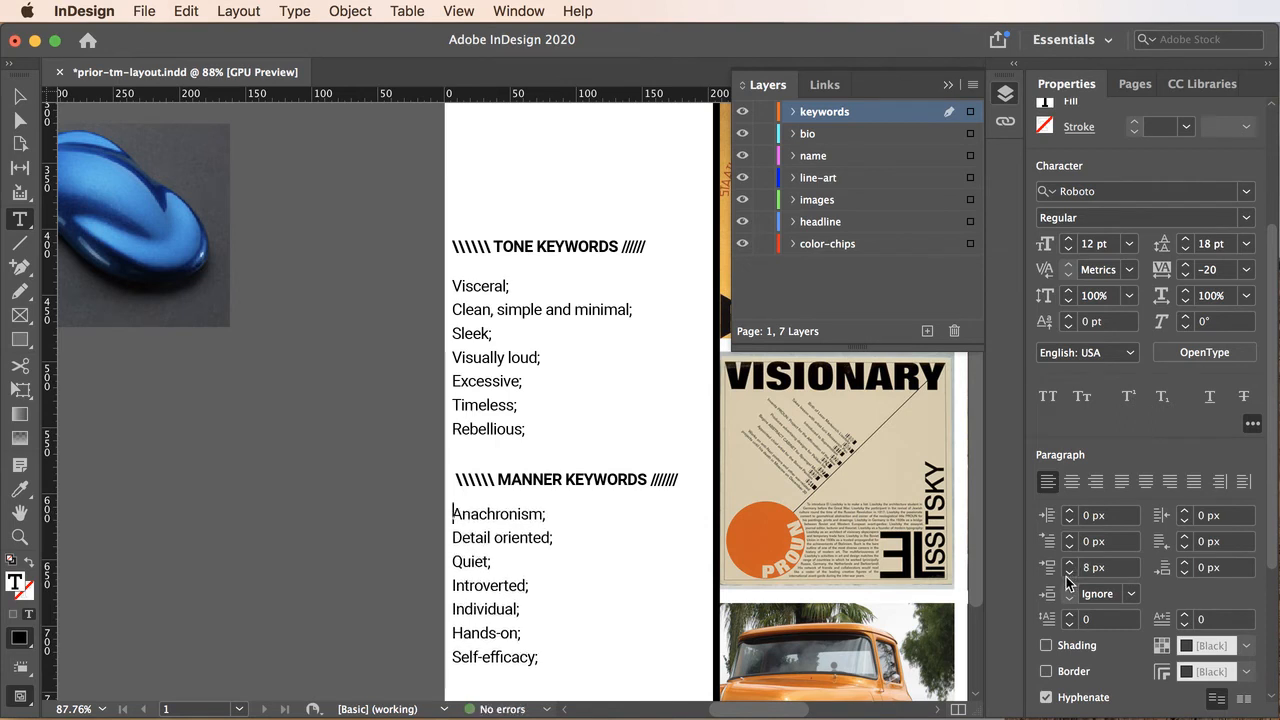
click(1068, 573)
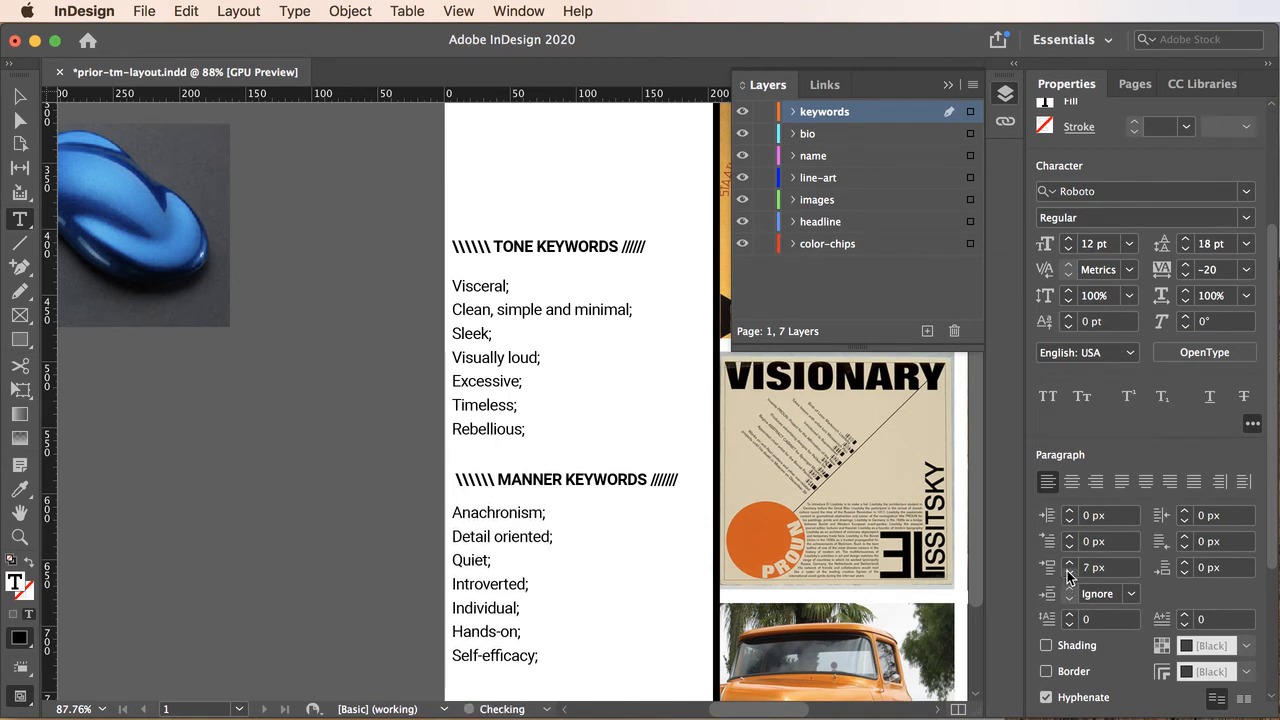
click(1068, 573)
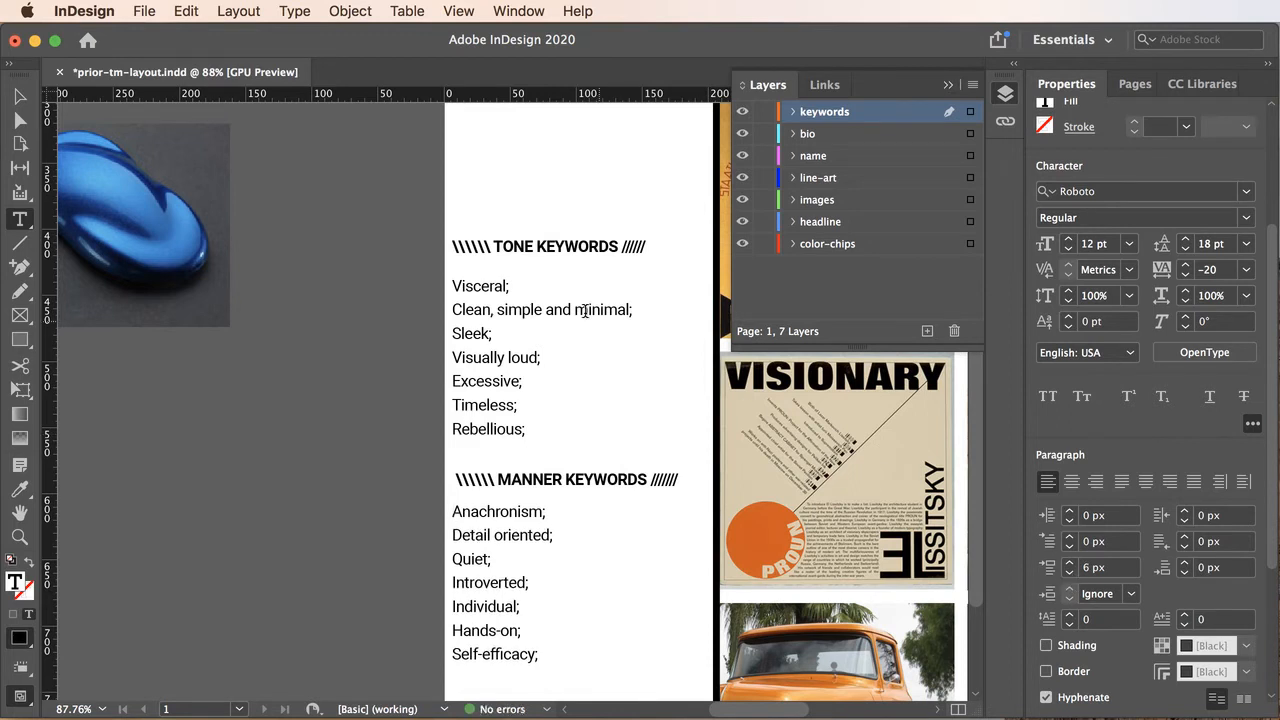
Reduce the space before the "Visceral;" paragraph, the first tone keyword, to 6 px
click(454, 286)
click(1068, 574)
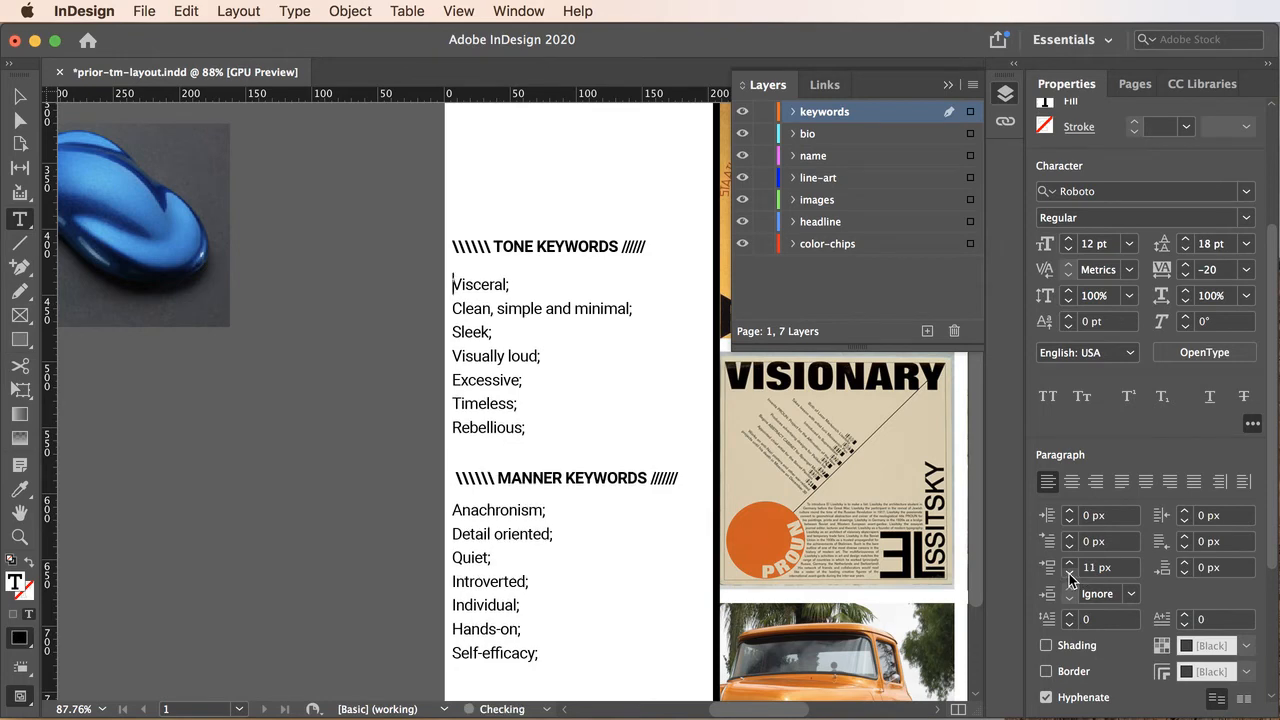
click(1069, 573)
click(1069, 573)
click(1069, 573)
click(1069, 573)
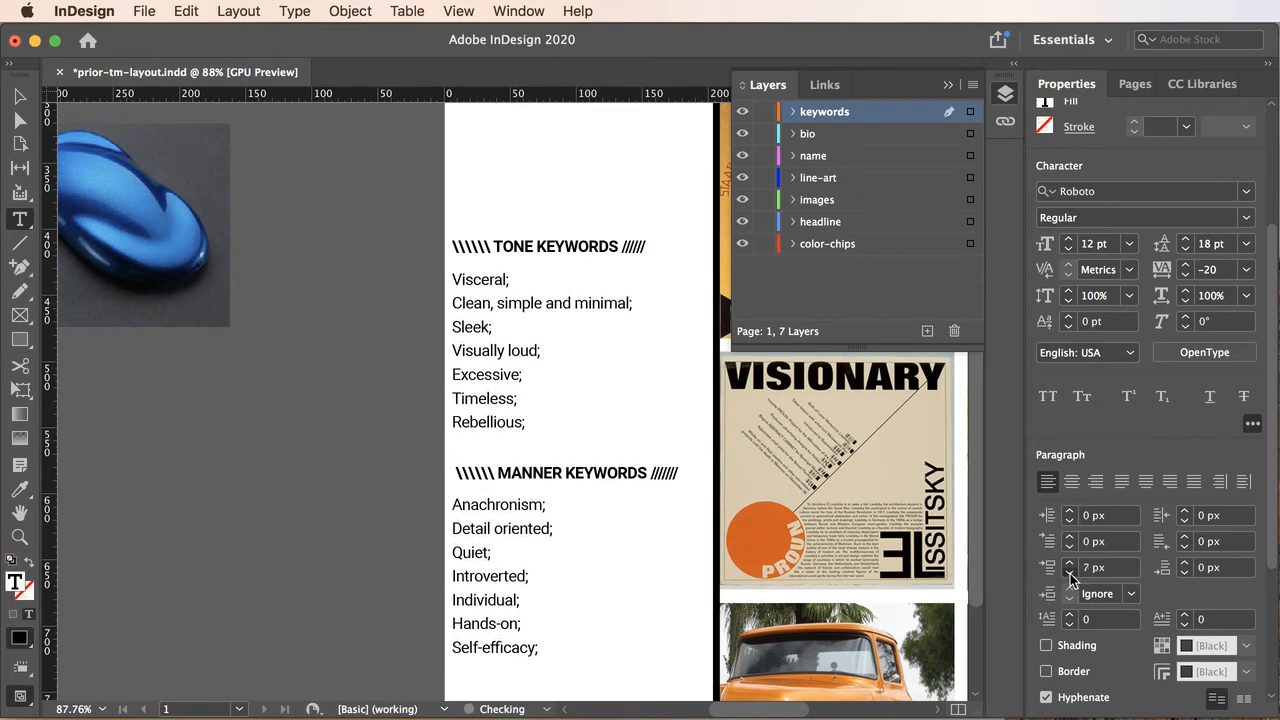
click(1070, 573)
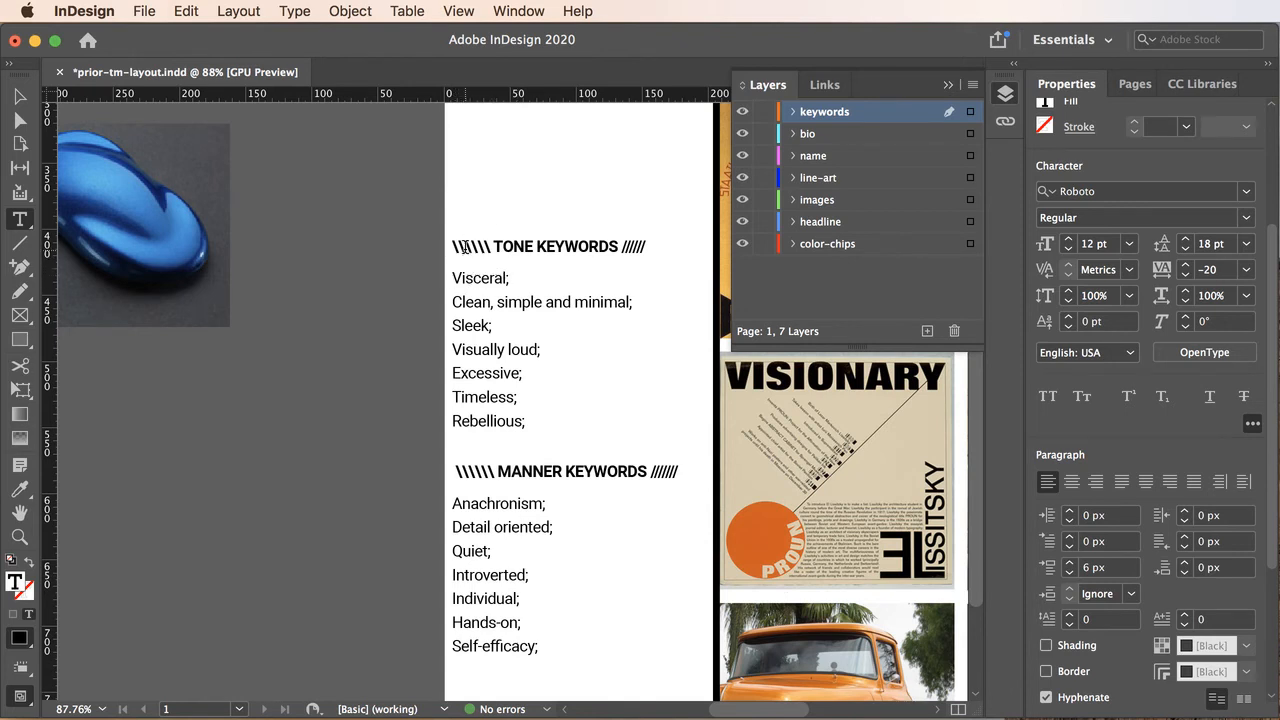
drag(465, 246, 626, 245)
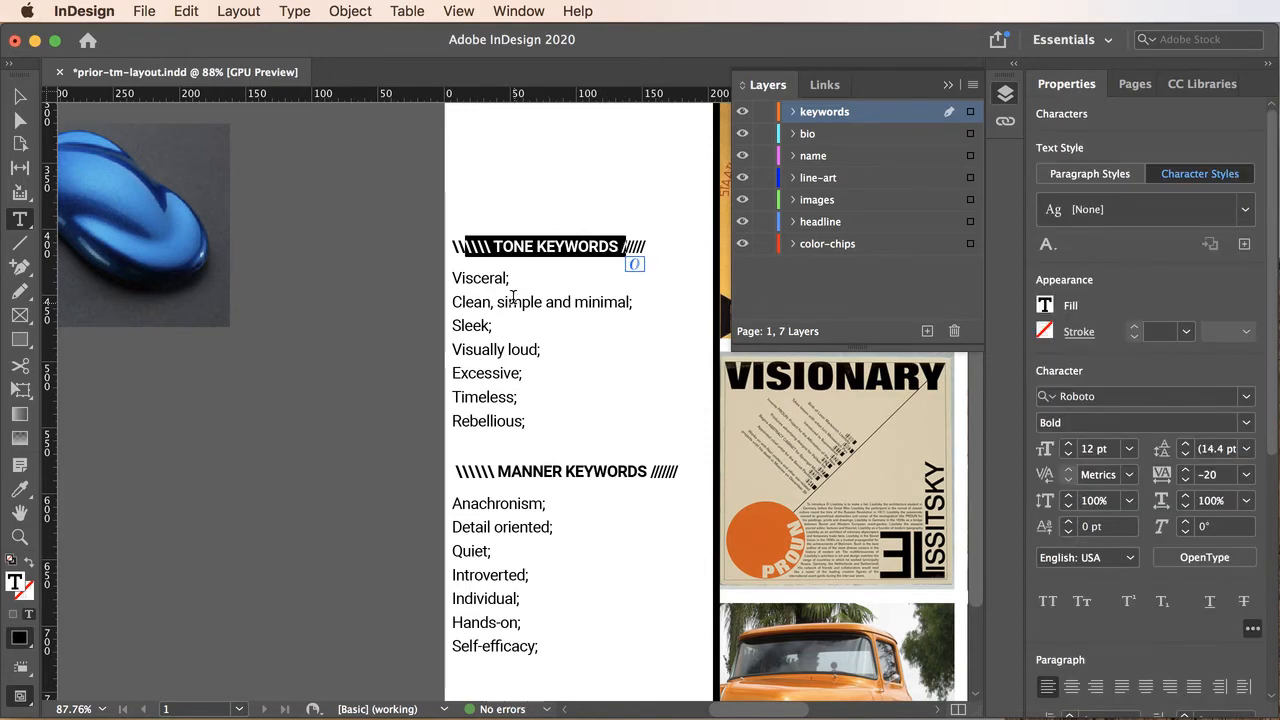
drag(449, 278, 500, 352)
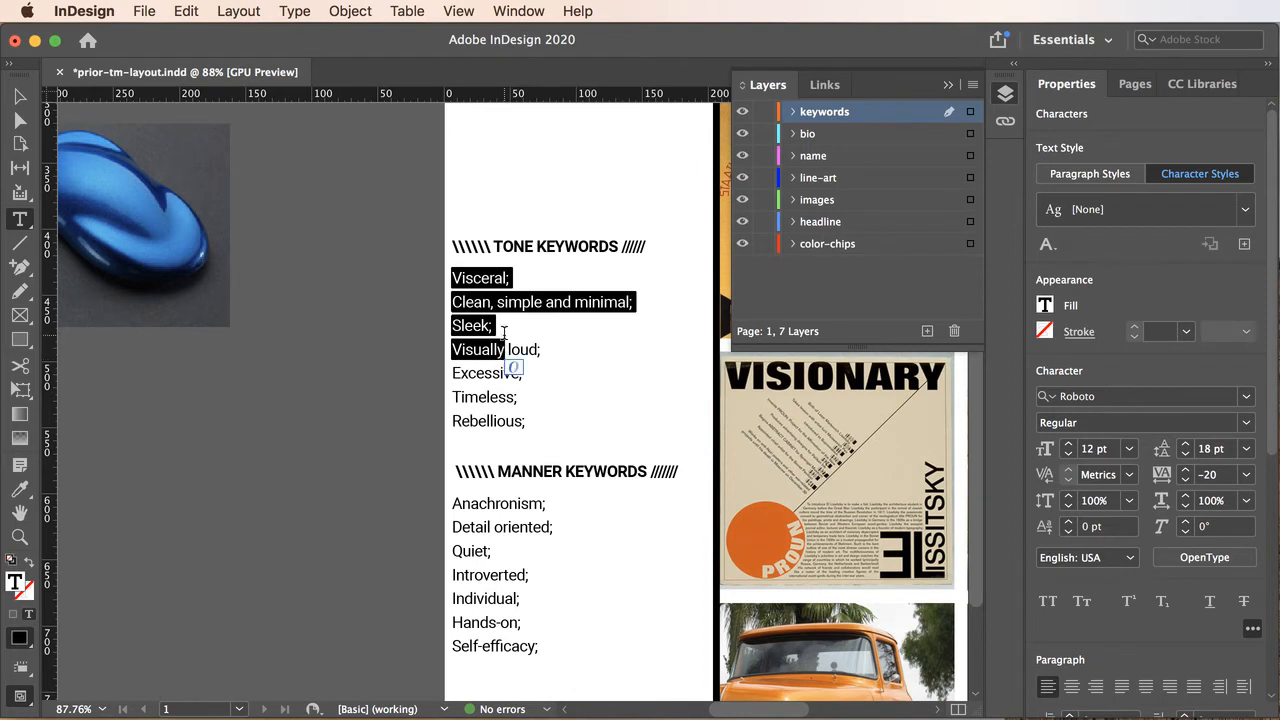
click(460, 268)
drag(460, 268, 497, 276)
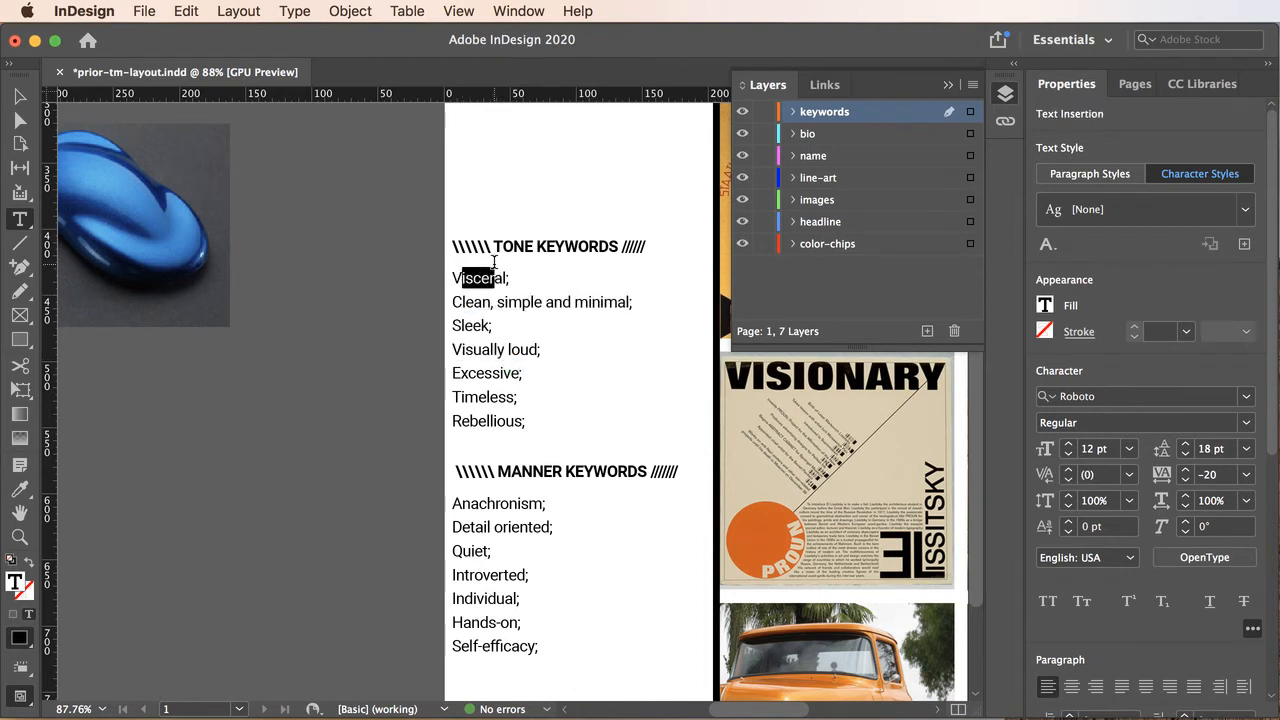
click(493, 246)
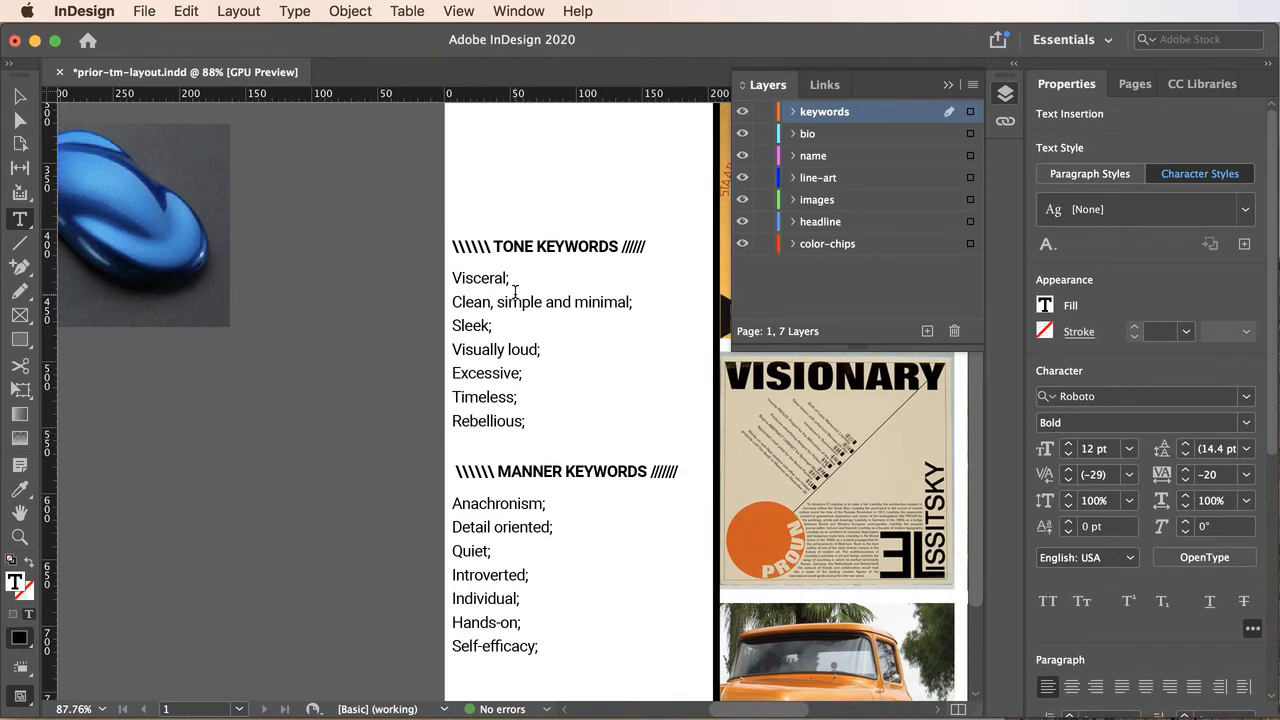
Try a leading of 17 pt on the seven tone keywords below the TONE KEYWORDS heading
drag(528, 424, 440, 281)
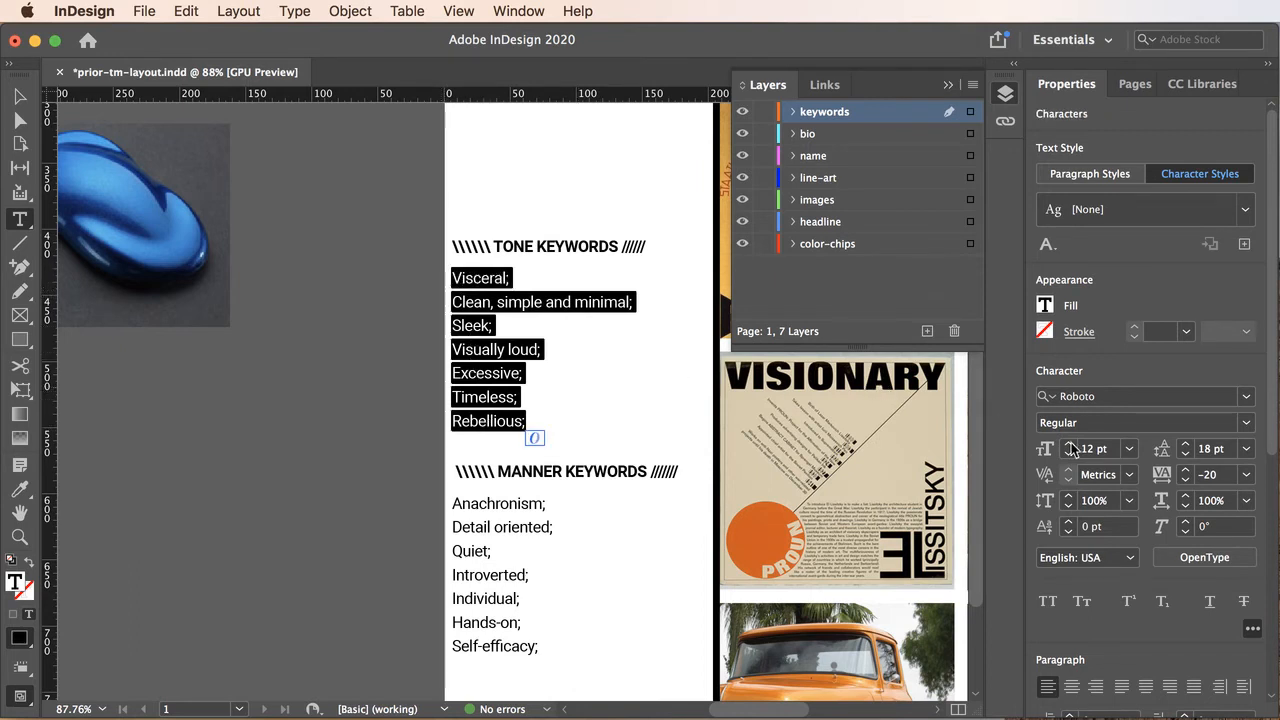
click(1185, 455)
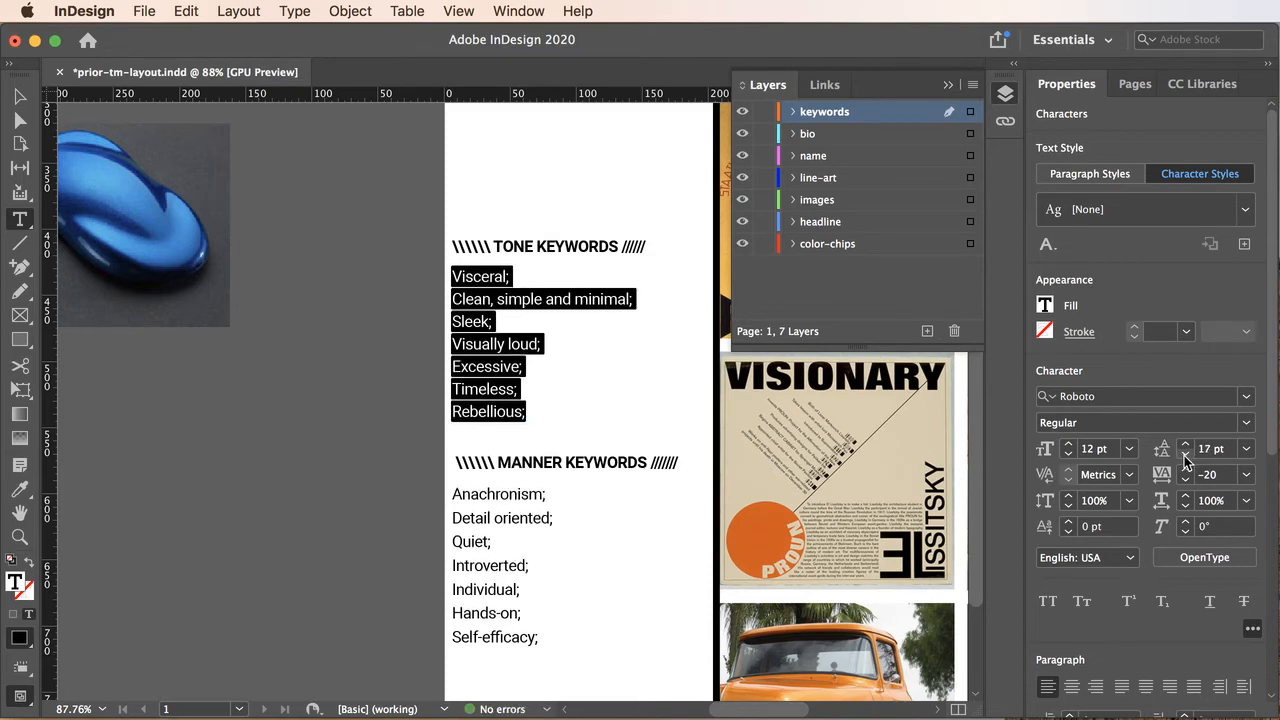
click(571, 380)
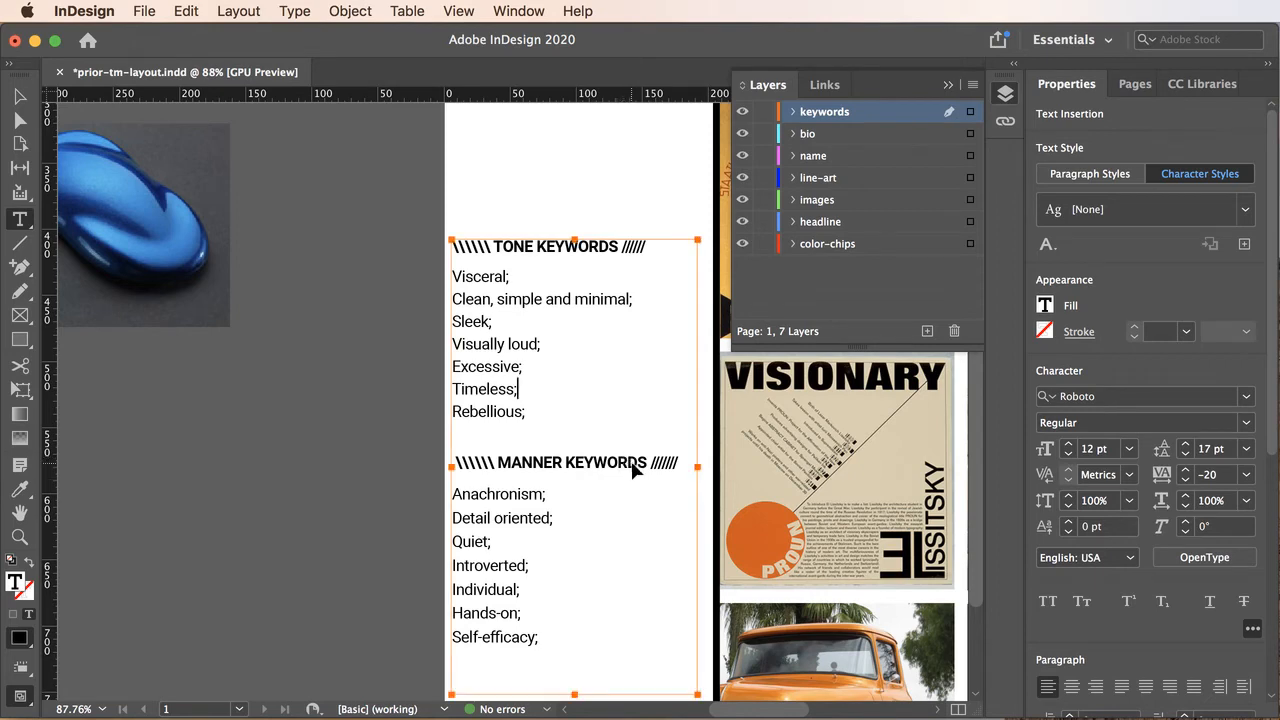
key(super+z)
click(591, 430)
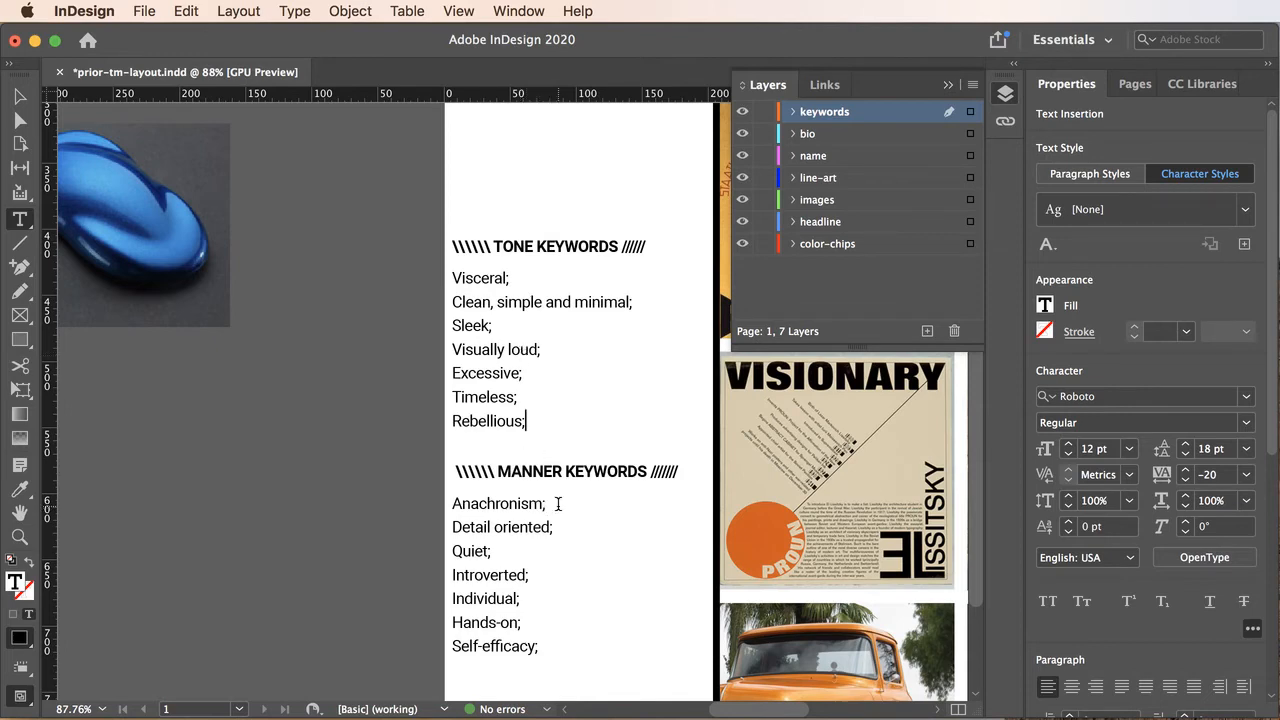
Right-align all the text in the keywords frame, including both headings and both lists
drag(541, 646, 450, 248)
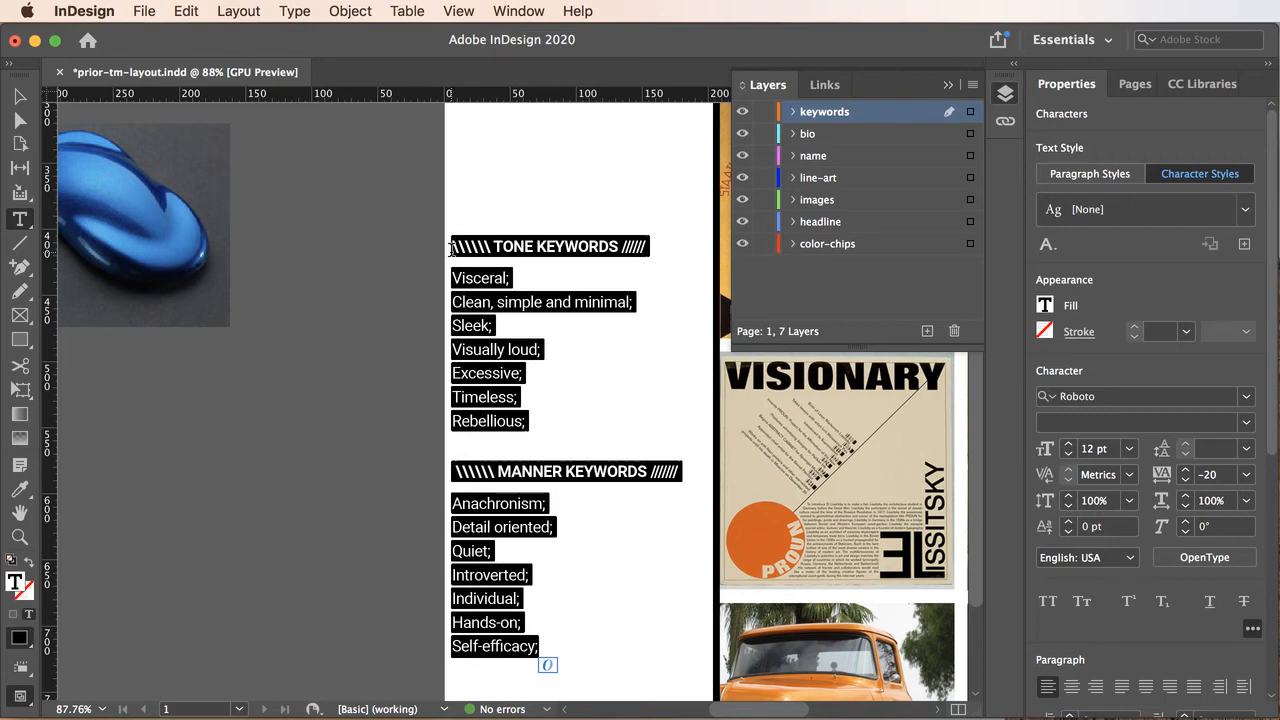
scroll(1273, 405, down, 1)
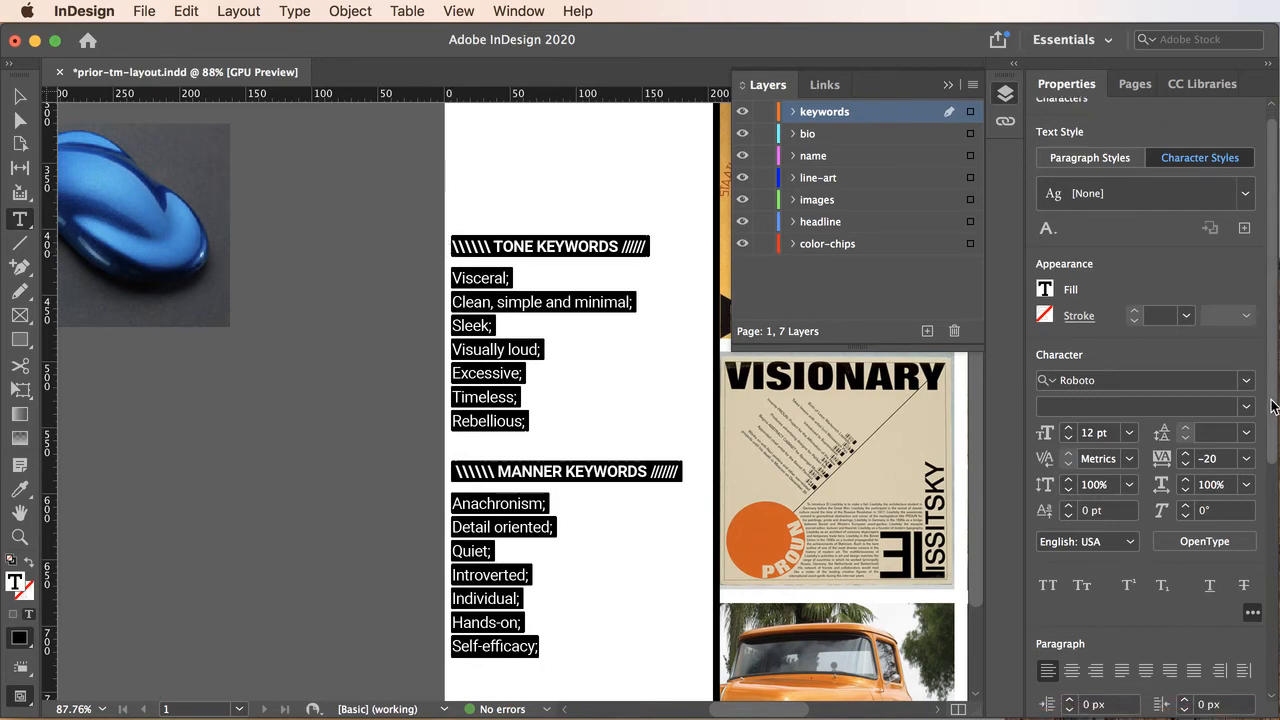
scroll(1273, 405, down, 6)
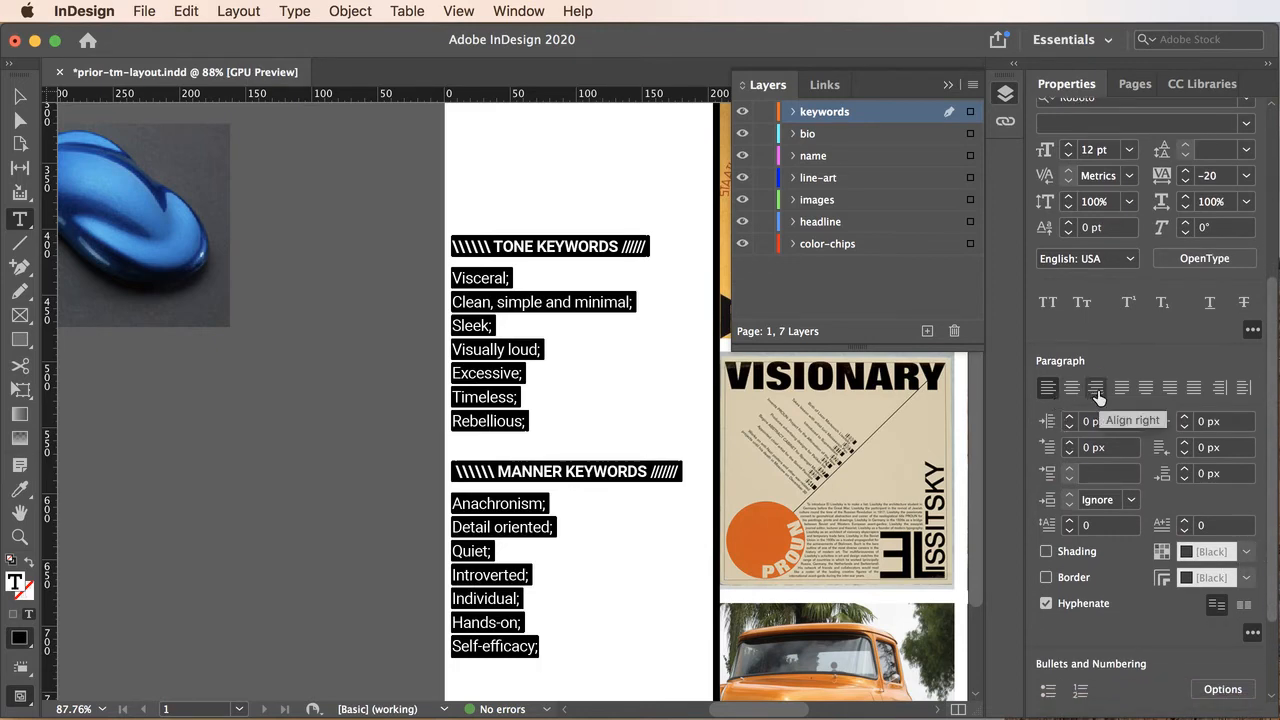
click(1096, 389)
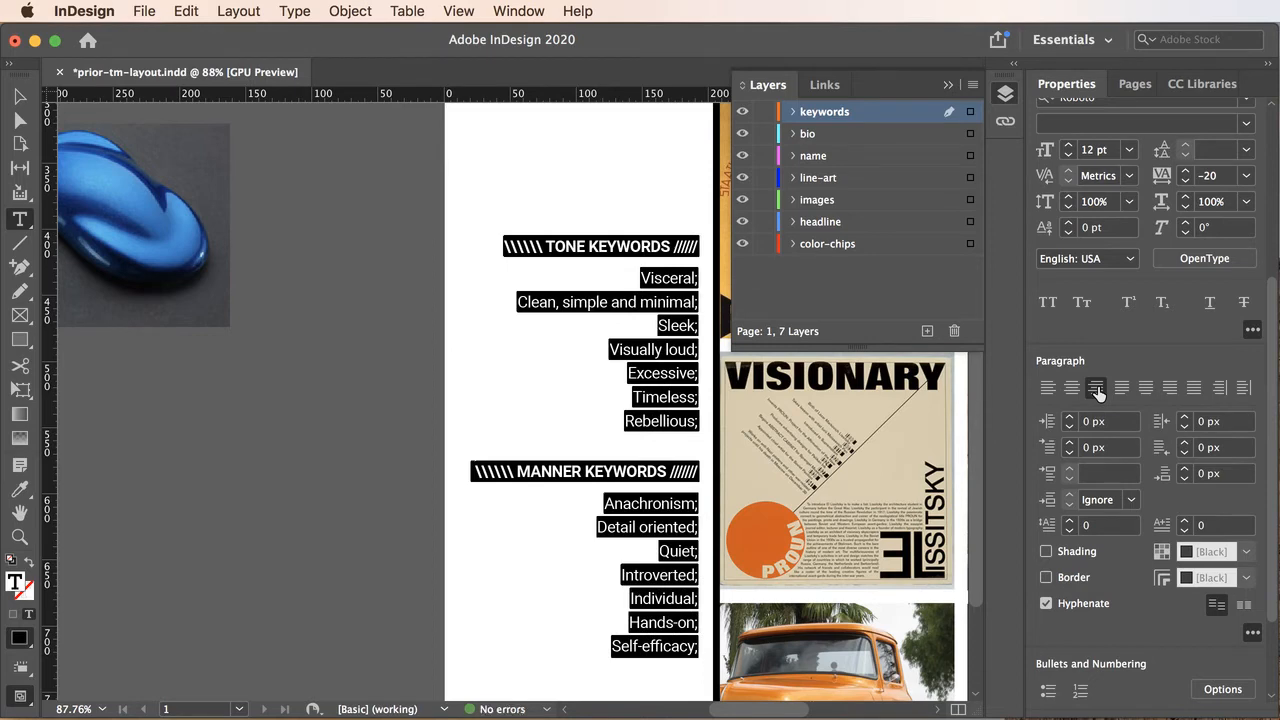
click(16, 97)
click(494, 194)
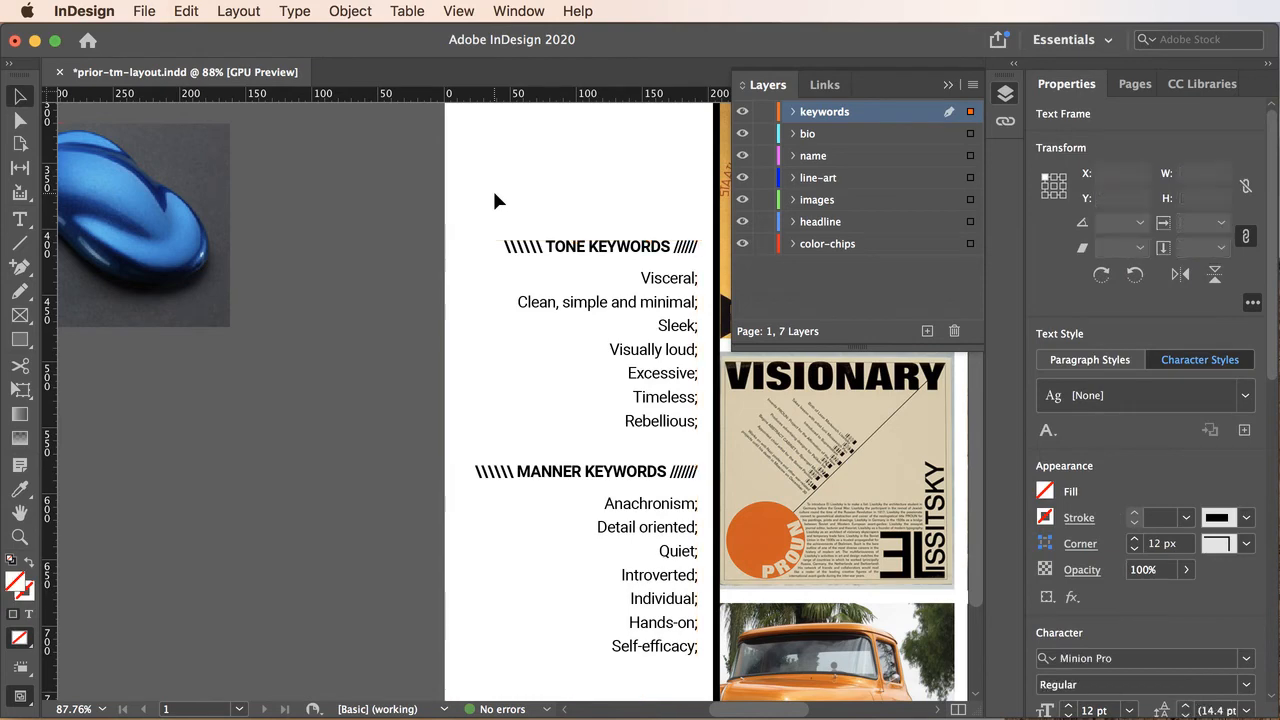
Shorten the keywords text frame from its lower edge to a height of about 323 px
click(571, 248)
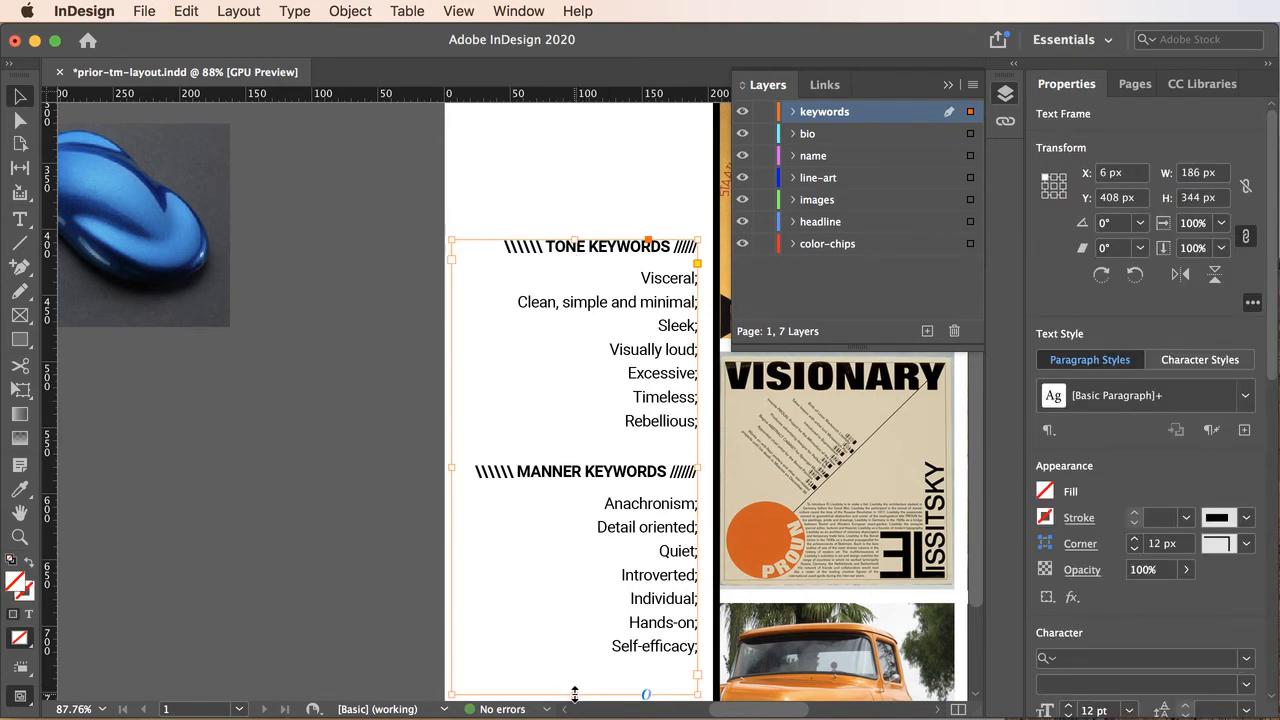
drag(575, 693, 573, 668)
click(555, 195)
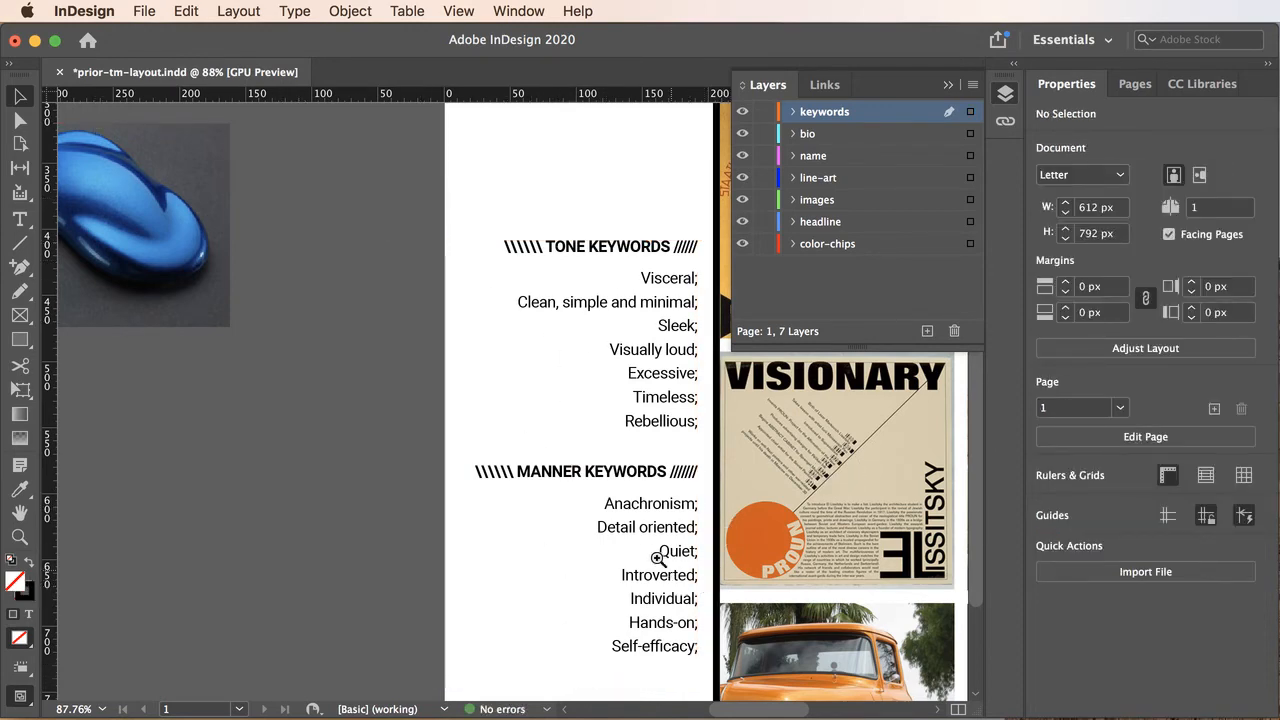
Collapse the Layers panel and review the keyword lists within the whole page at different zoom levels
drag(638, 547, 518, 533)
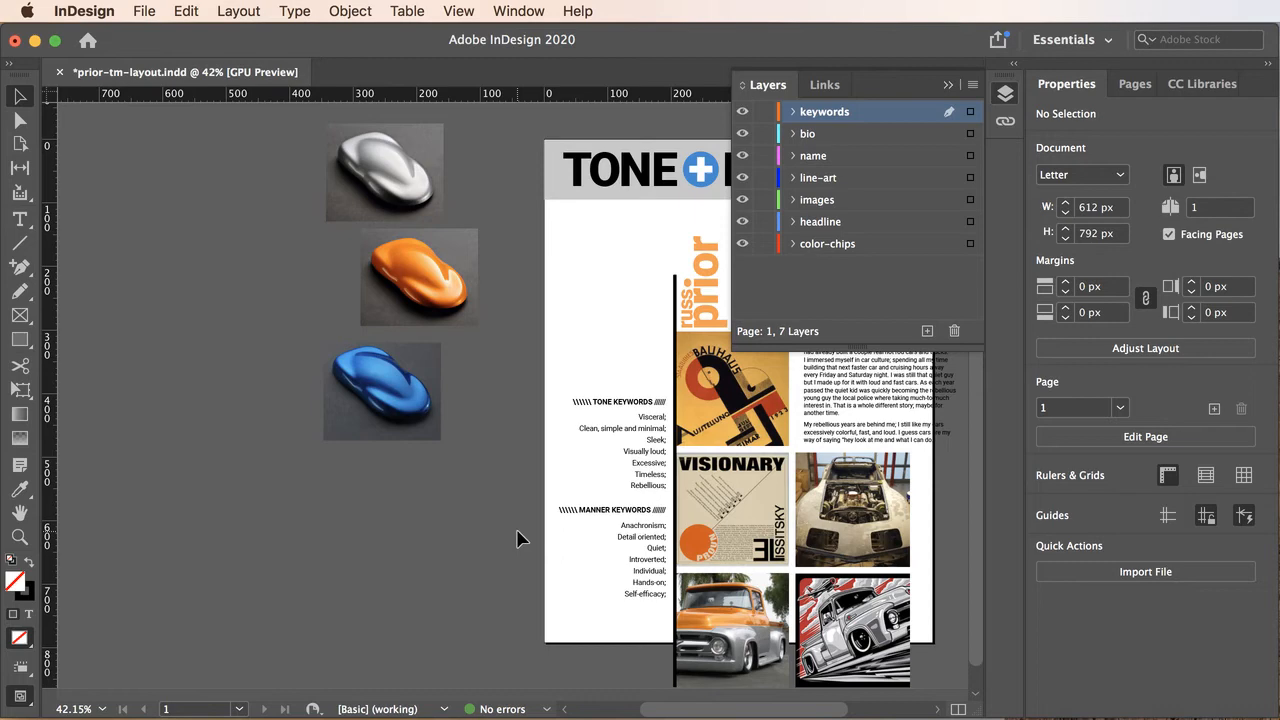
key(super+0)
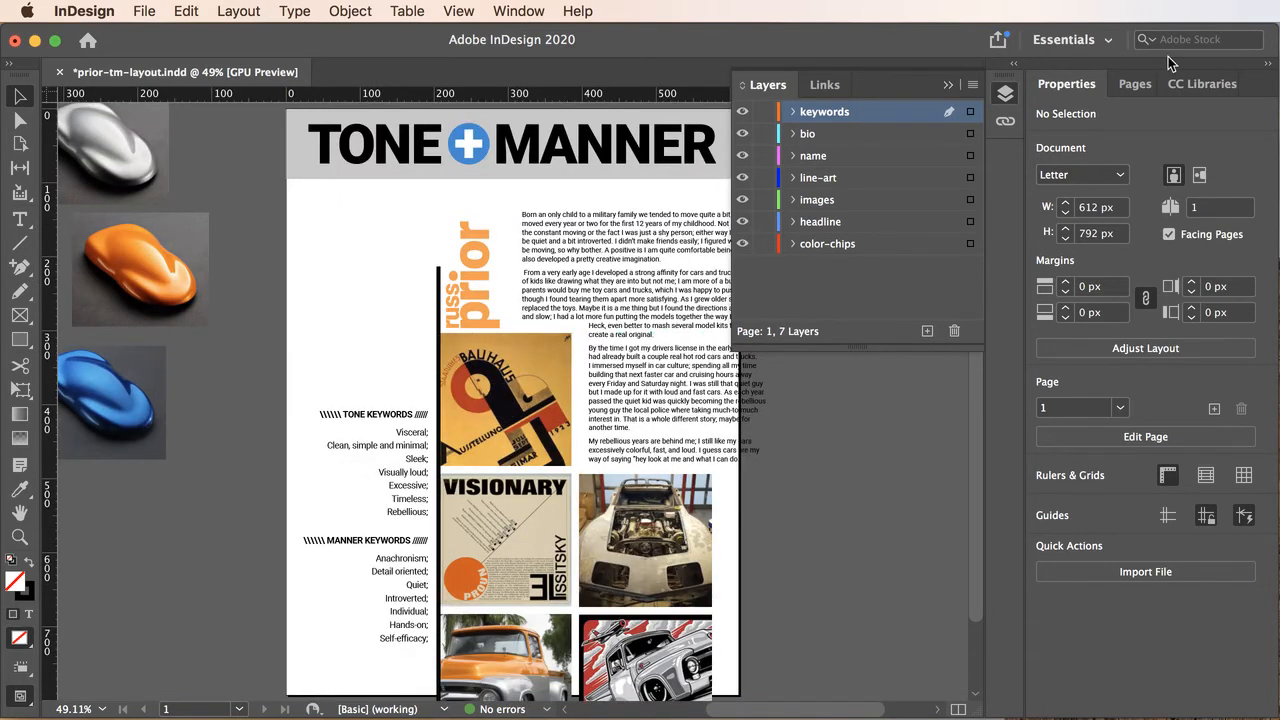
click(948, 86)
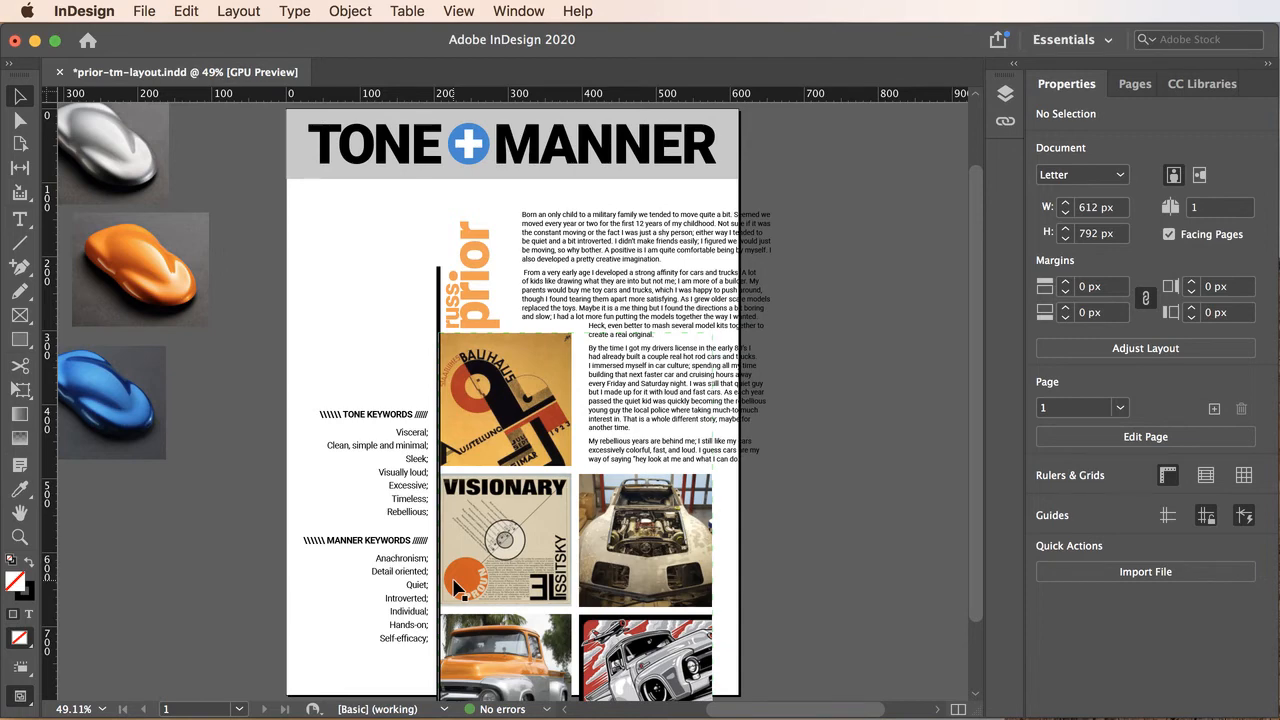
key(super+minus)
key(super+minus)
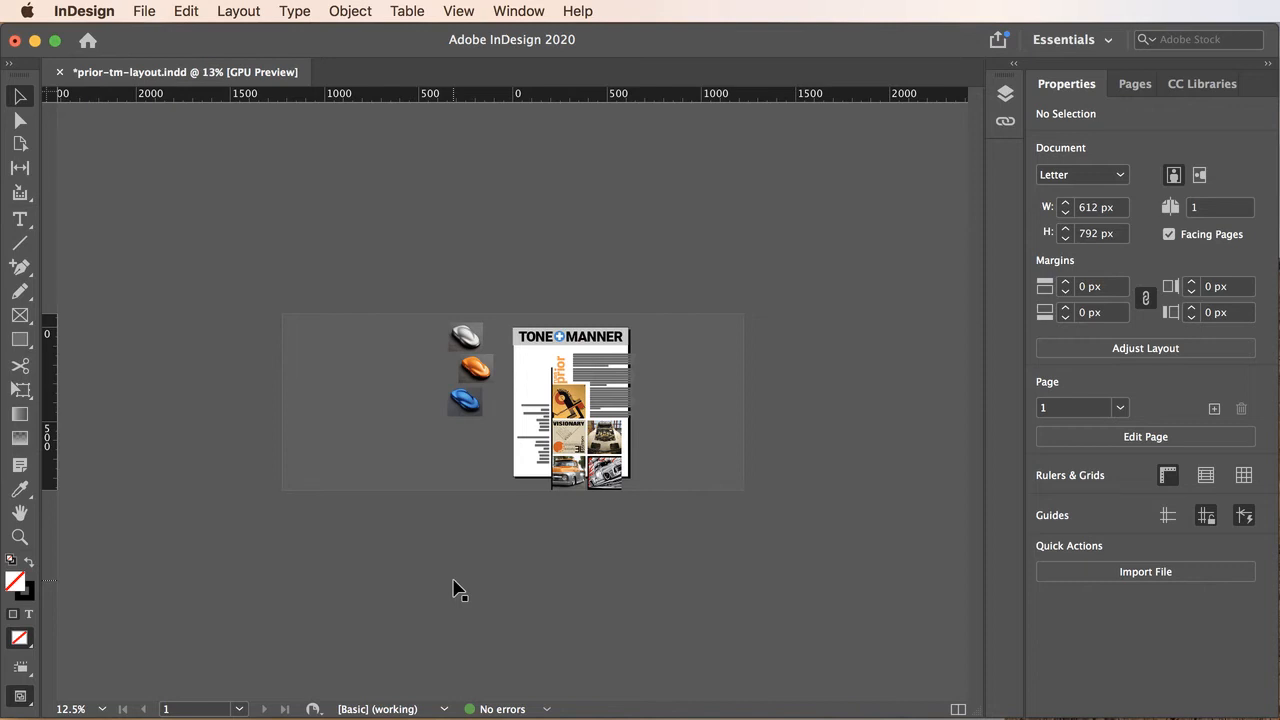
key(super+equal)
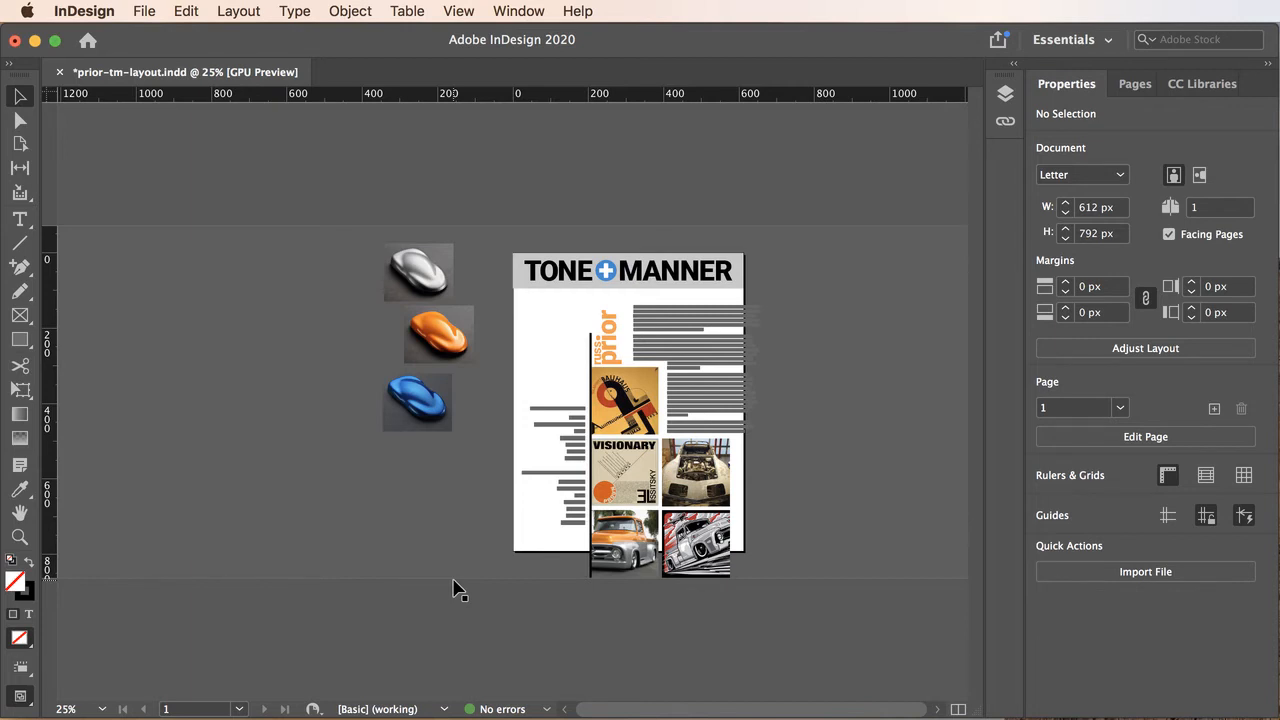
key(super+equal)
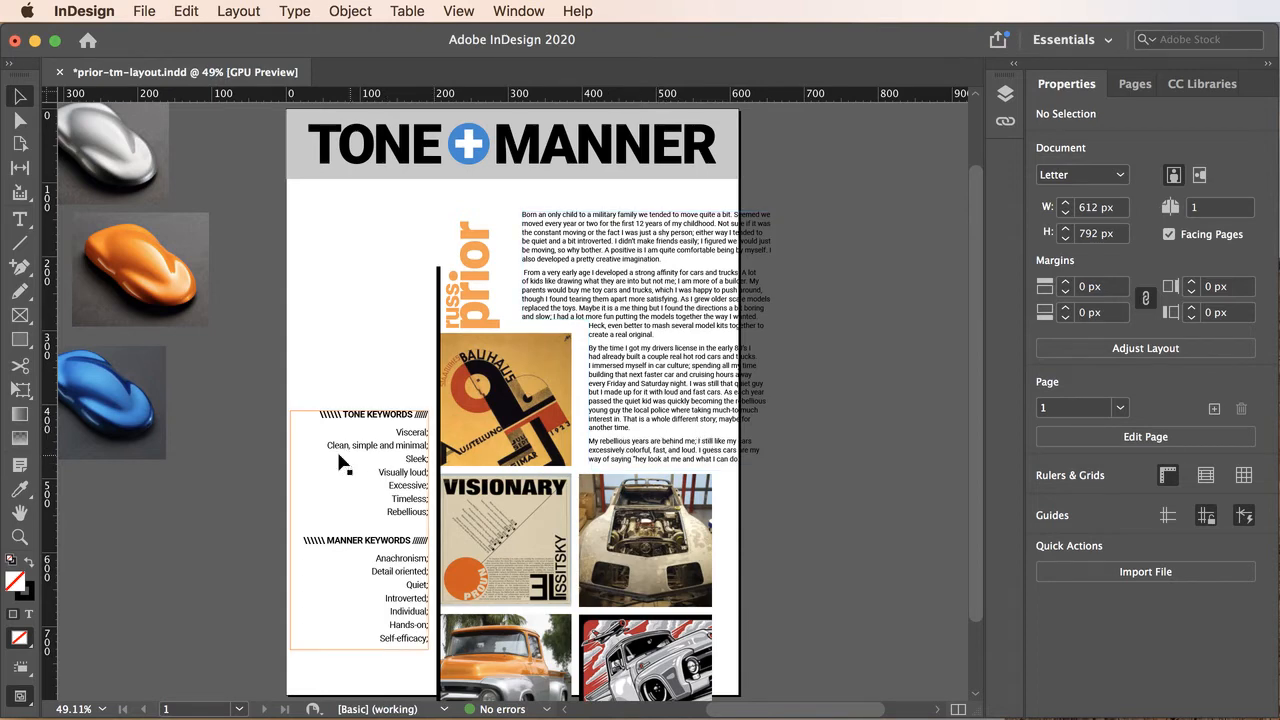
click(408, 423)
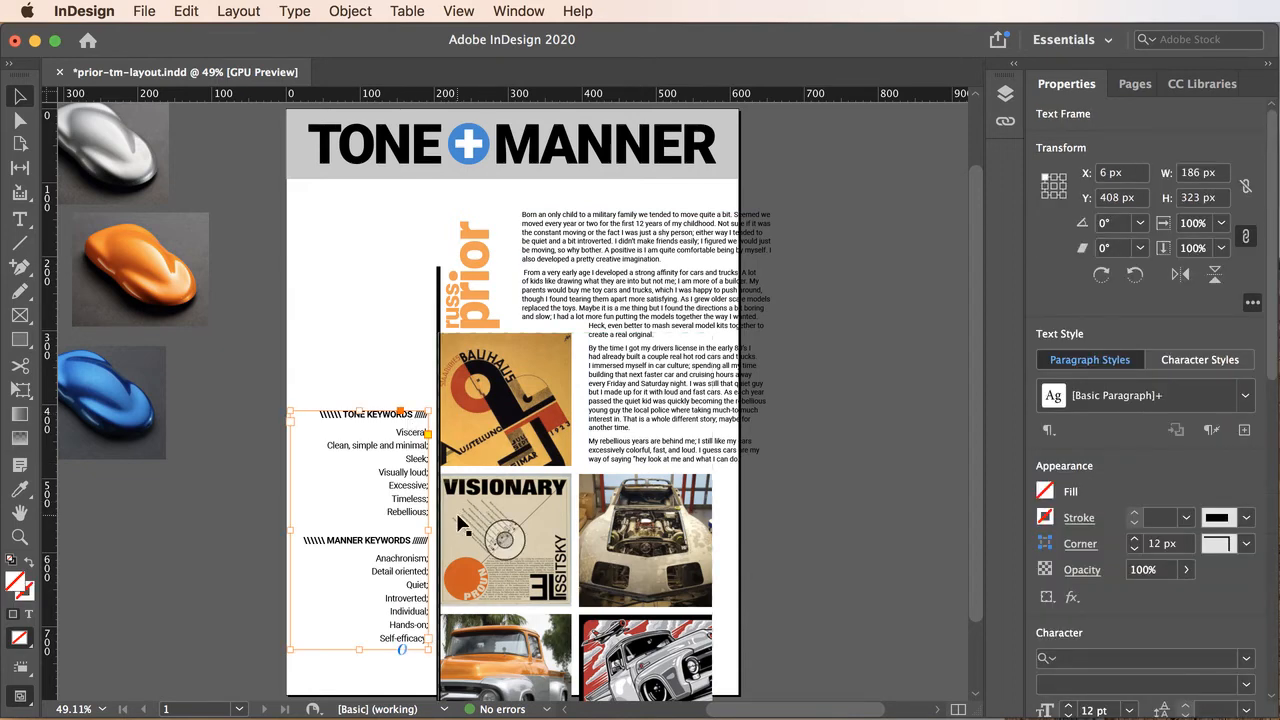
click(368, 363)
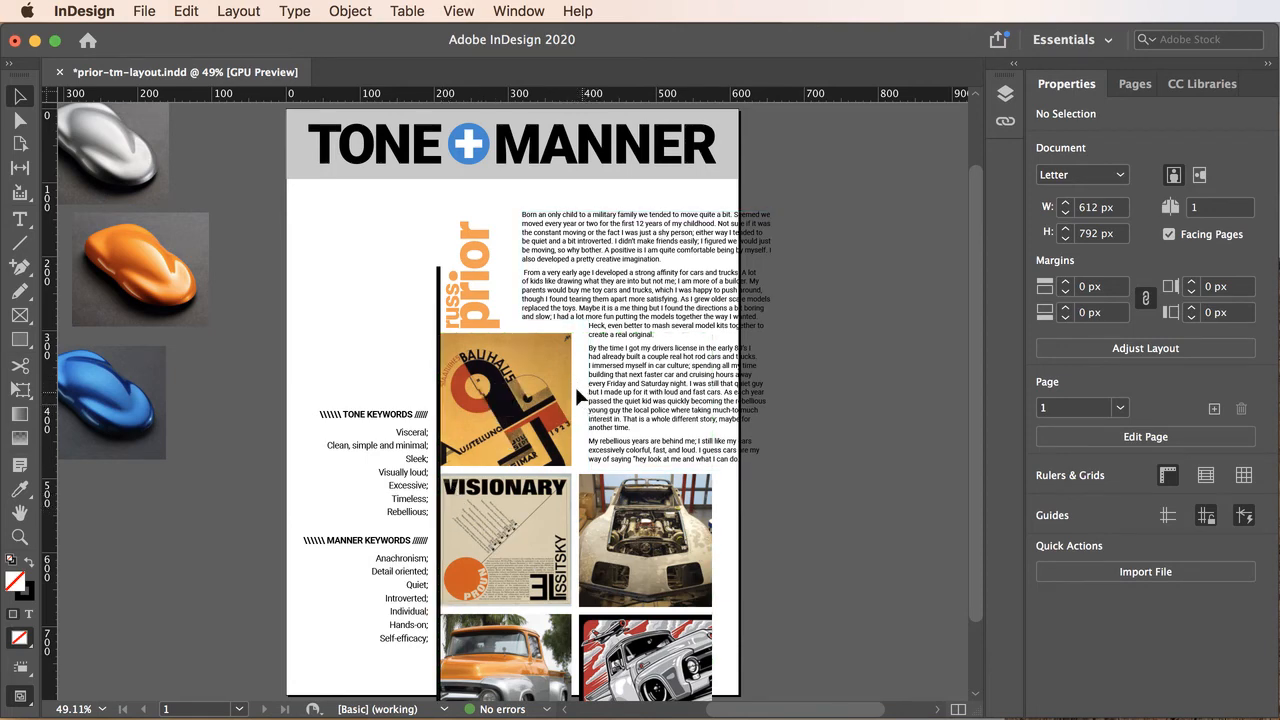
Shift the keywords text frame 10 px to the left, away from the vertical black line
click(405, 450)
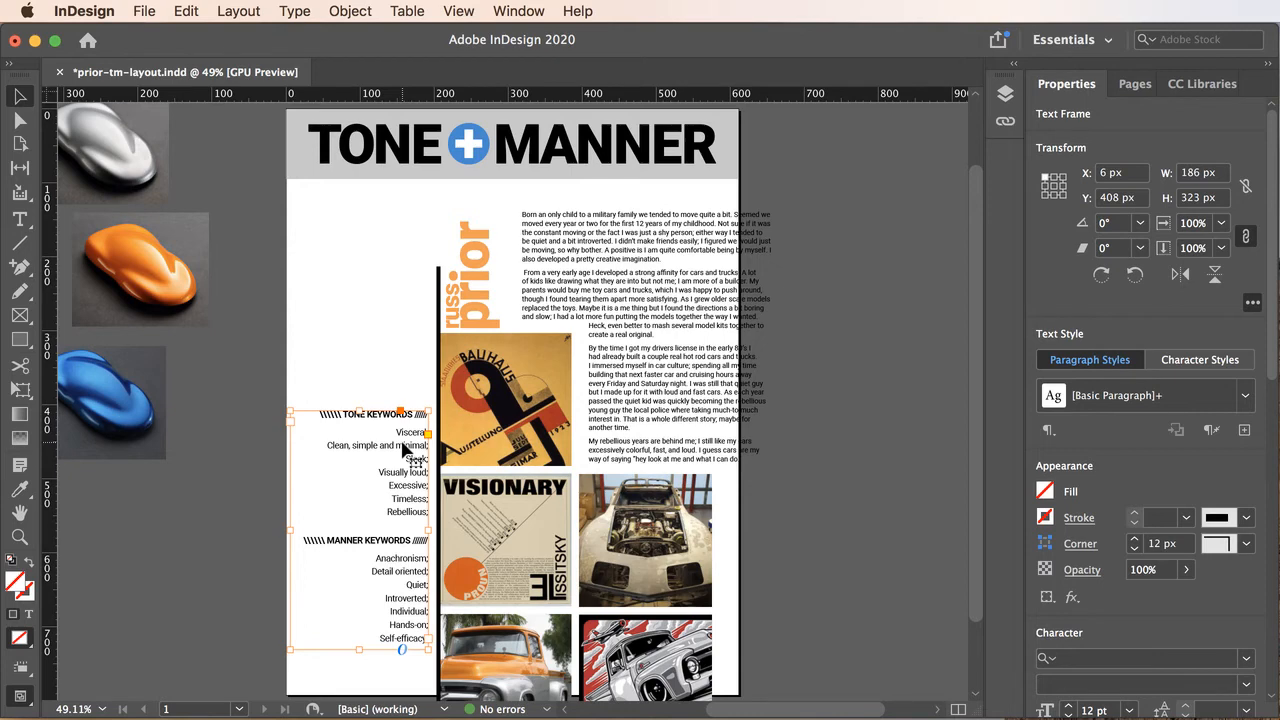
key(shift+Left)
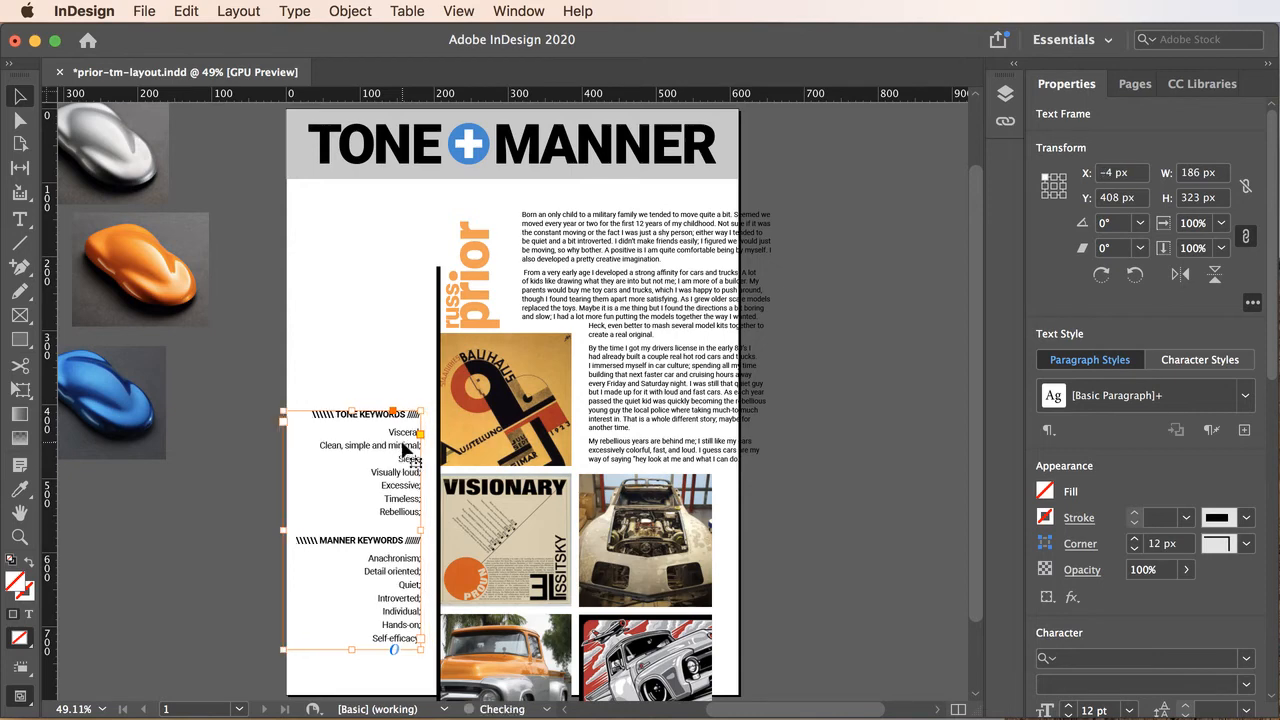
click(321, 322)
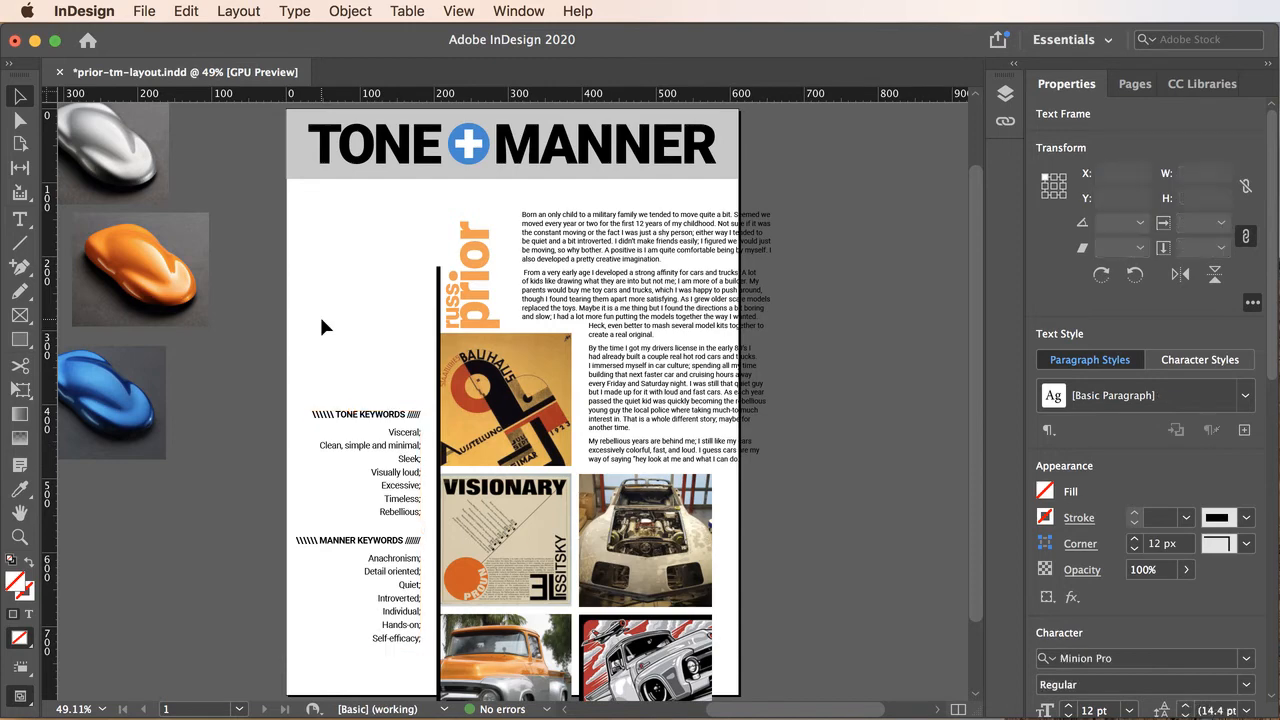
Nudge the keywords text frame 4 px to the right so its X position is 0 px
click(394, 418)
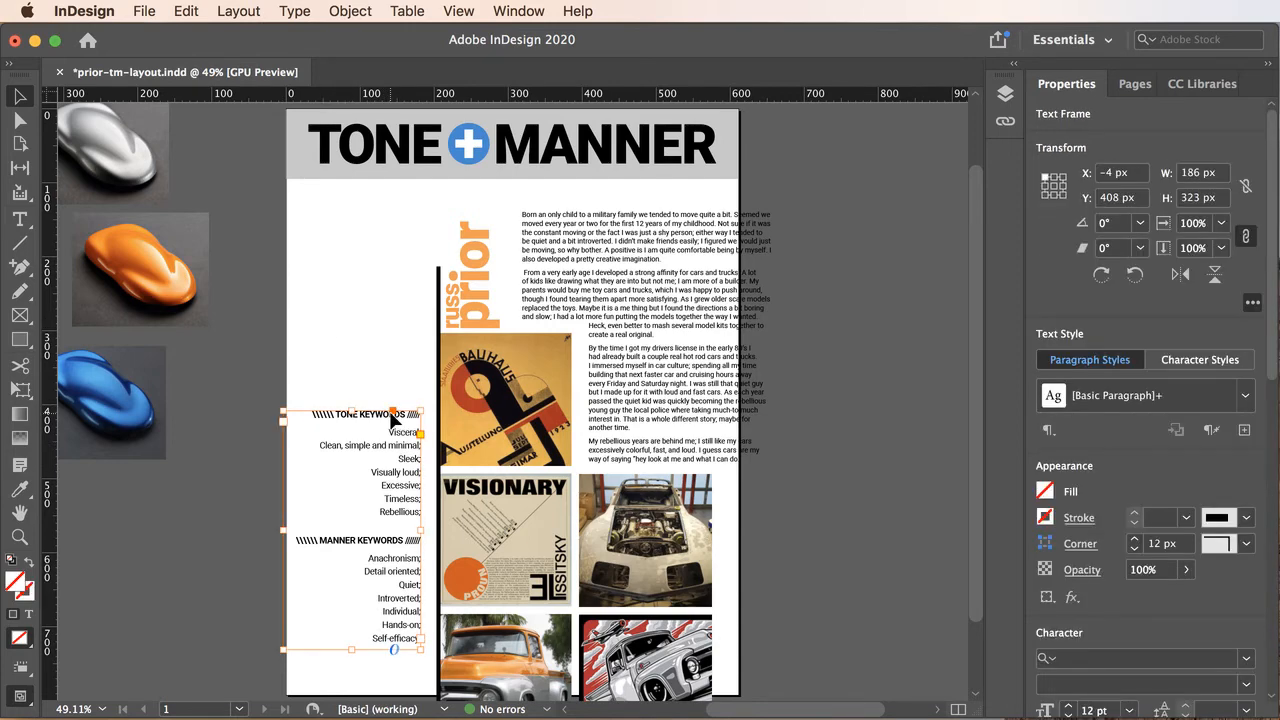
key(Right)
key(Right)
key(Right)
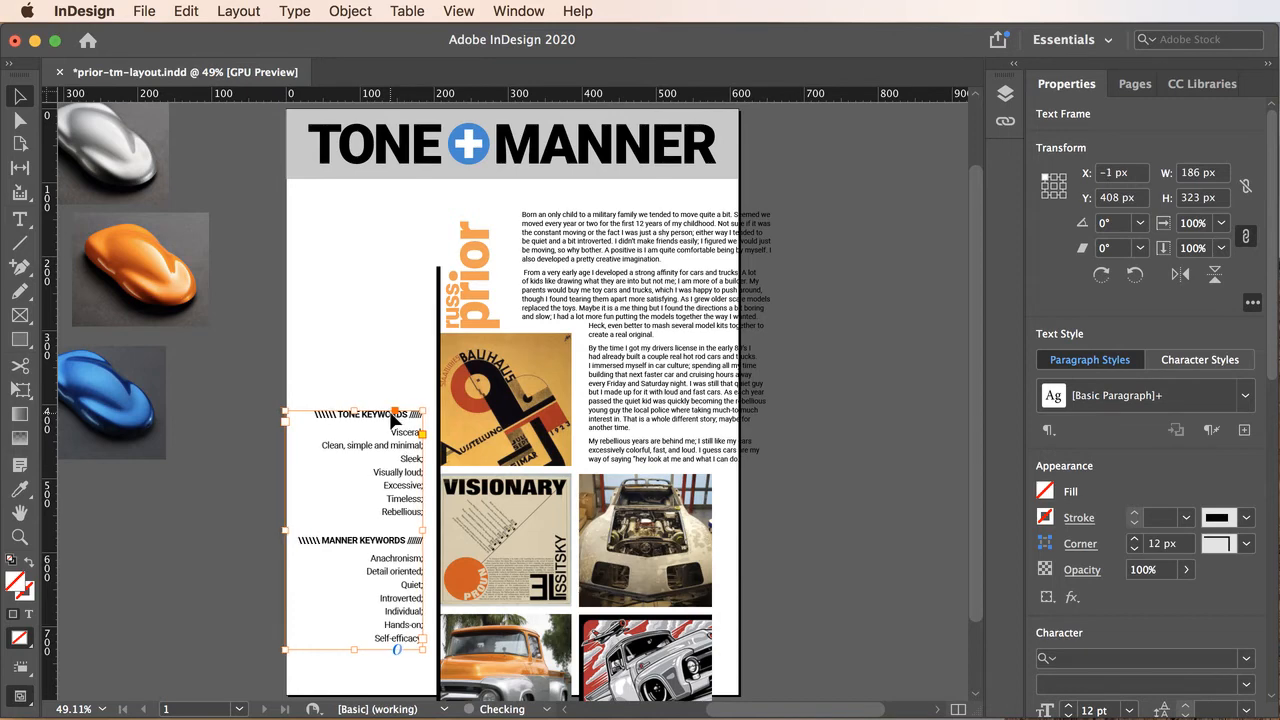
key(Right)
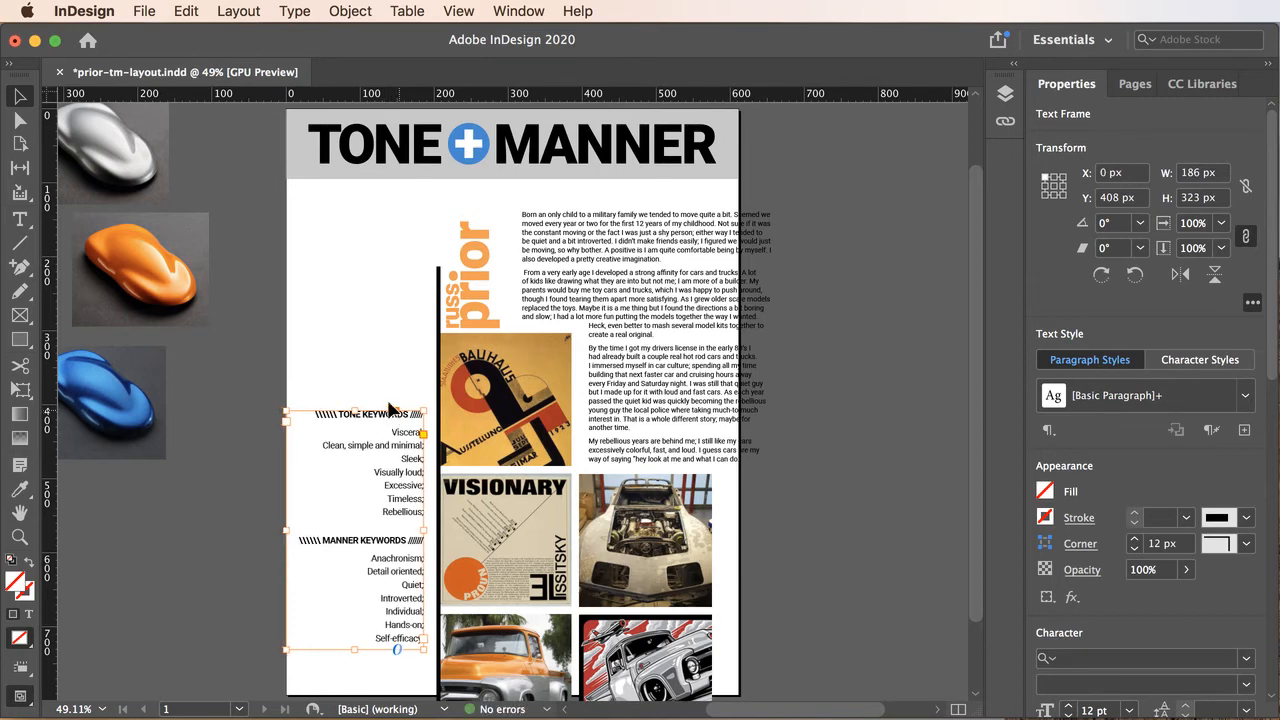
click(334, 380)
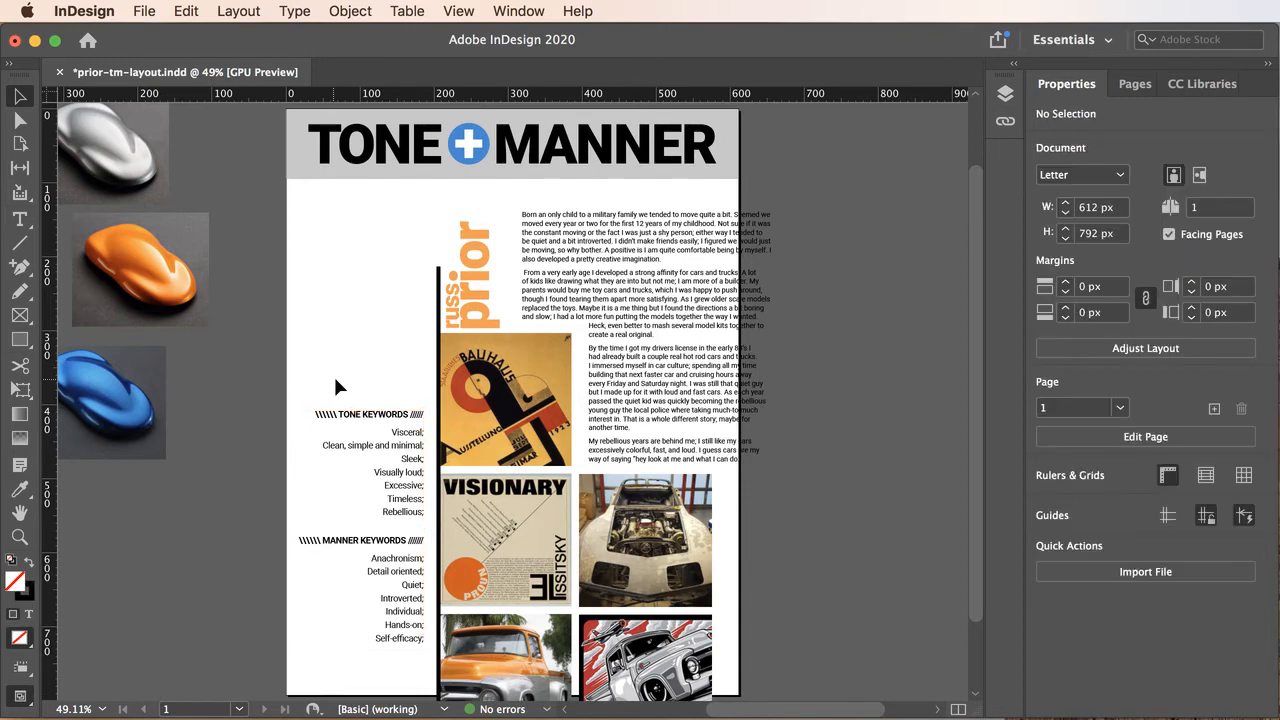
Move the keywords text frame 50 px down the page to a Y position of 458 px
click(405, 466)
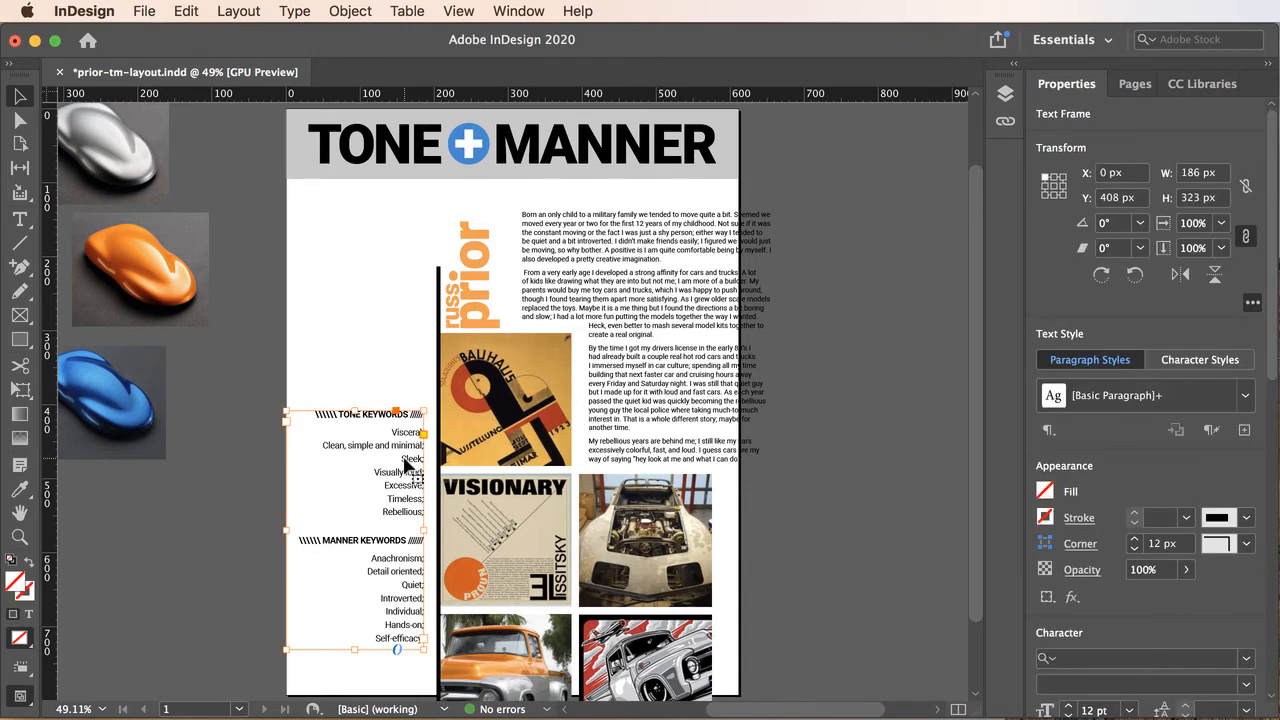
key(shift+Down)
key(shift+Down)
key(shift+Down)
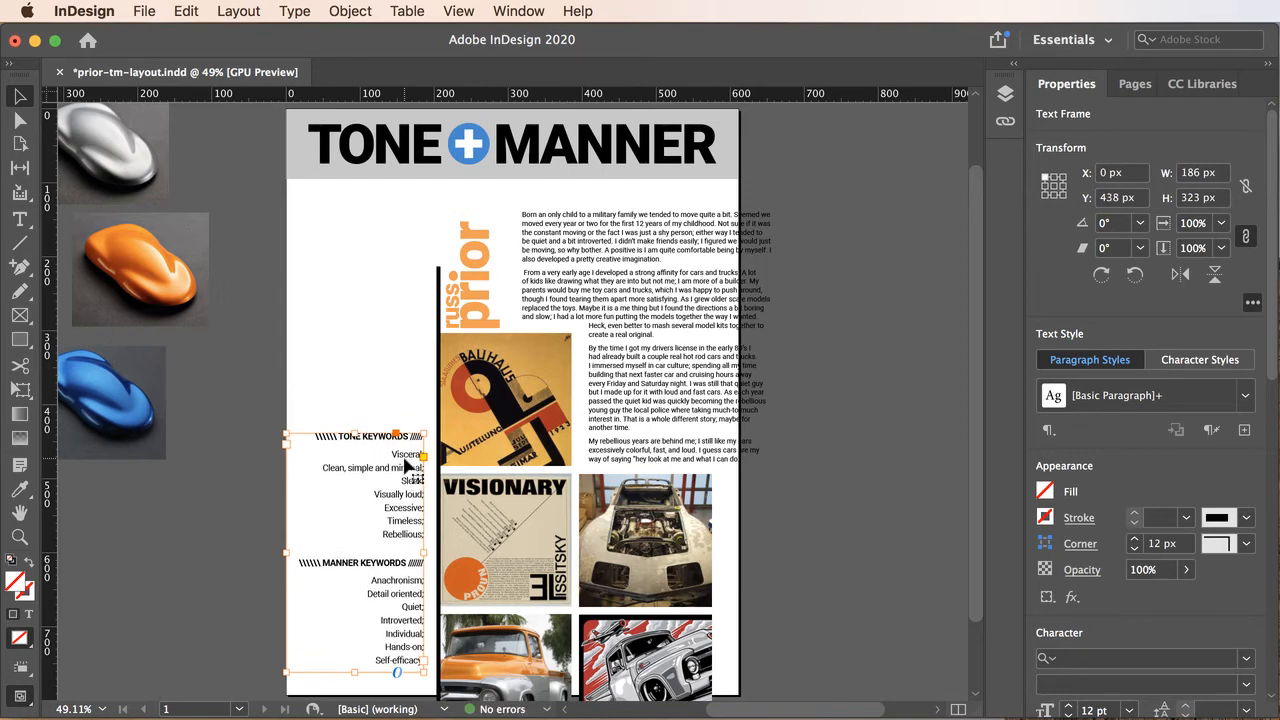
key(shift+Down)
key(shift+Down)
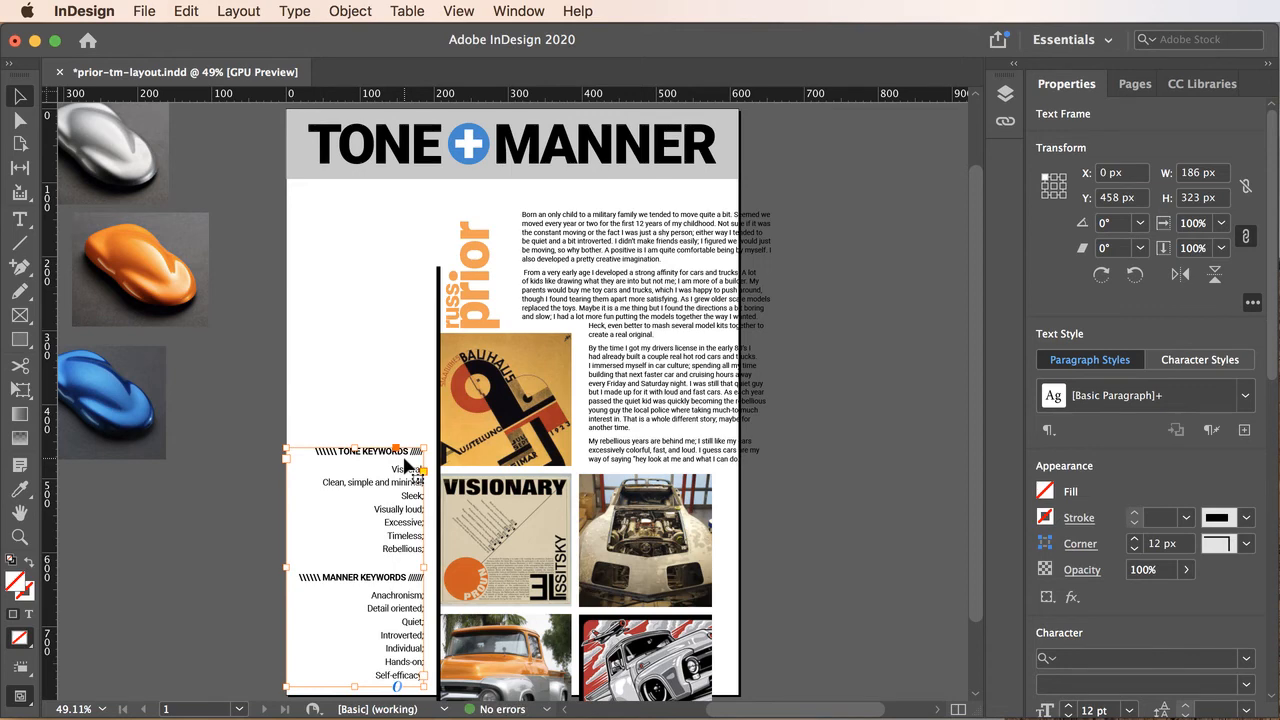
click(320, 379)
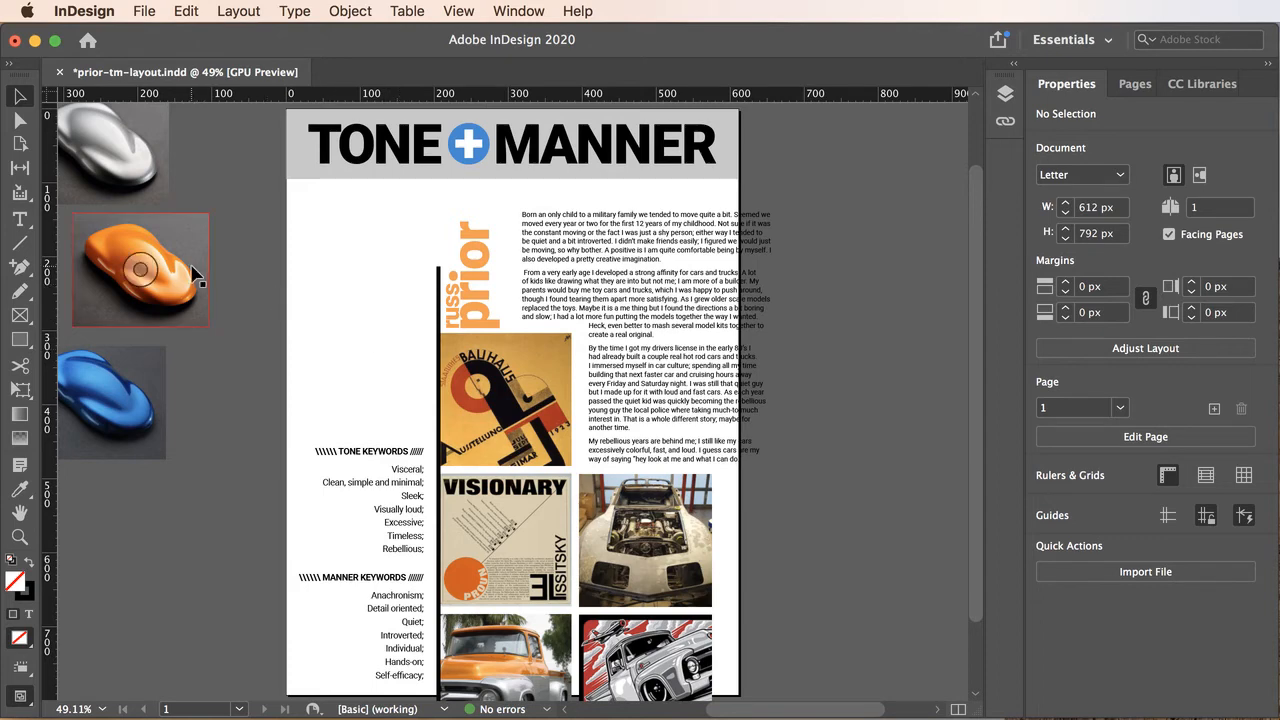
Copy the bold TONE KEYWORDS heading text, including its slashes, and deselect the frame
click(19, 218)
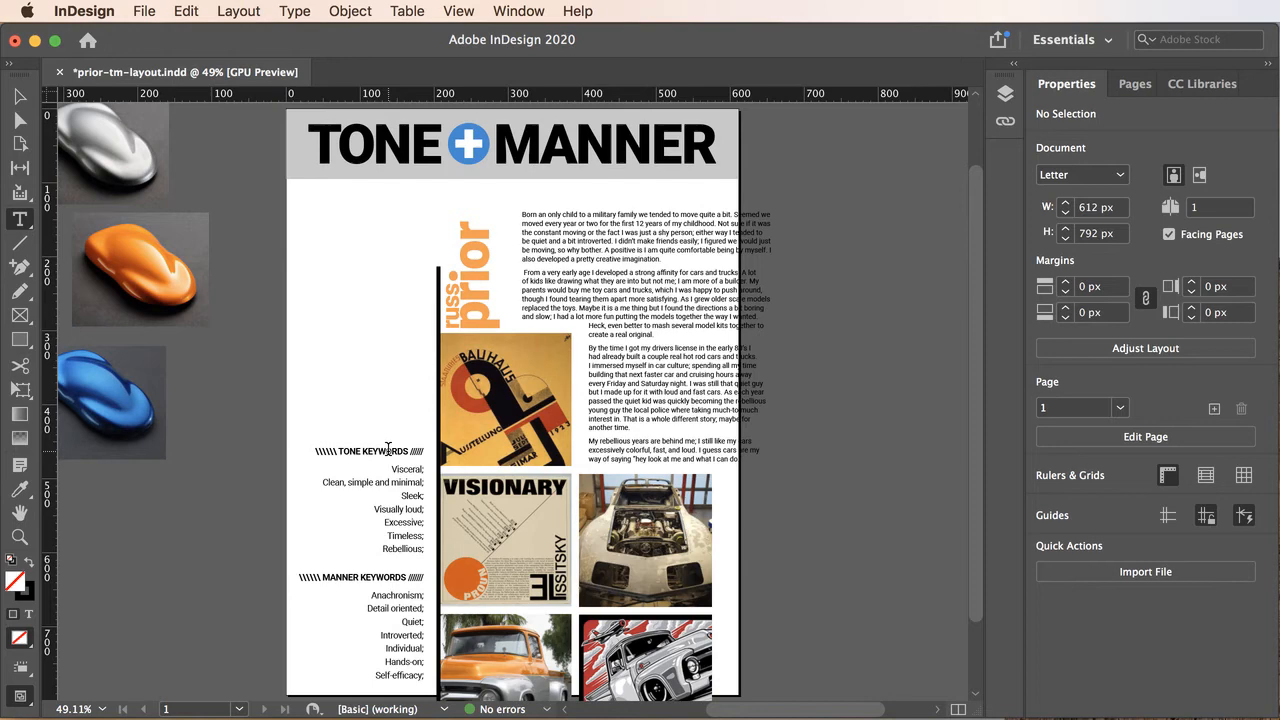
click(425, 451)
drag(425, 451, 311, 447)
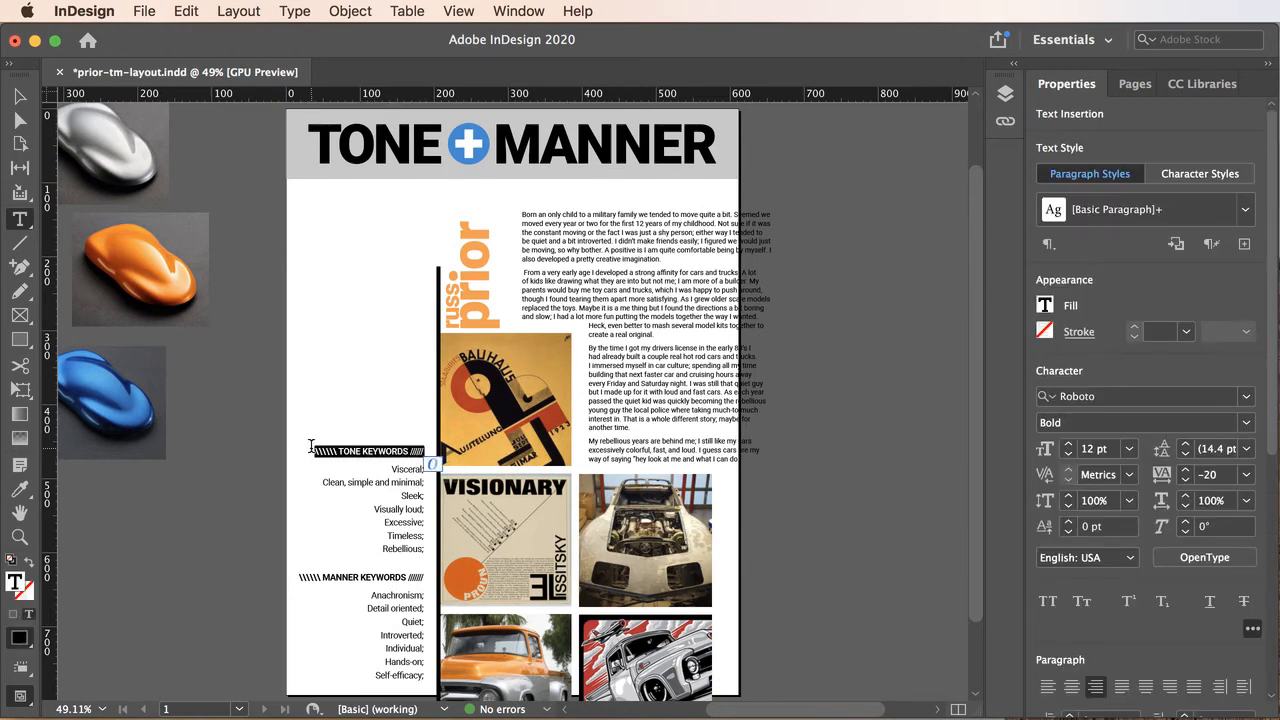
click(184, 12)
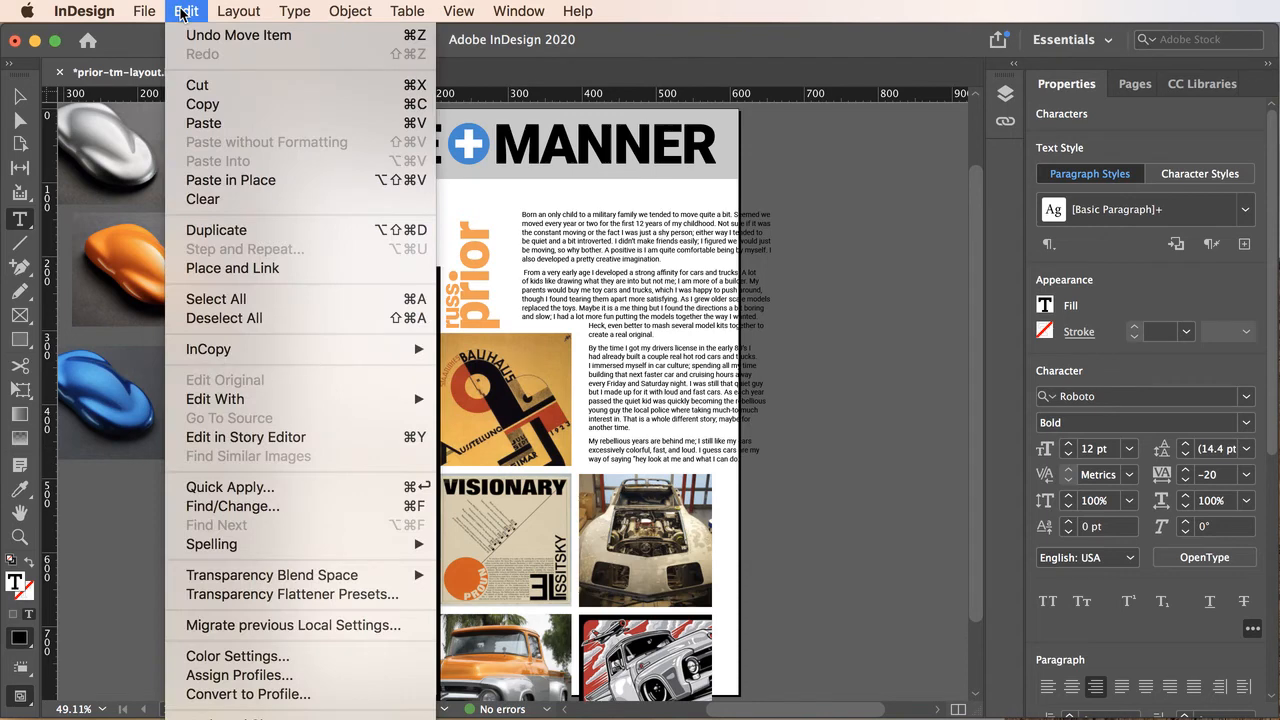
click(212, 104)
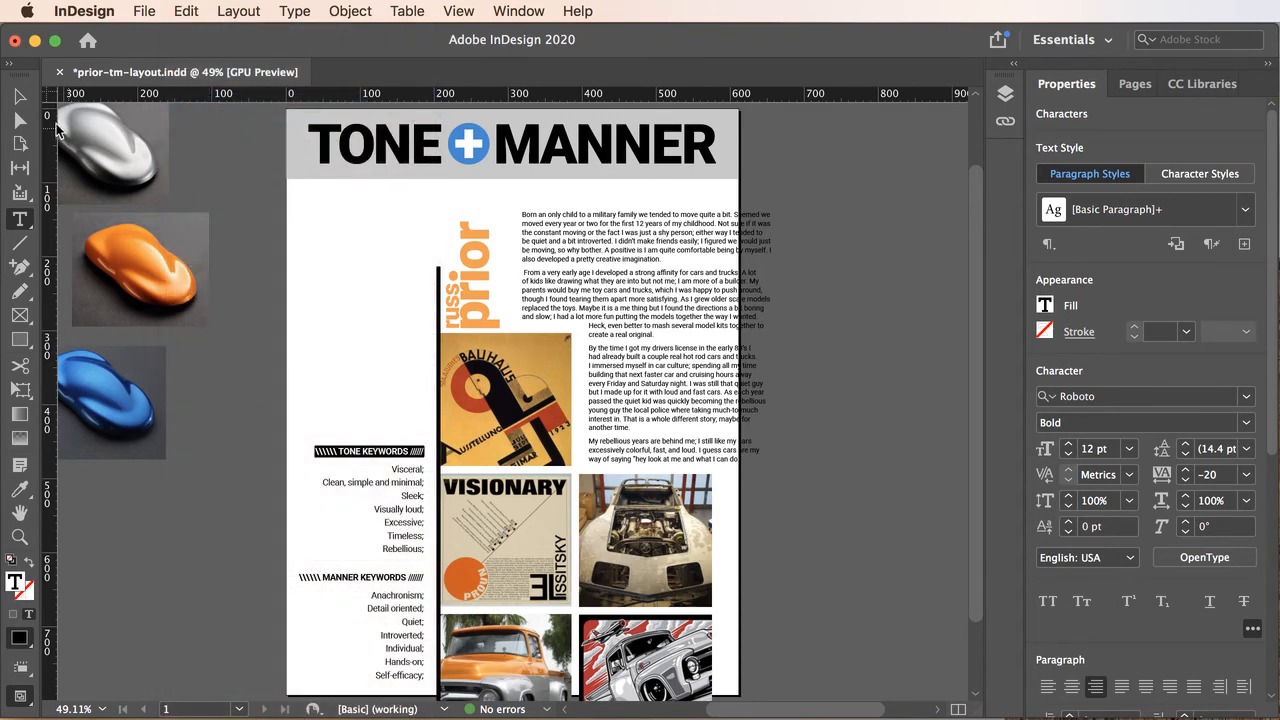
key(Escape)
click(230, 353)
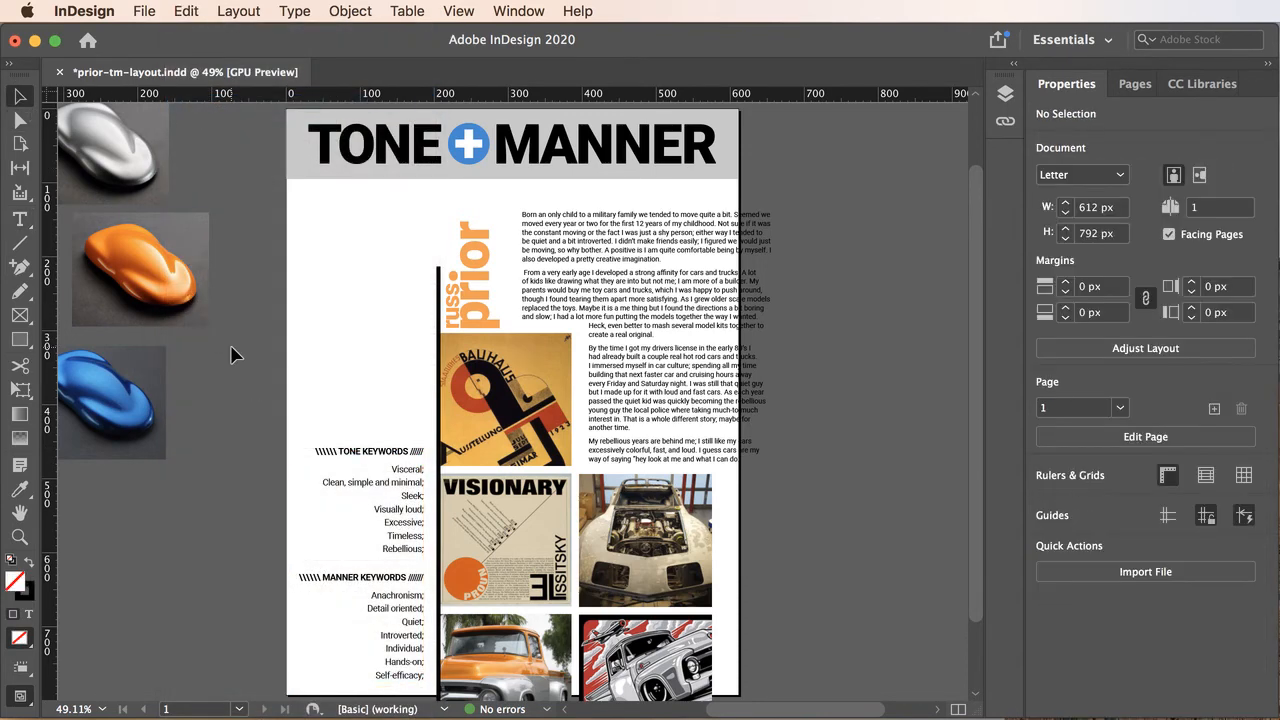
Draw a text frame about 156 by 25 px in the space above the TONE KEYWORDS heading and paste the copied heading into it
click(400, 440)
click(518, 360)
click(526, 426)
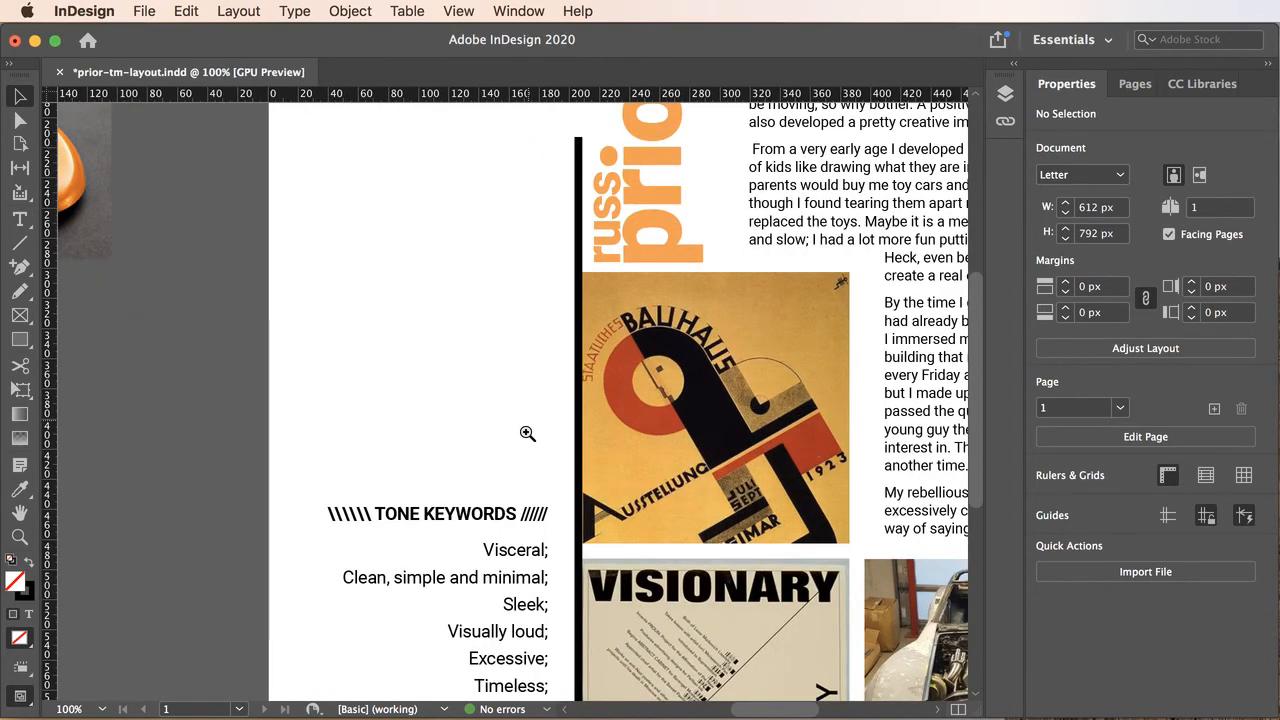
click(528, 436)
drag(602, 433, 631, 419)
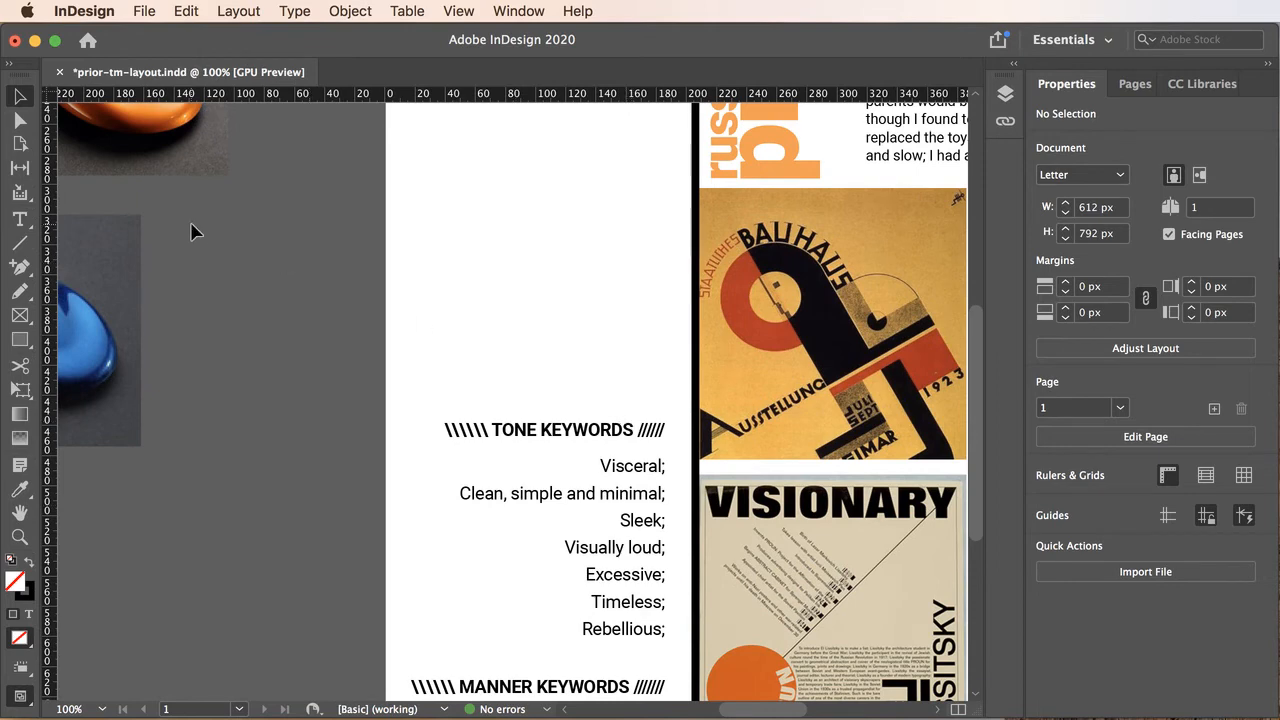
click(19, 220)
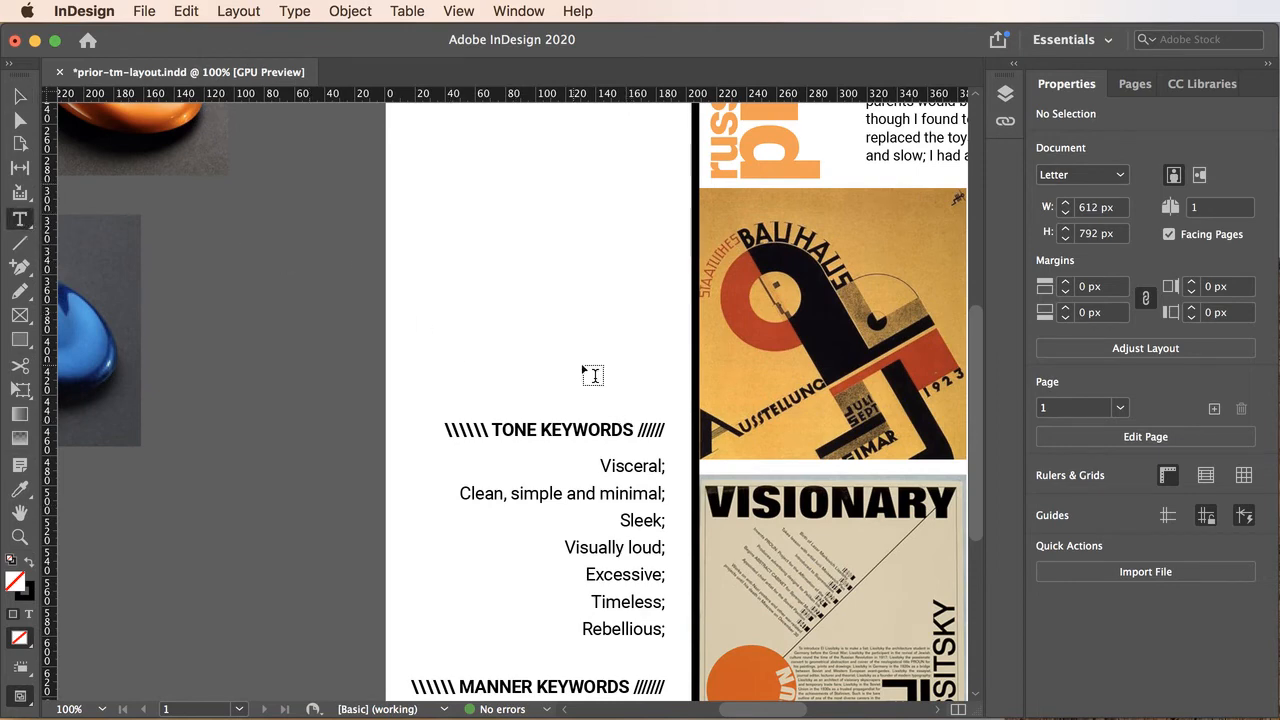
drag(440, 319, 674, 354)
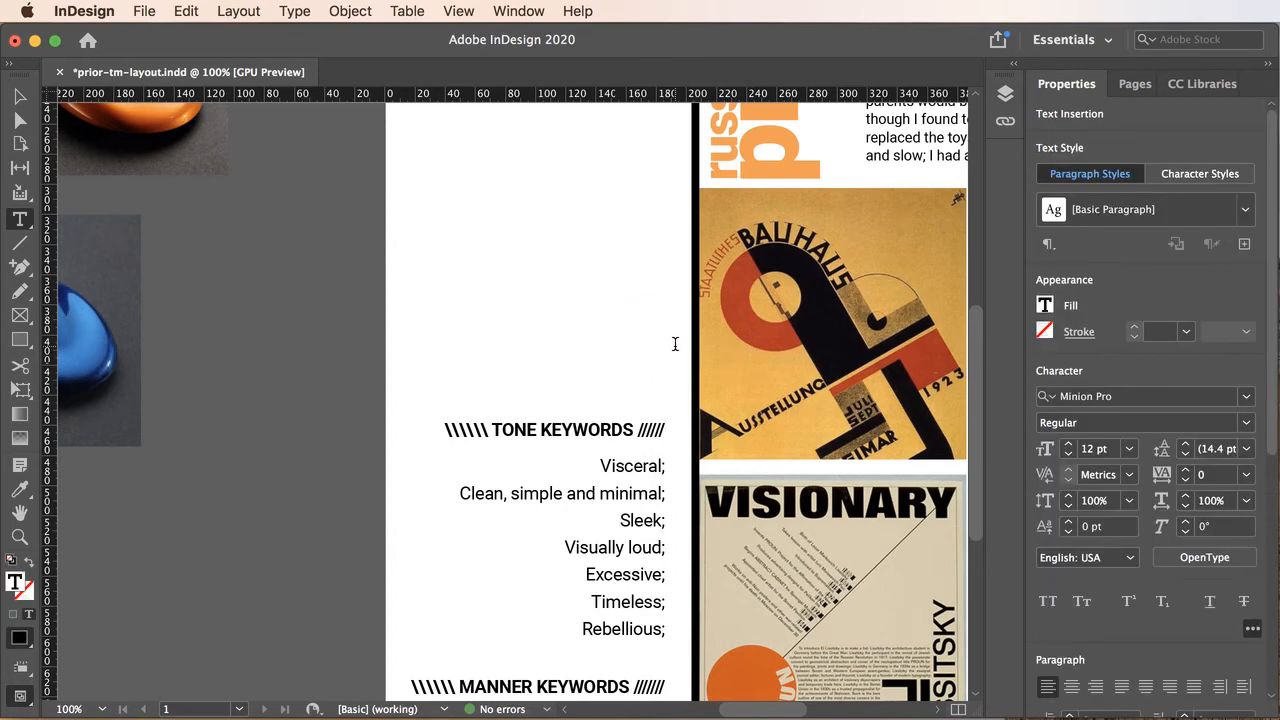
key(super+v)
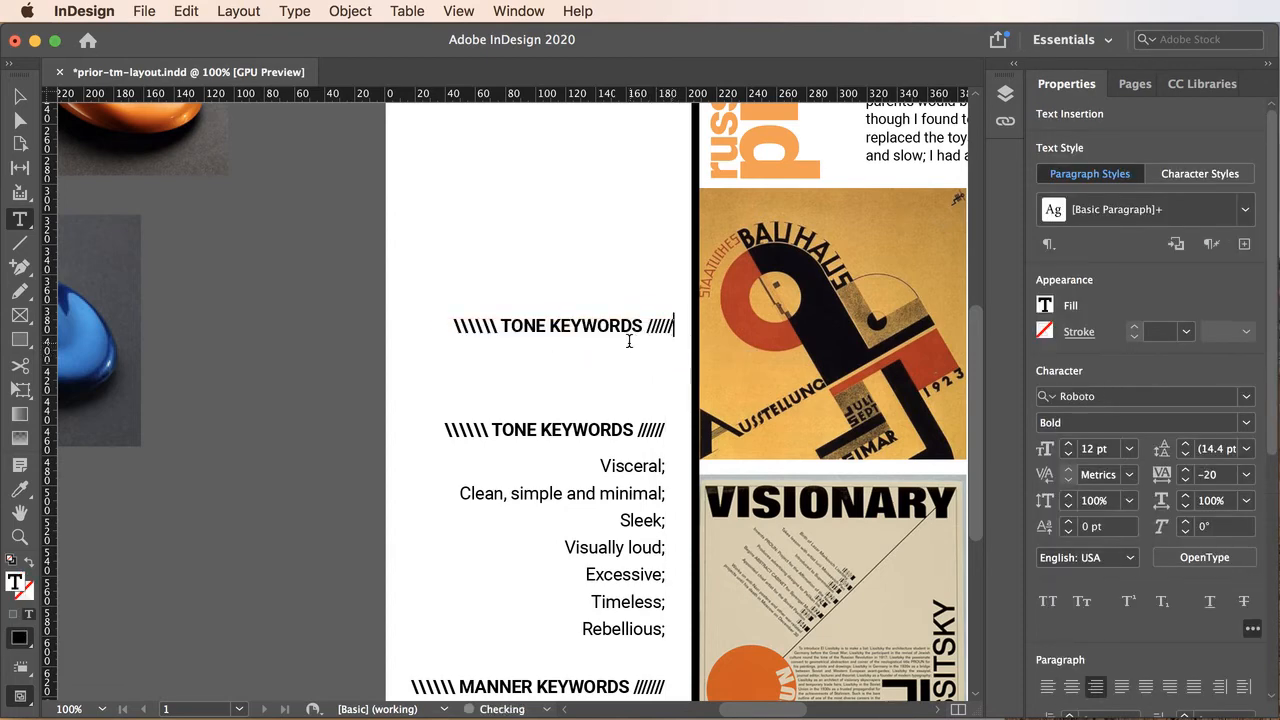
Replace the words TONE KEYWORDS in the pasted heading with MY COLORS, keeping the slashes on both sides
drag(641, 327, 506, 324)
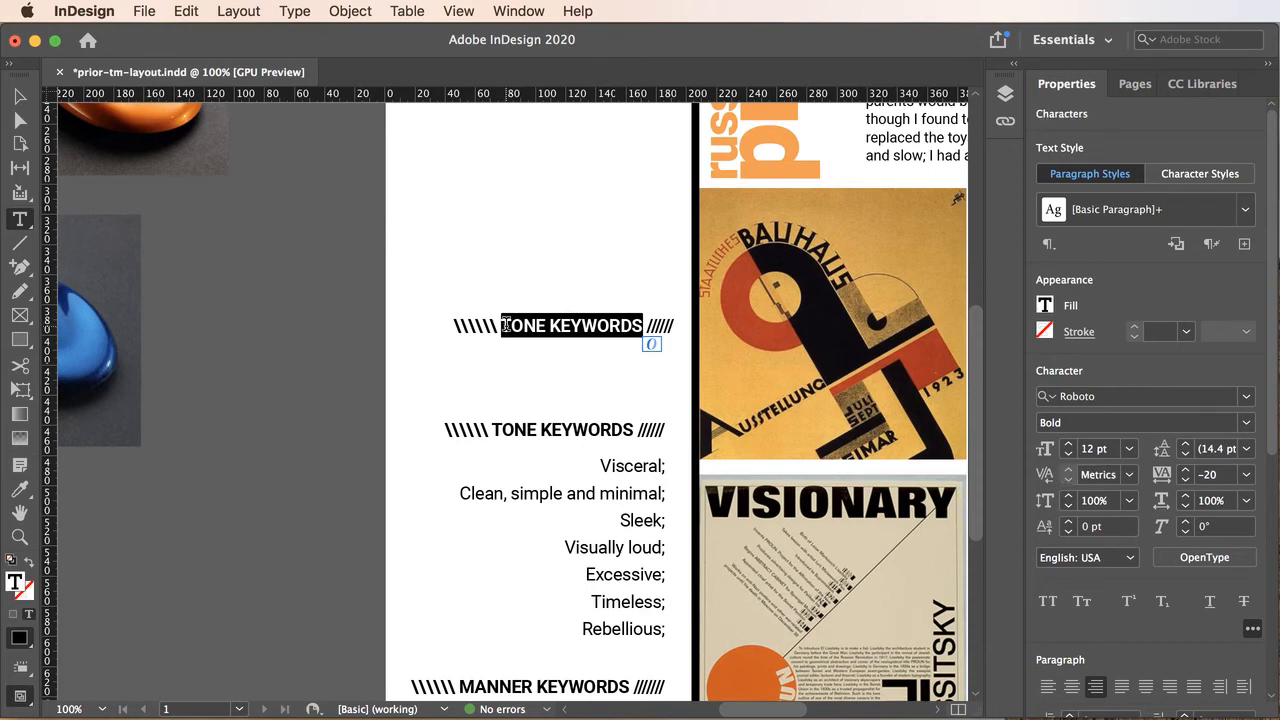
text(My)
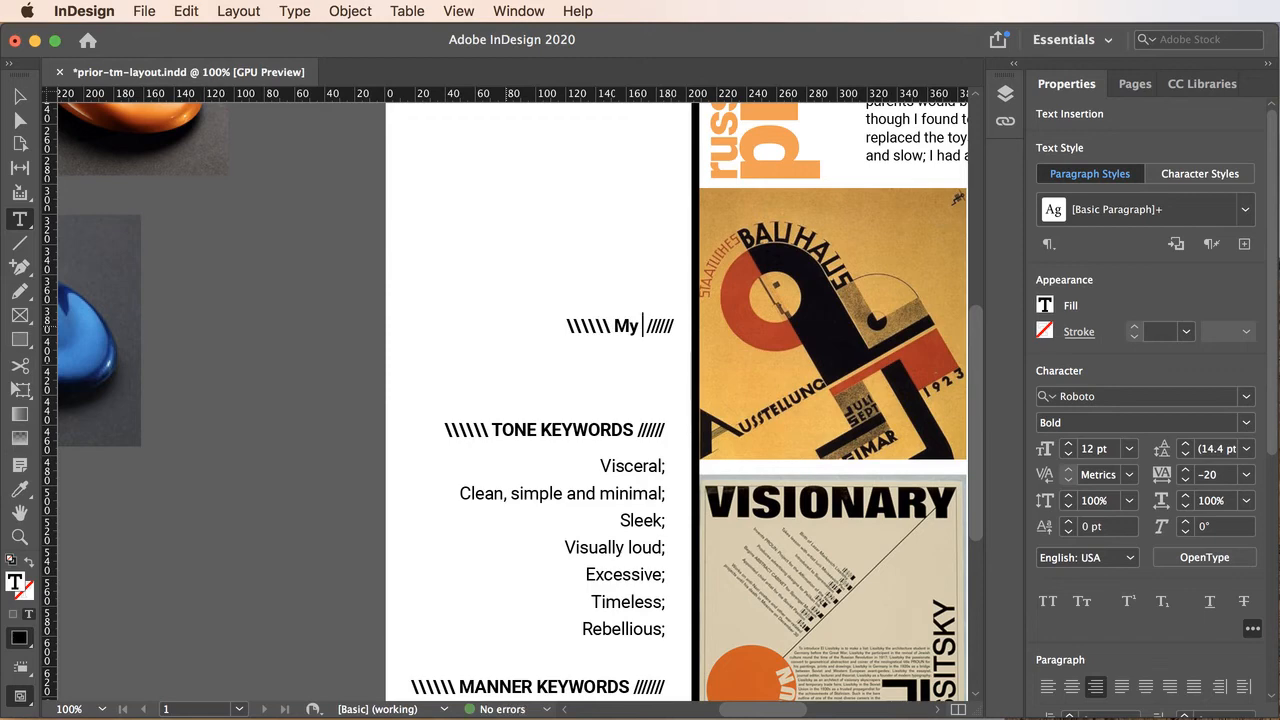
key(BackSpace)
key(BackSpace)
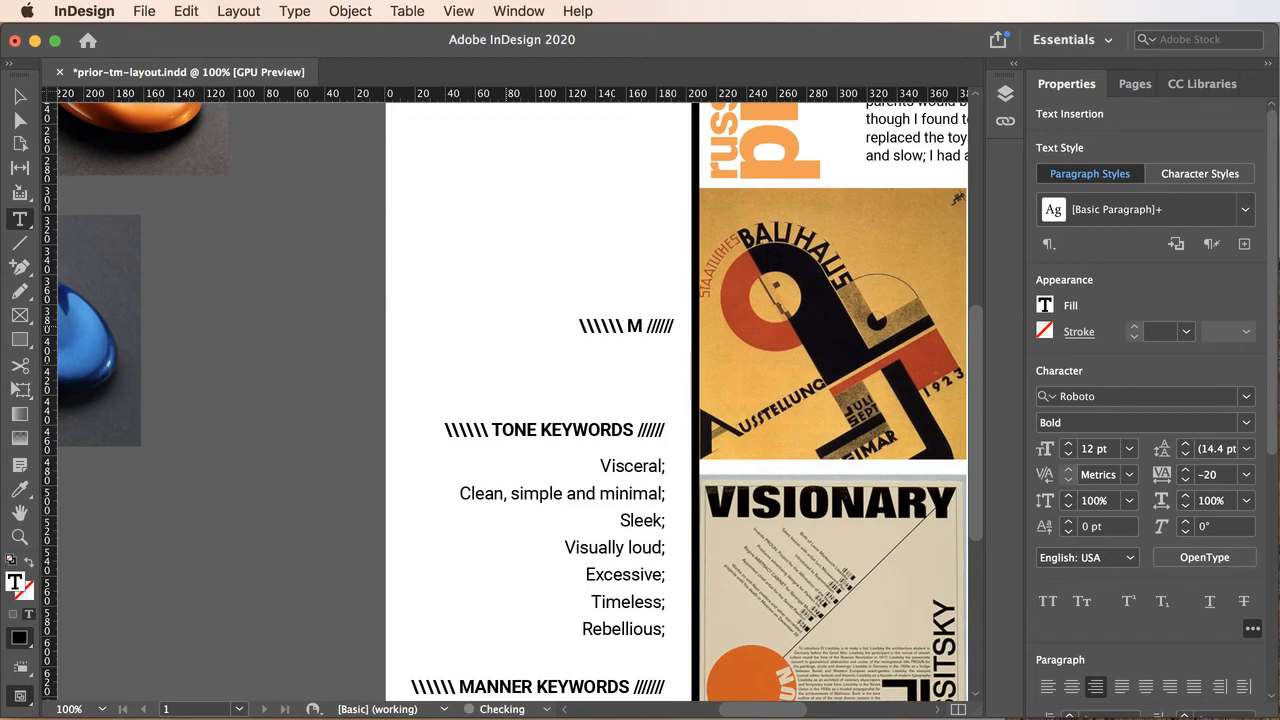
text(Y COL)
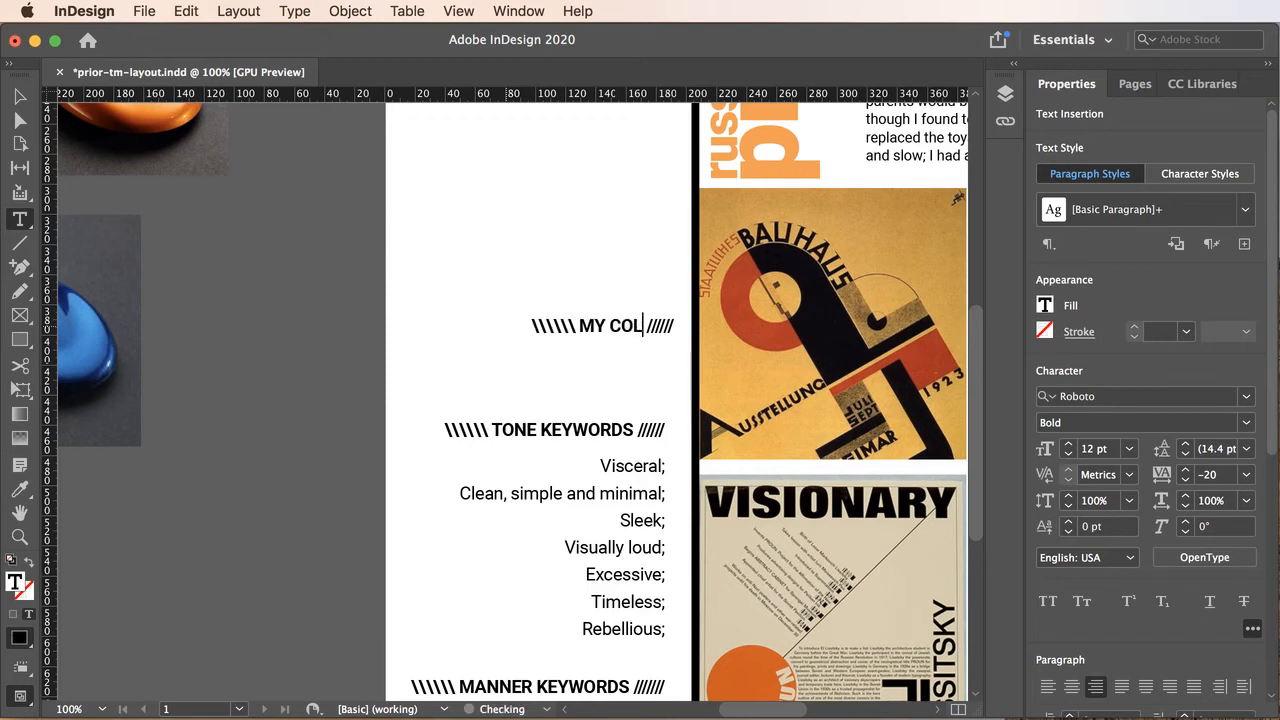
text(ORS)
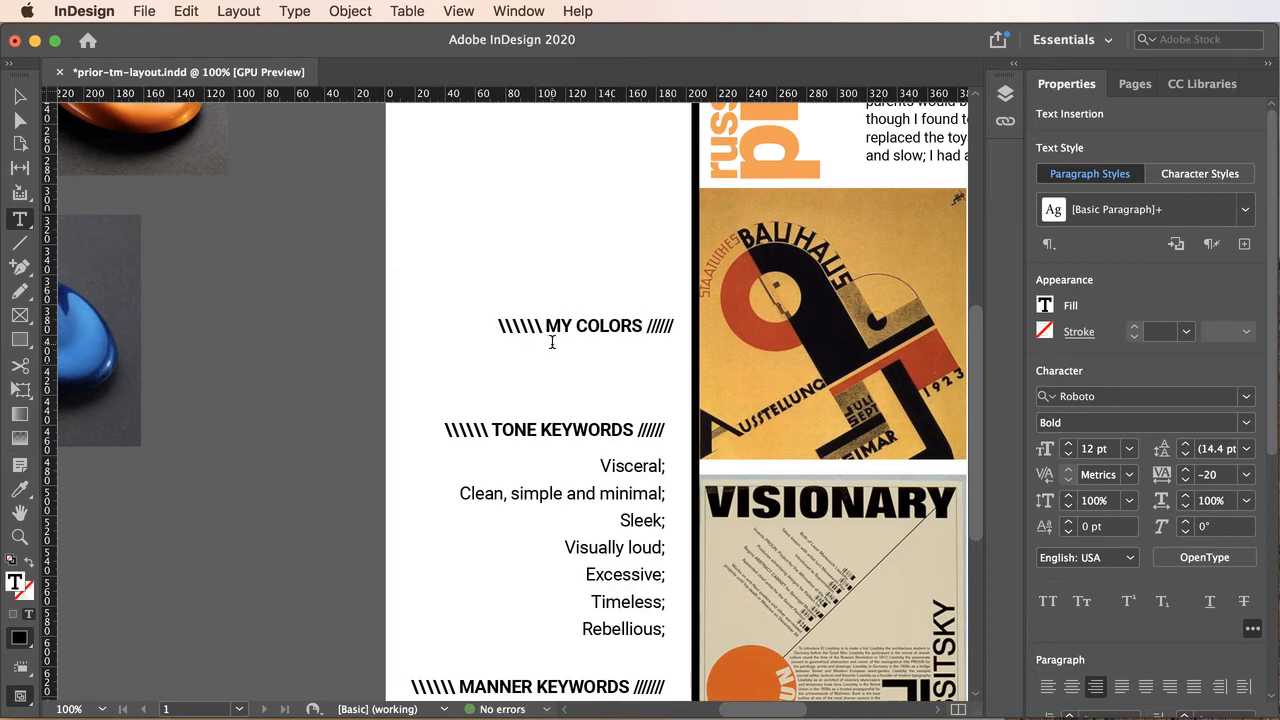
Show the guides and nudge the MY COLORS frame left to an X position of 30 px, aligning it with the keyword text's right edge
click(19, 98)
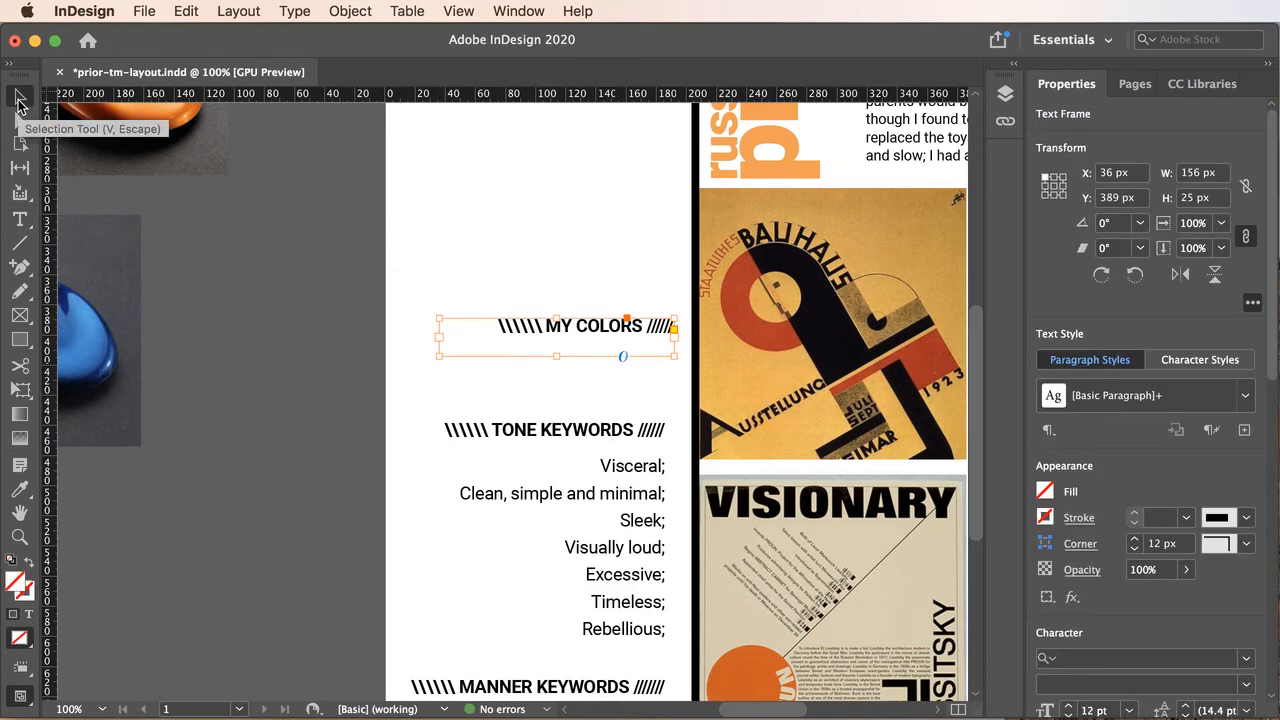
drag(51, 487, 667, 490)
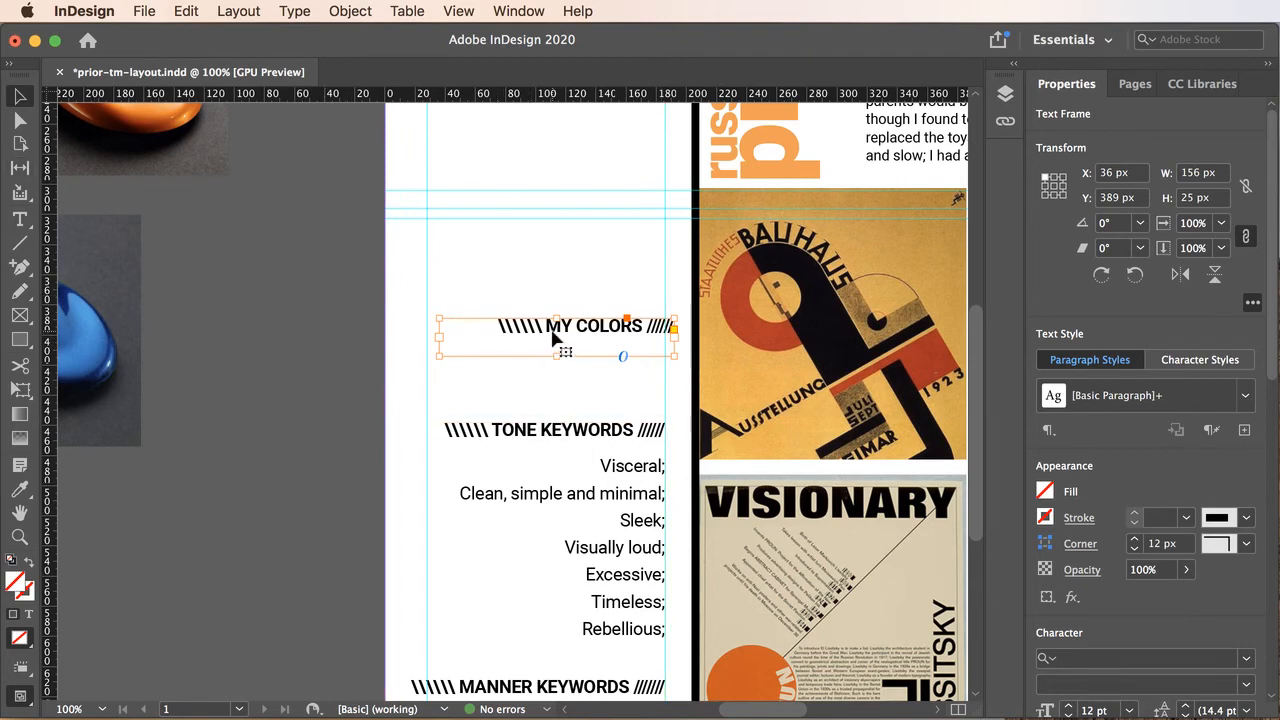
key(Left)
key(Left)
key(Left)
key(Left)
key(Left)
key(Left)
key(Left)
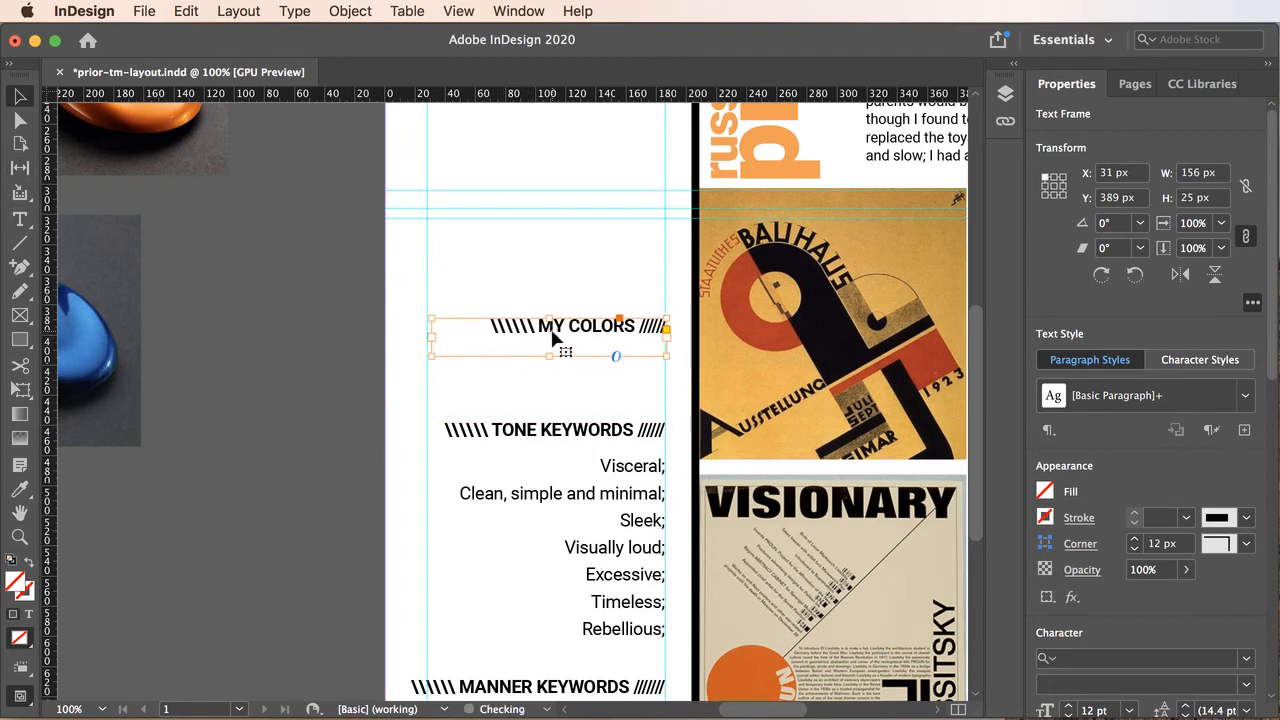
key(Right)
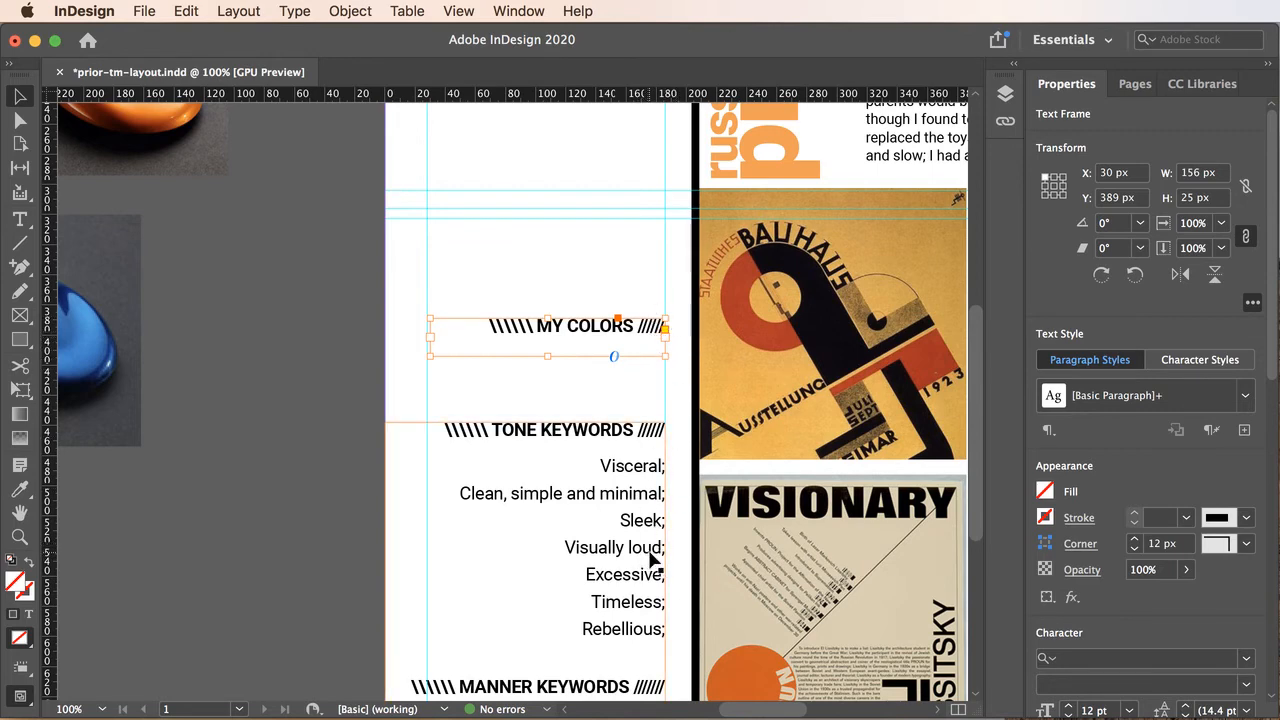
Move the MY COLORS frame 100 px up the page to a Y position of 289 px and deselect it
key(shift+Up)
key(shift+Up)
key(shift+Up)
key(shift+Up)
key(shift+Up)
key(shift+Up)
key(shift+Up)
key(shift+Up)
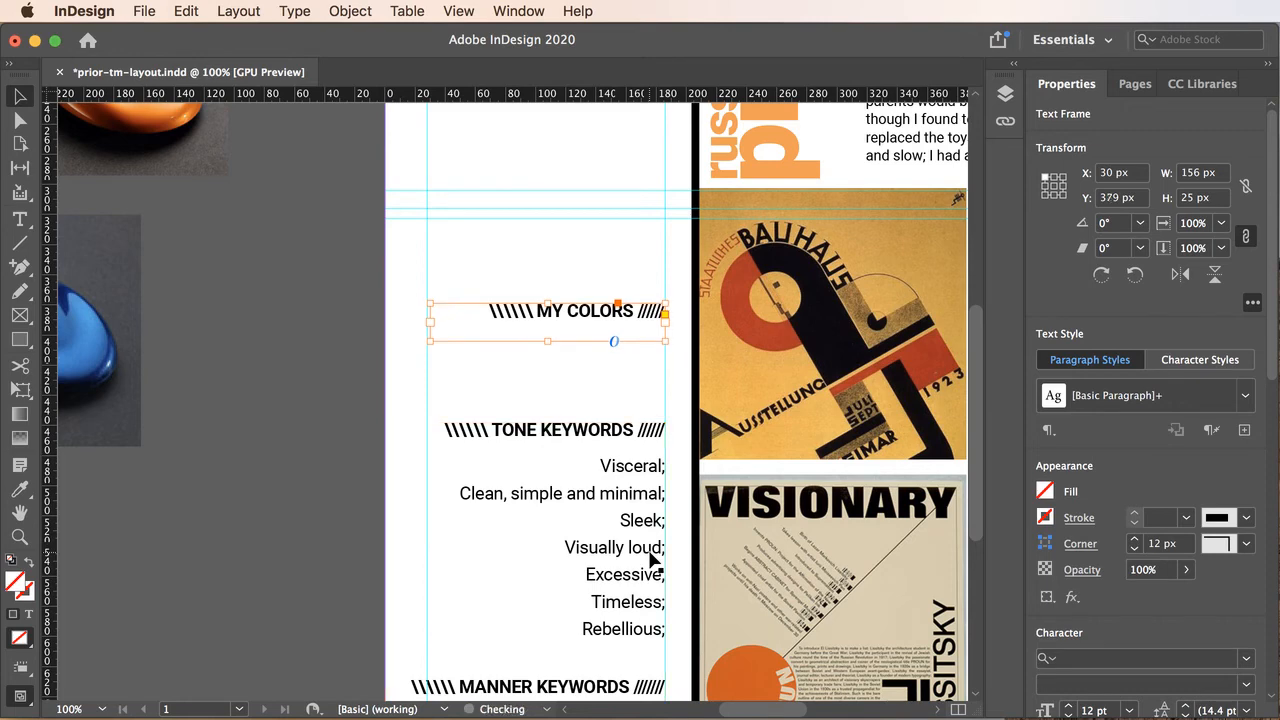
key(shift+Up)
key(shift+Up)
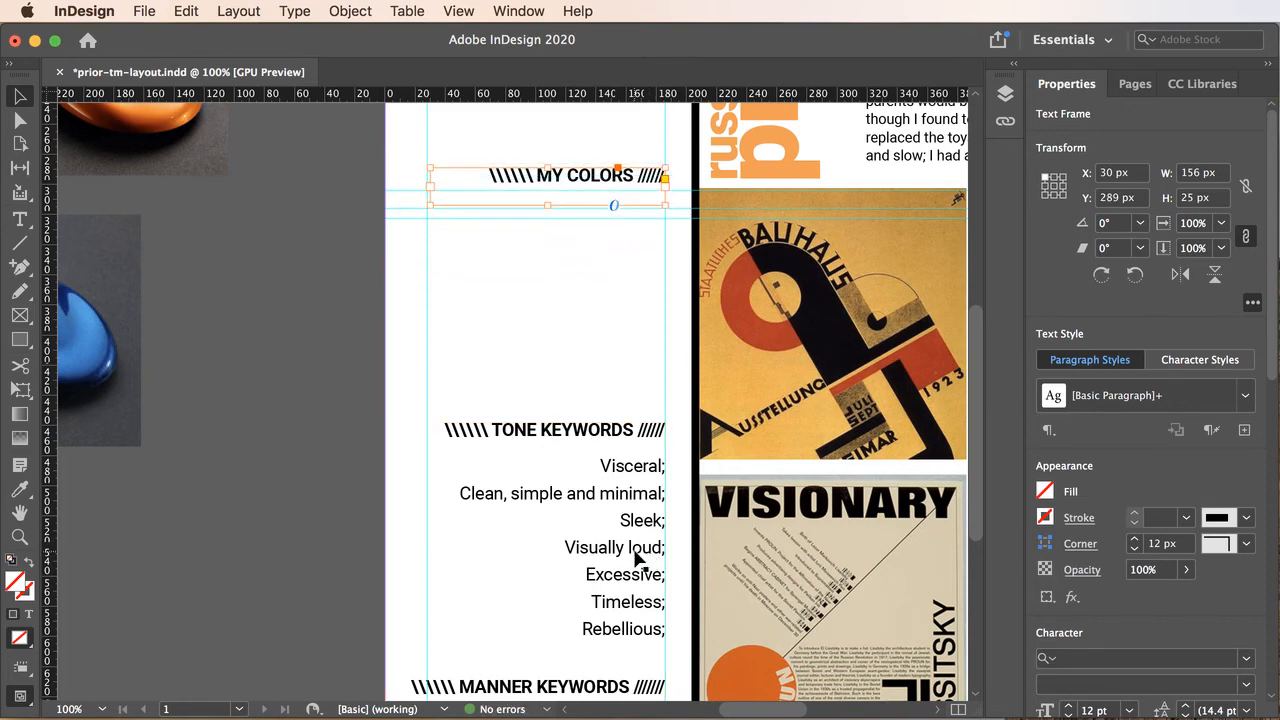
click(240, 330)
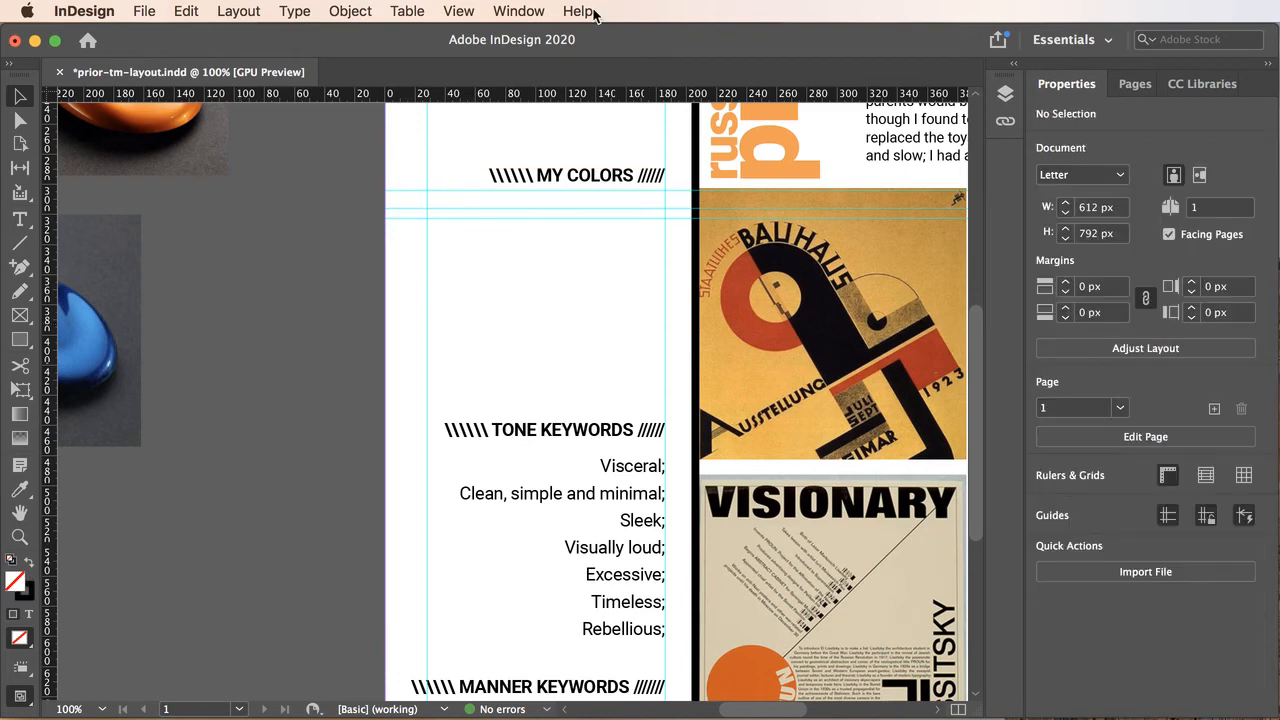
Hide the guides and save the layout document
click(460, 12)
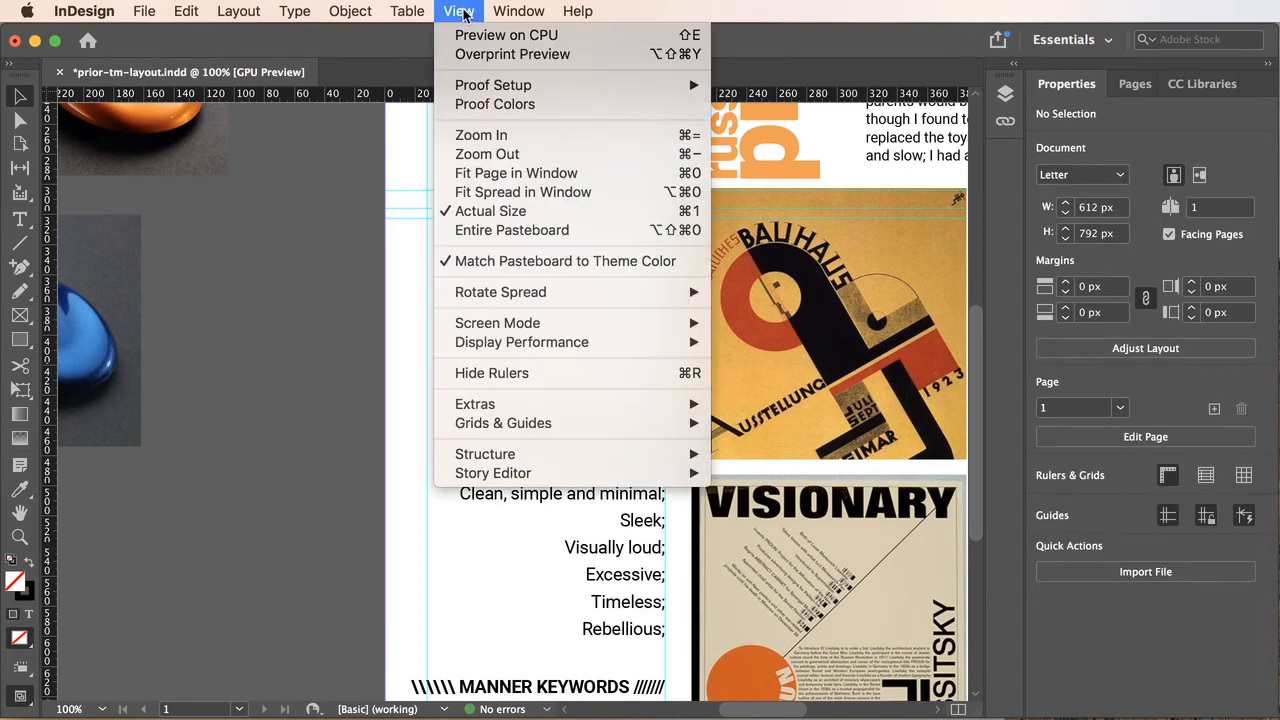
mouse_move(525, 421)
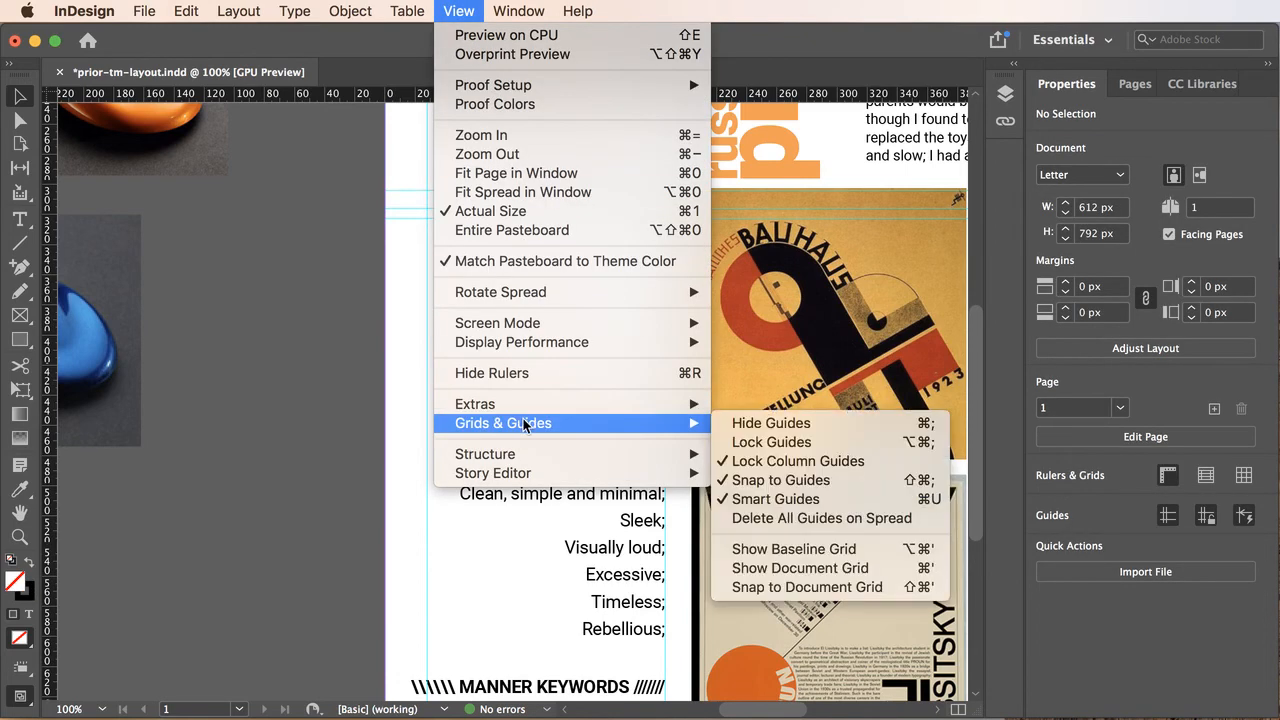
click(775, 426)
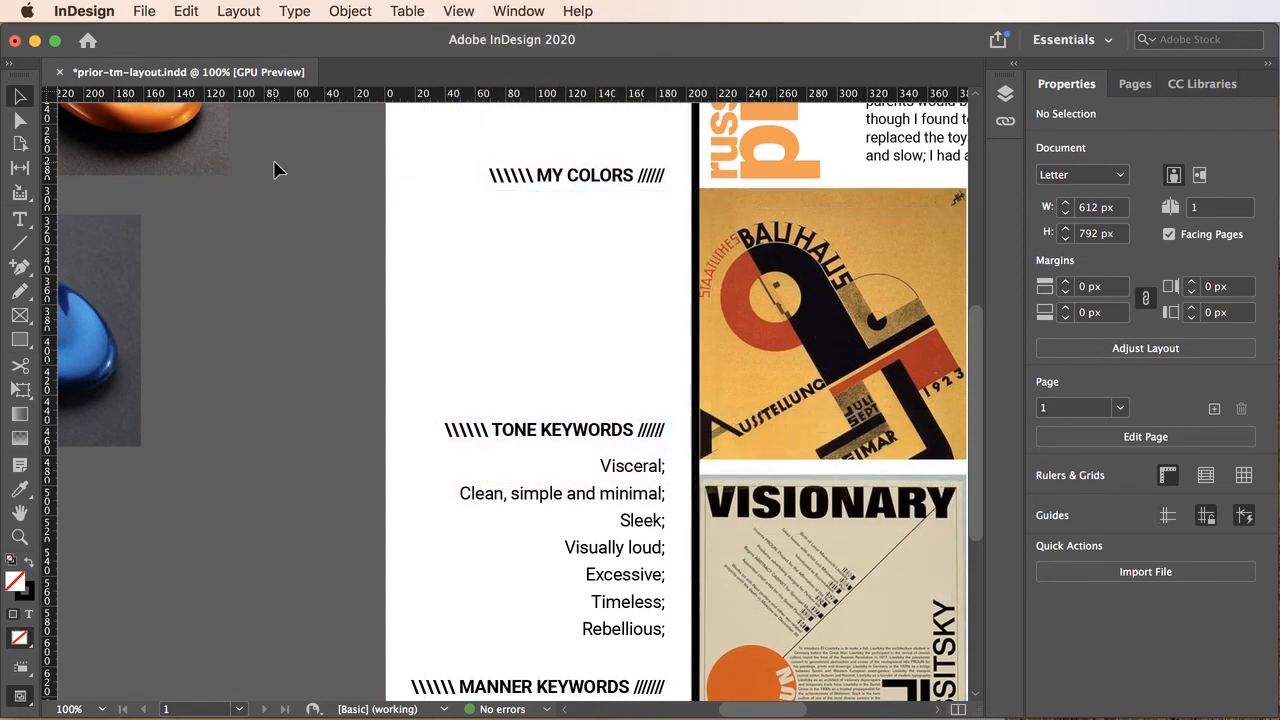
click(145, 11)
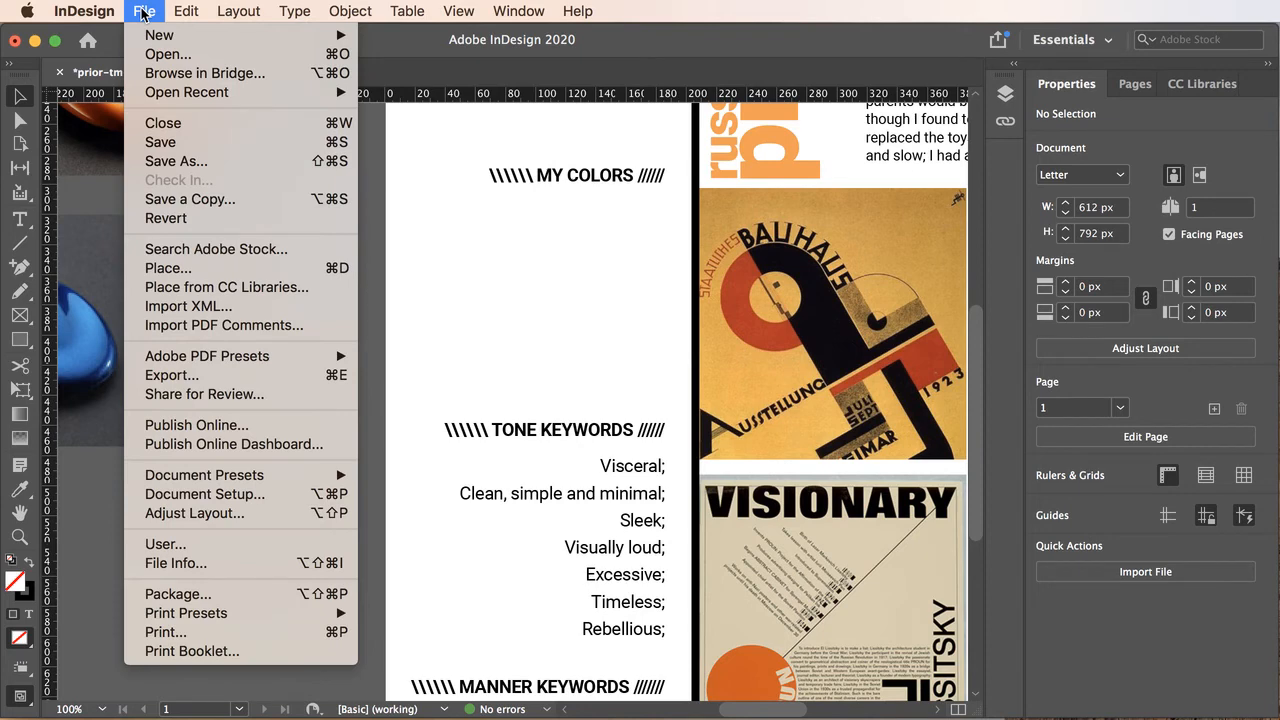
click(174, 145)
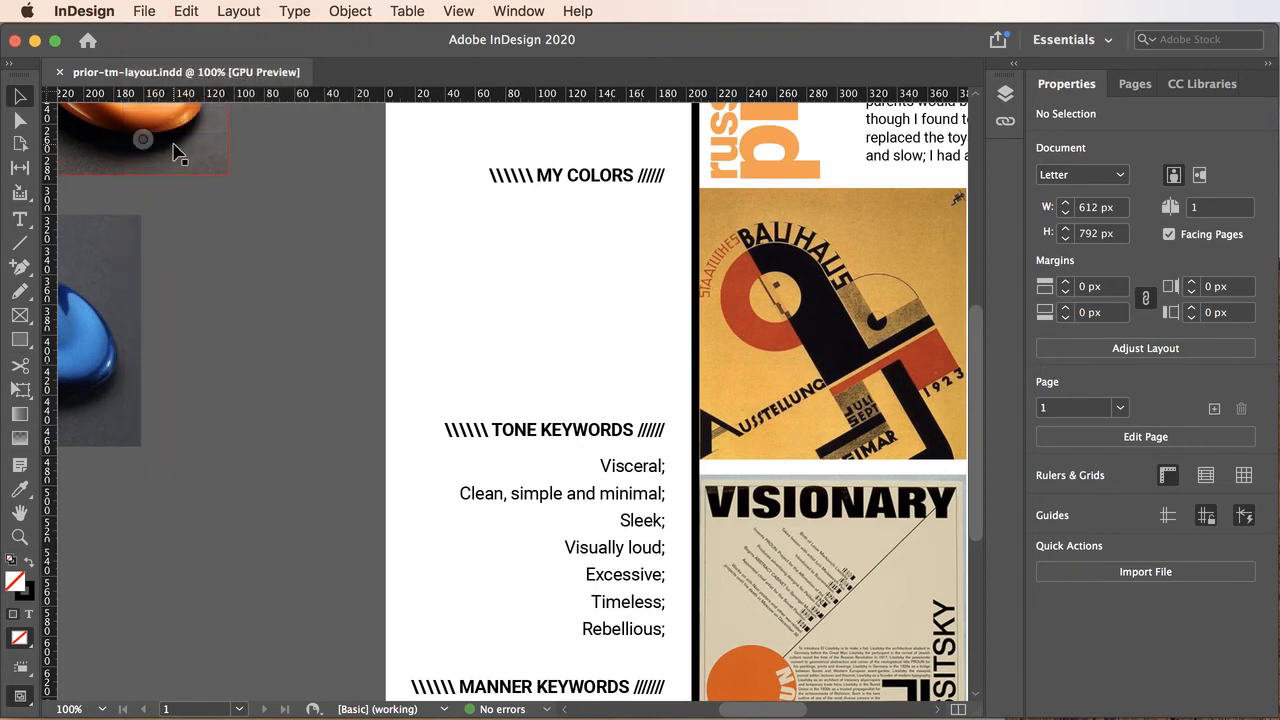
Draw a circle about 37 px in diameter with the Ellipse tool in the empty space below the MY COLORS heading
key(space)
drag(267, 411, 531, 580)
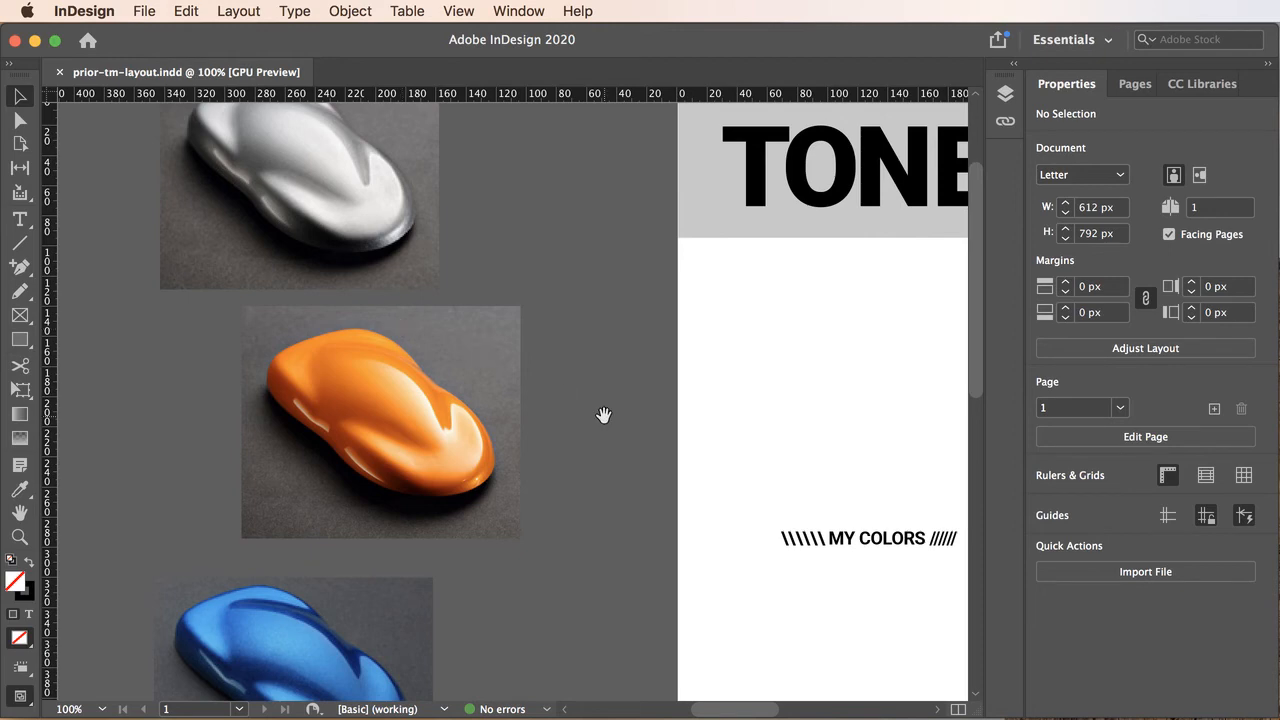
drag(603, 414, 314, 229)
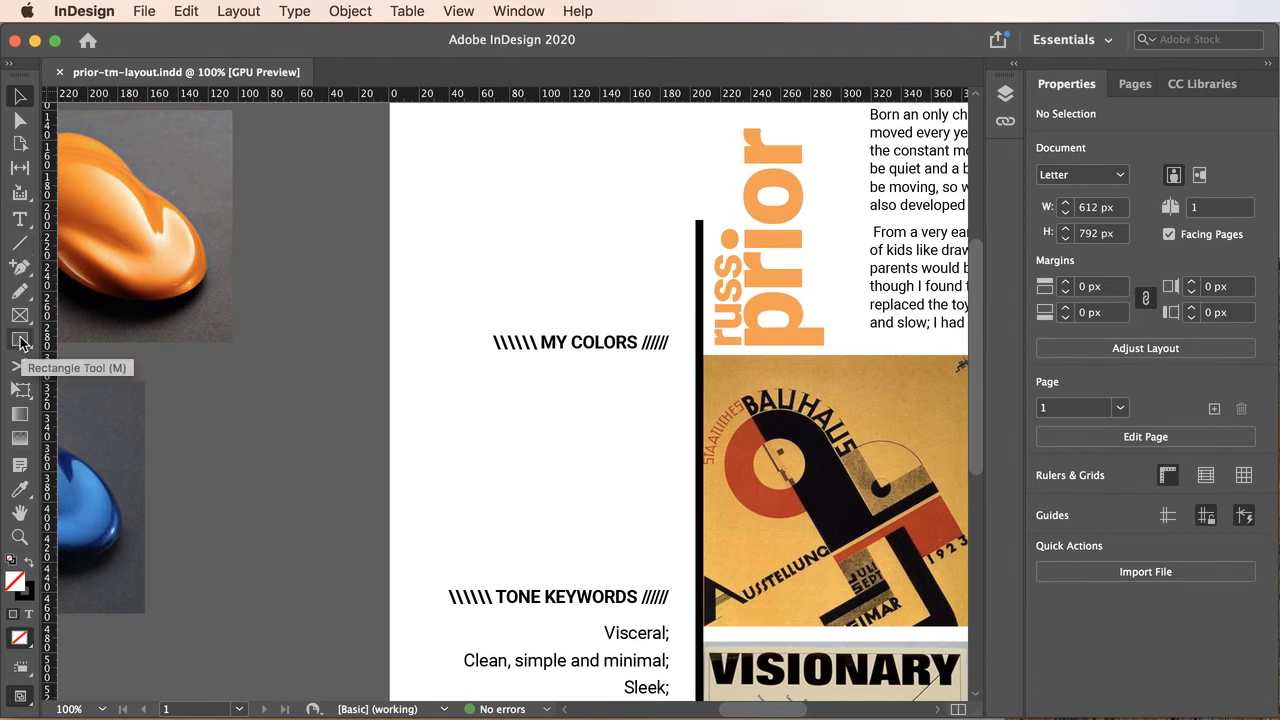
click(20, 341)
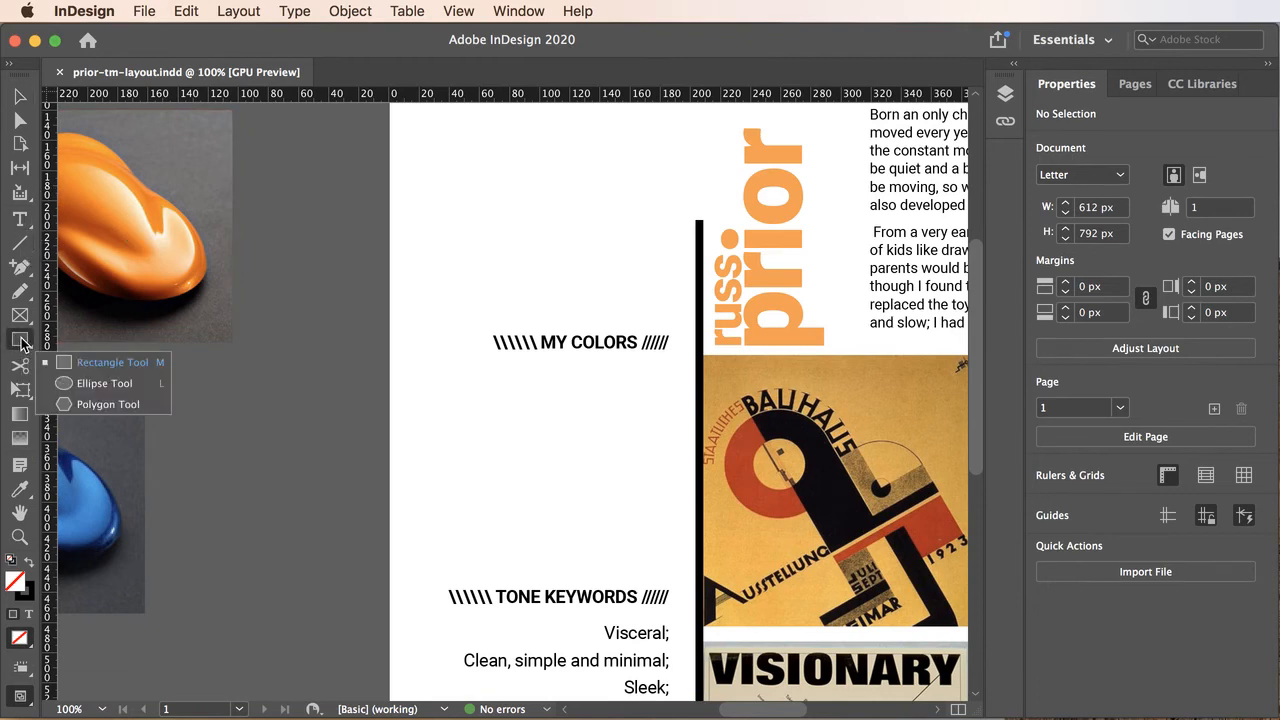
click(103, 380)
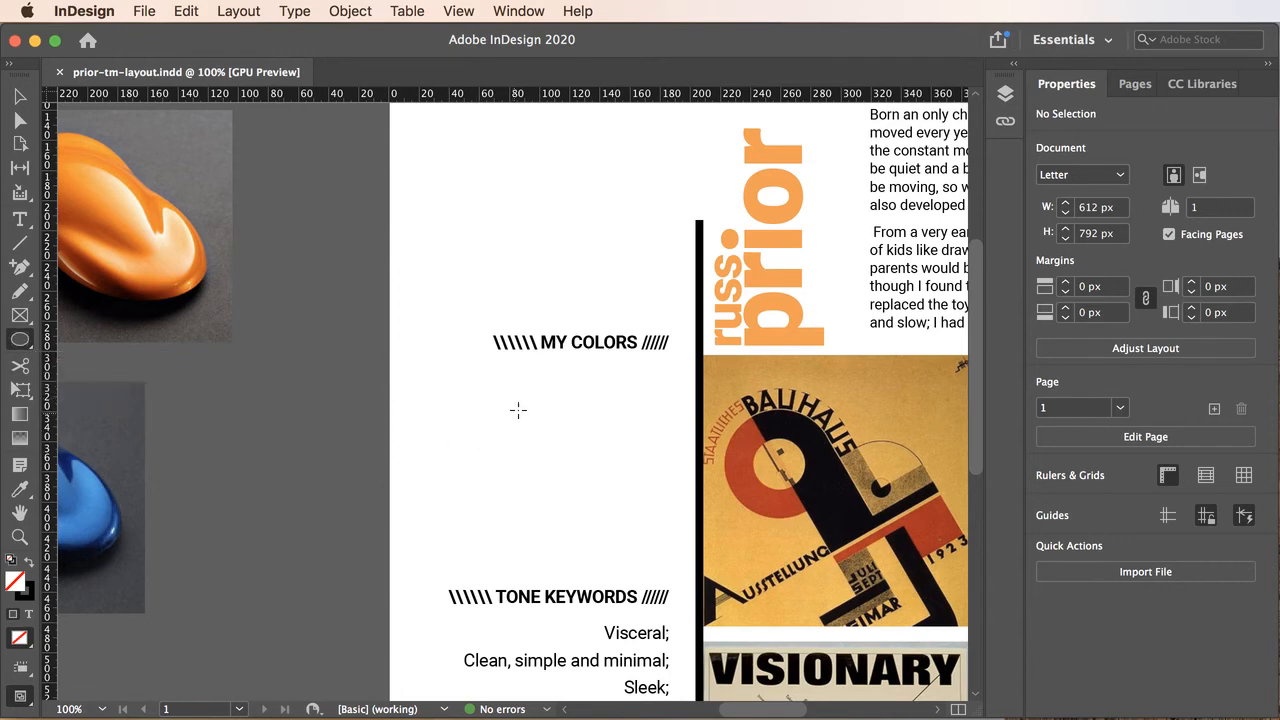
drag(517, 409, 578, 497)
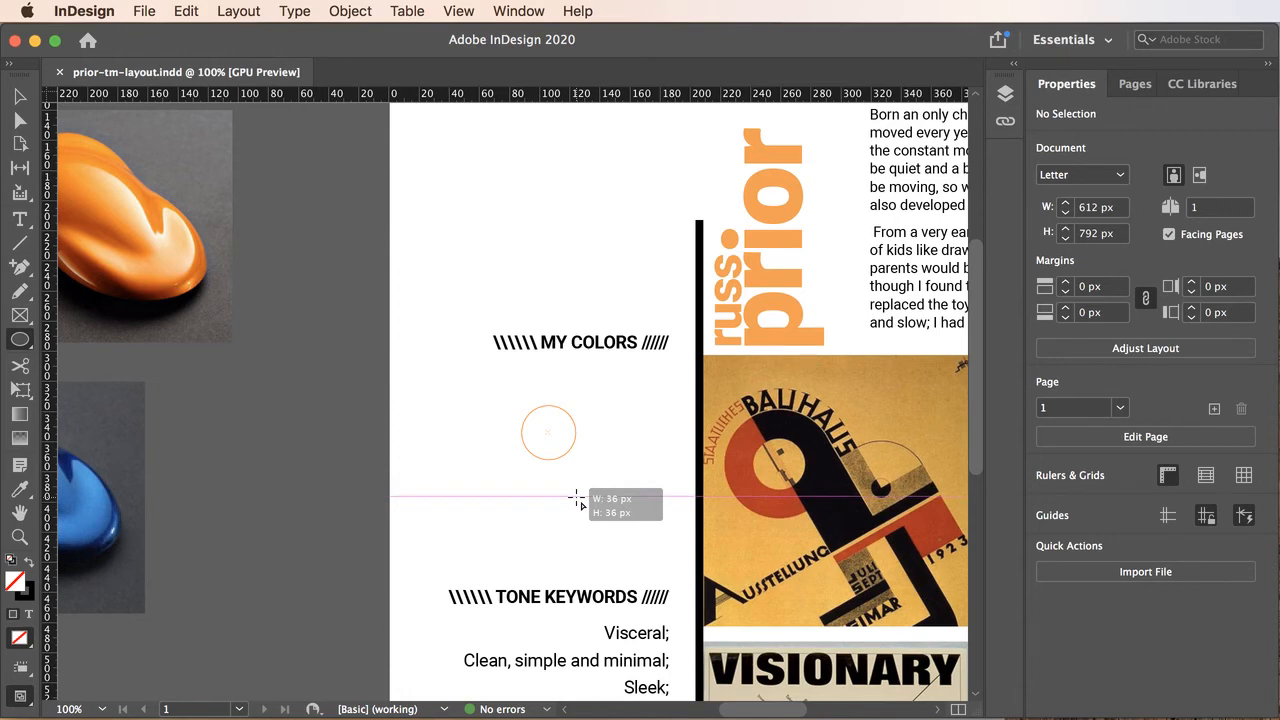
drag(577, 497, 577, 502)
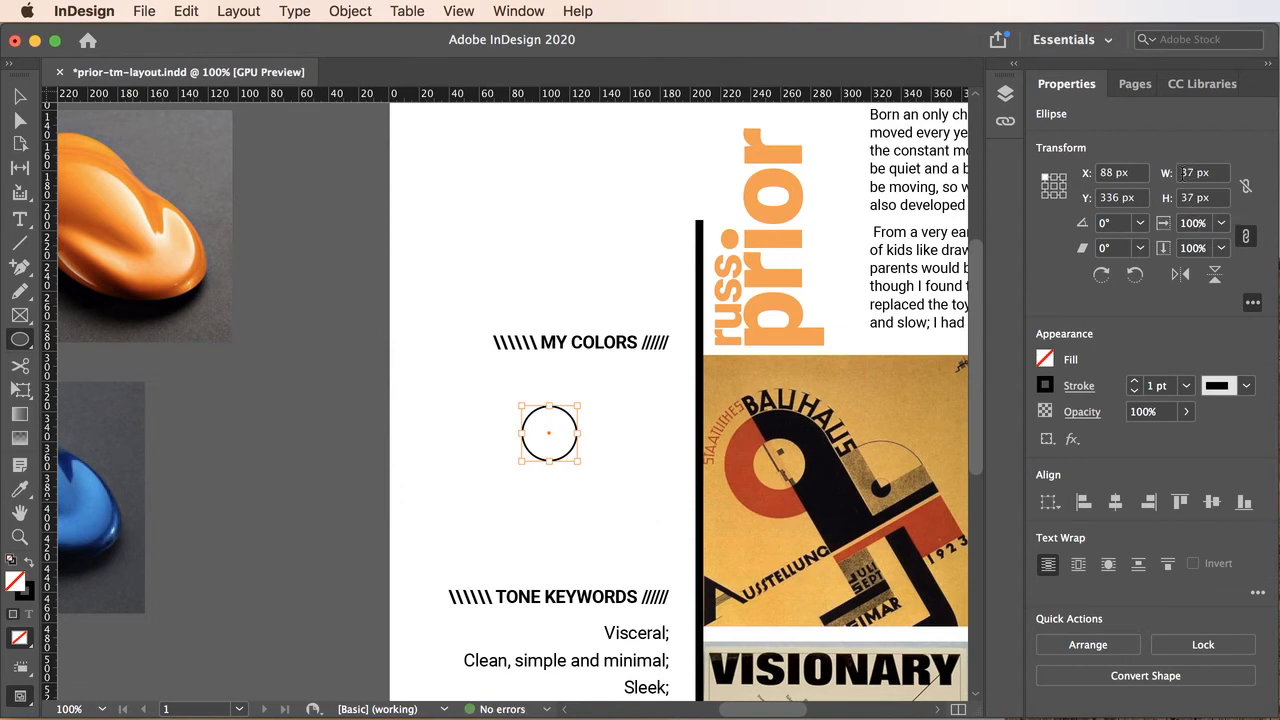
Set the circle's width and height to 36 px each
drag(1197, 171, 1176, 170)
text(36)
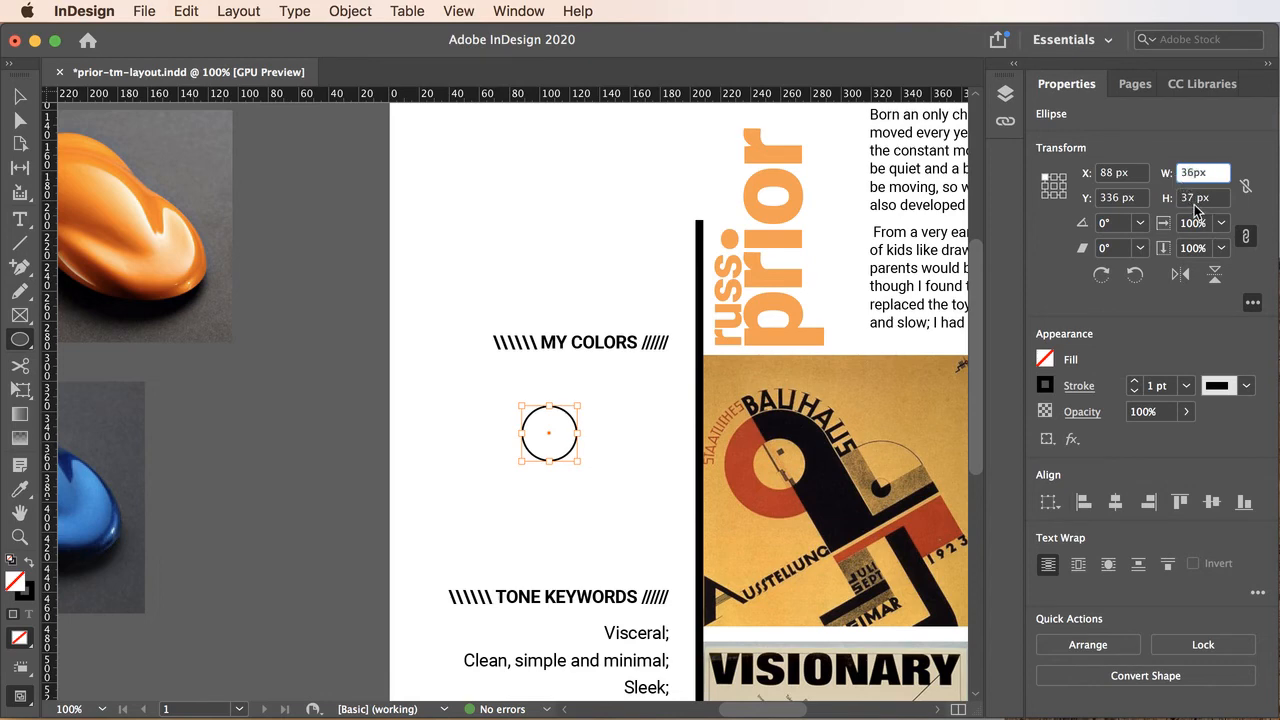
click(1193, 199)
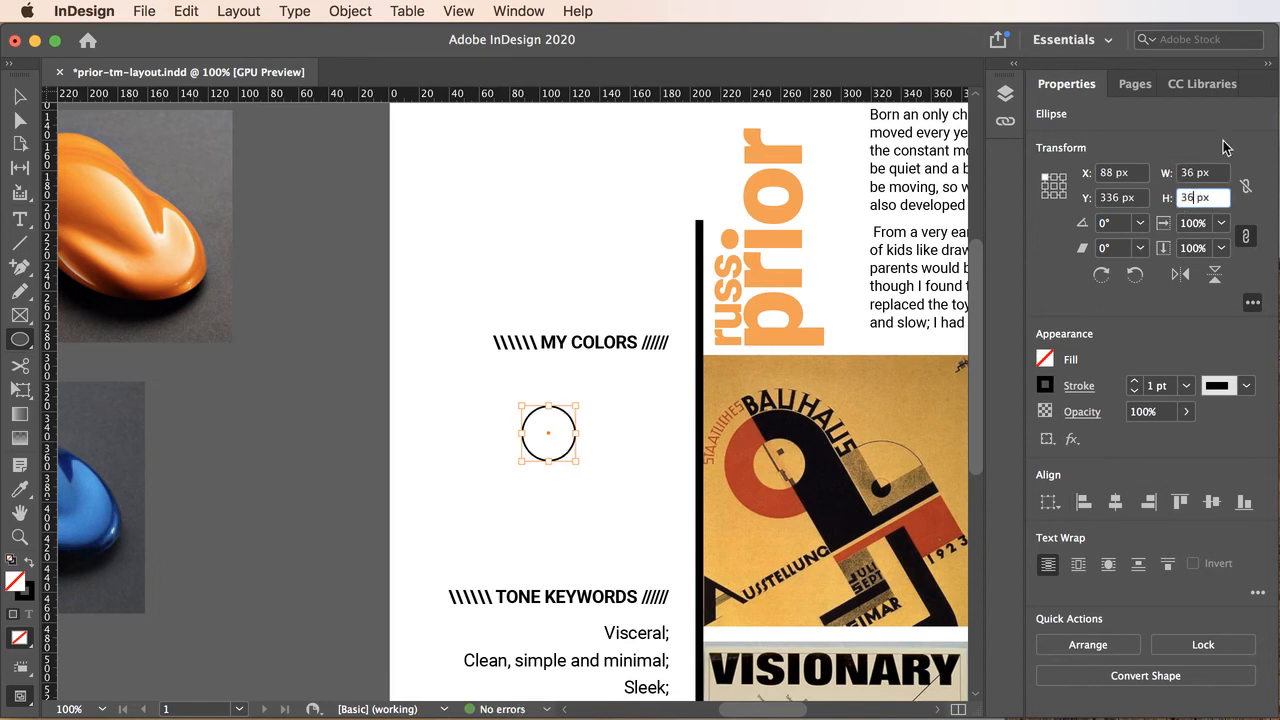
Set the circle's stroke to None
click(1045, 385)
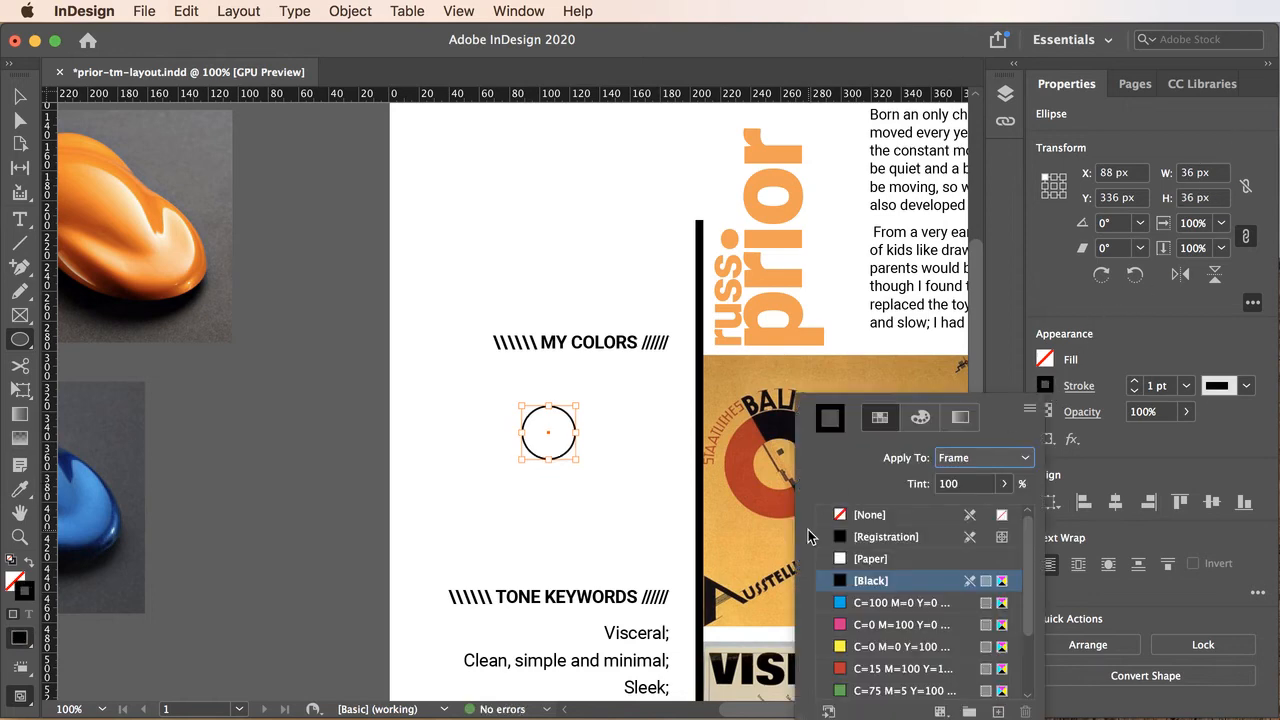
click(840, 514)
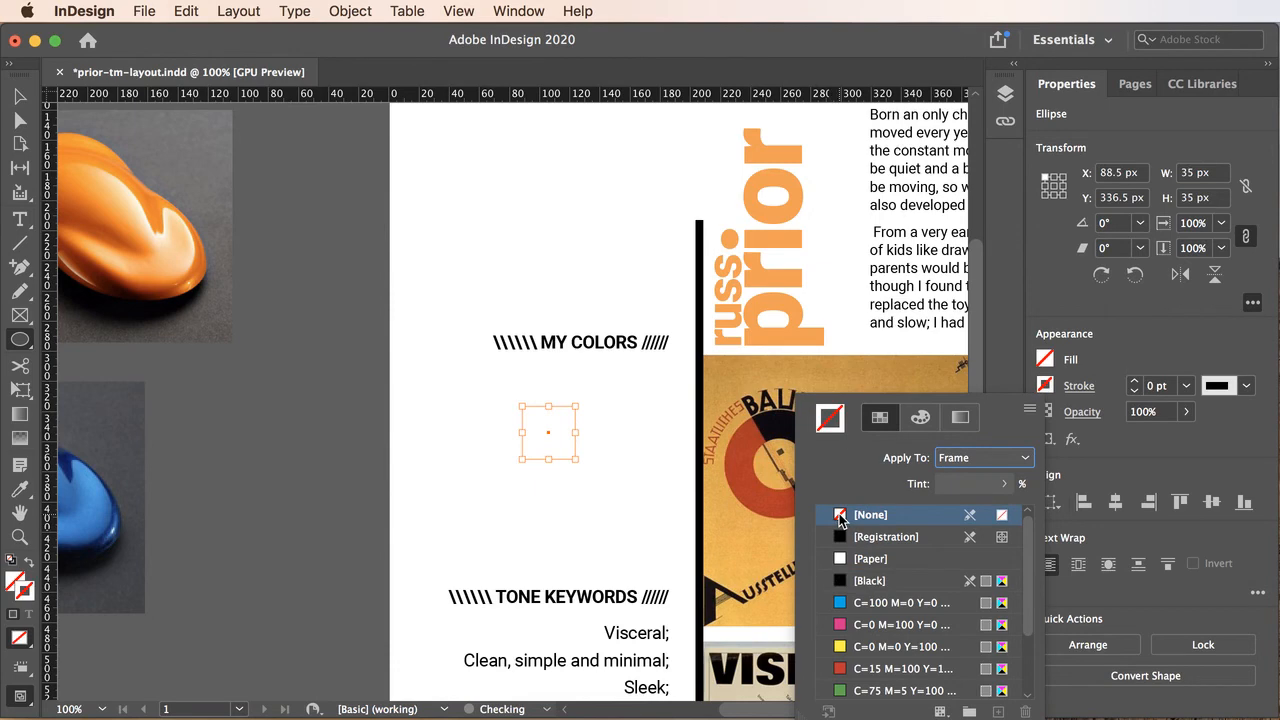
click(1047, 361)
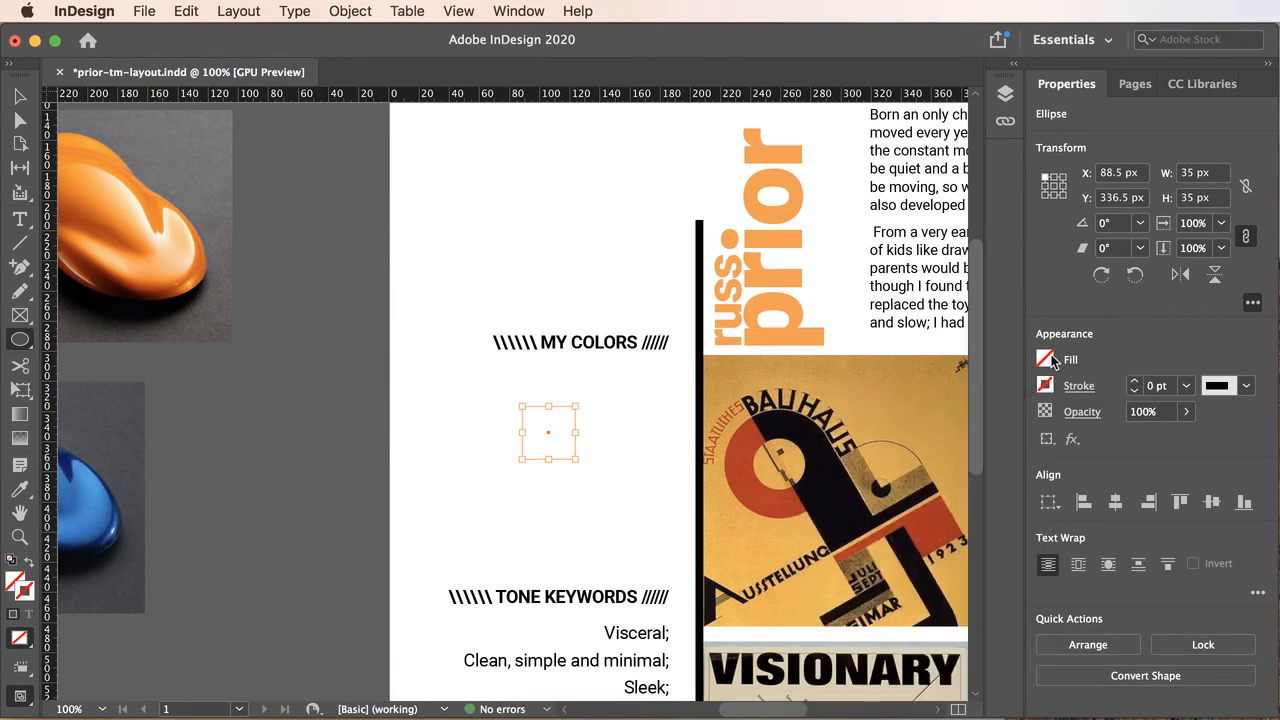
Fill the circle below the MY COLORS heading with the orange swatch R=254 G=156 B=69
click(1044, 362)
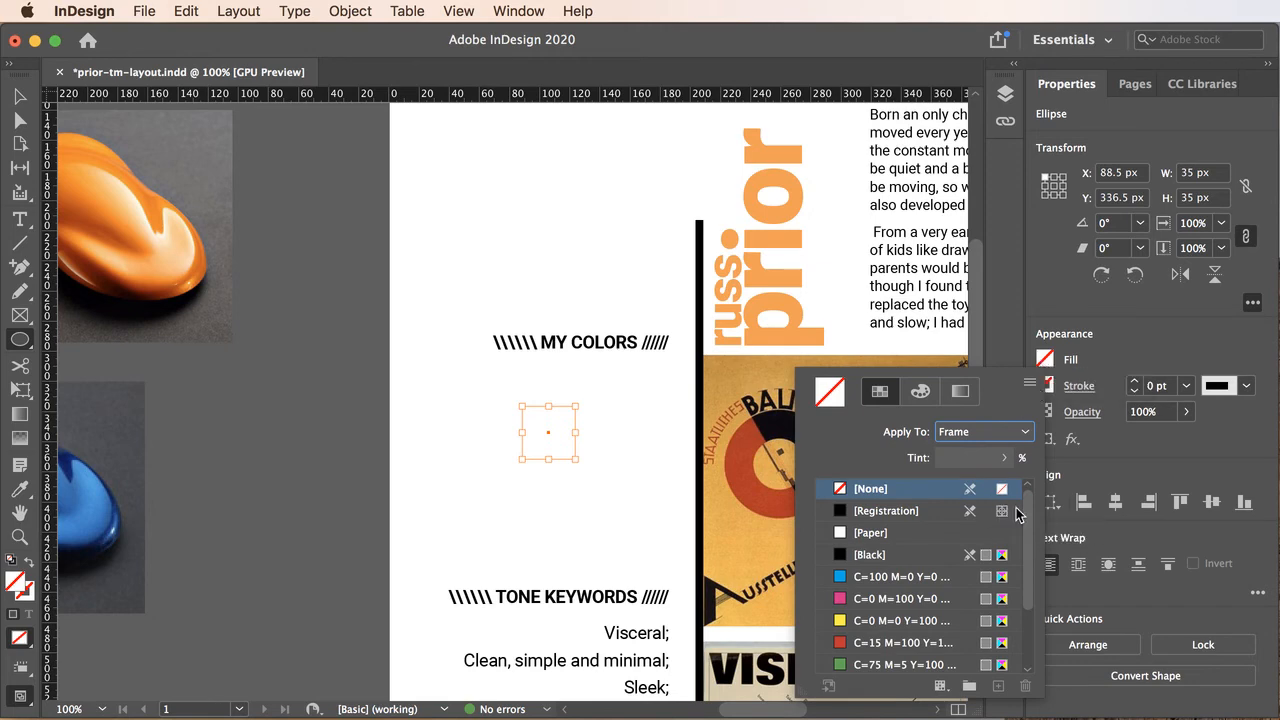
drag(1027, 512, 1027, 568)
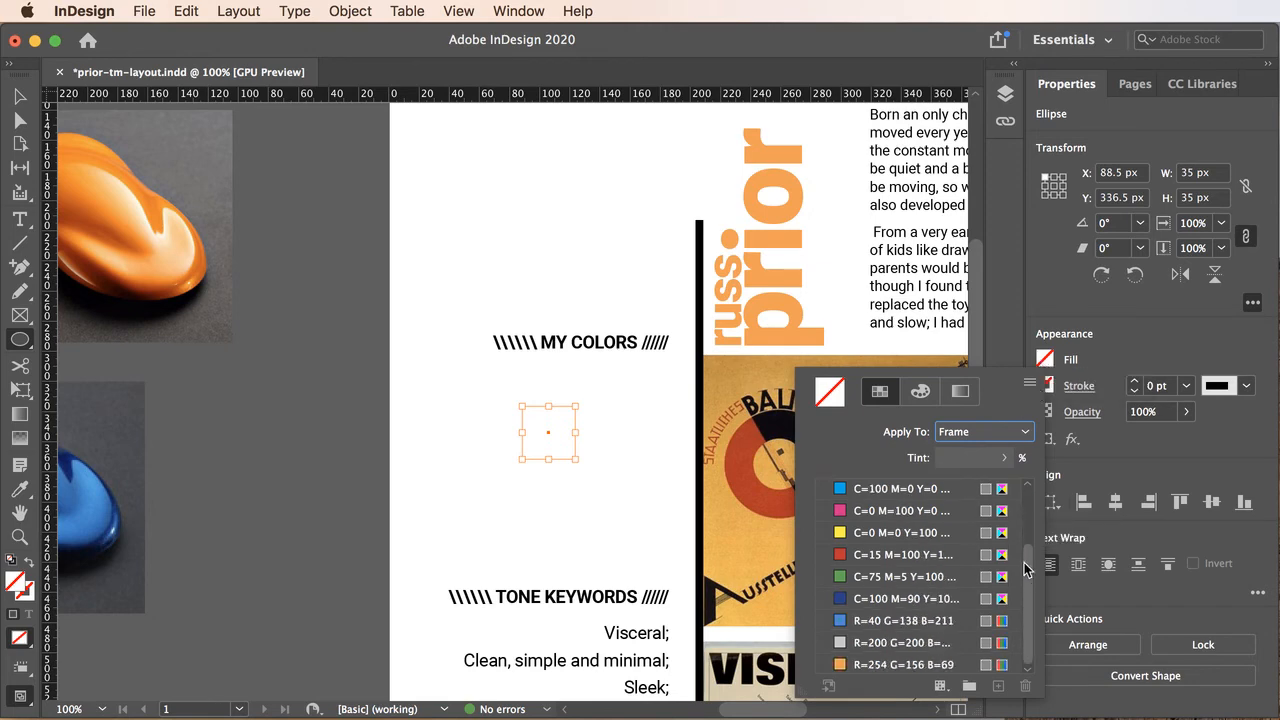
click(840, 665)
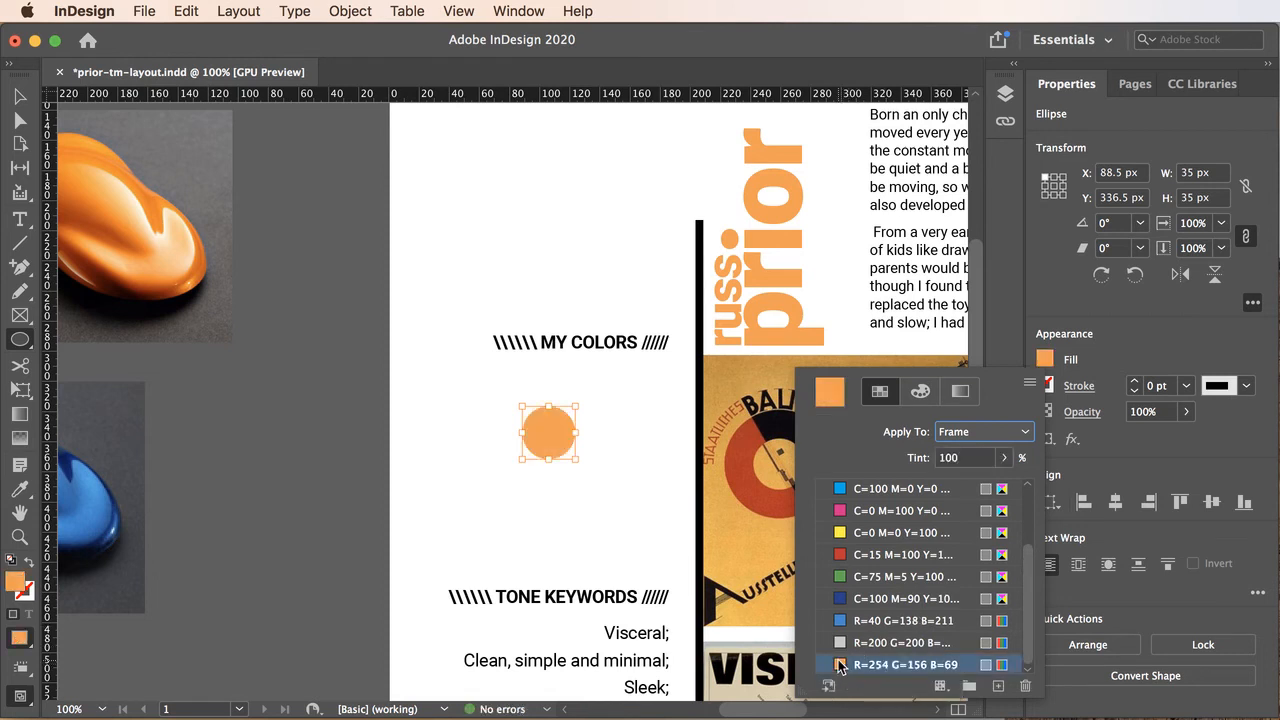
click(20, 98)
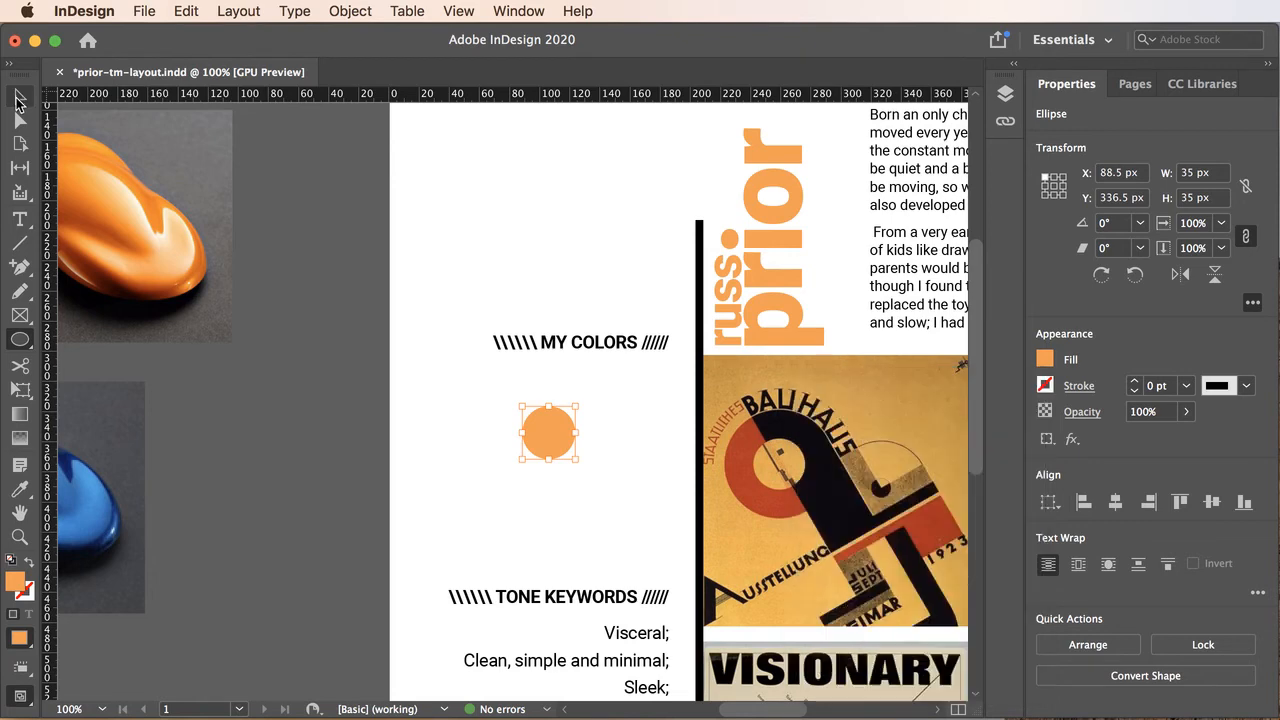
click(426, 421)
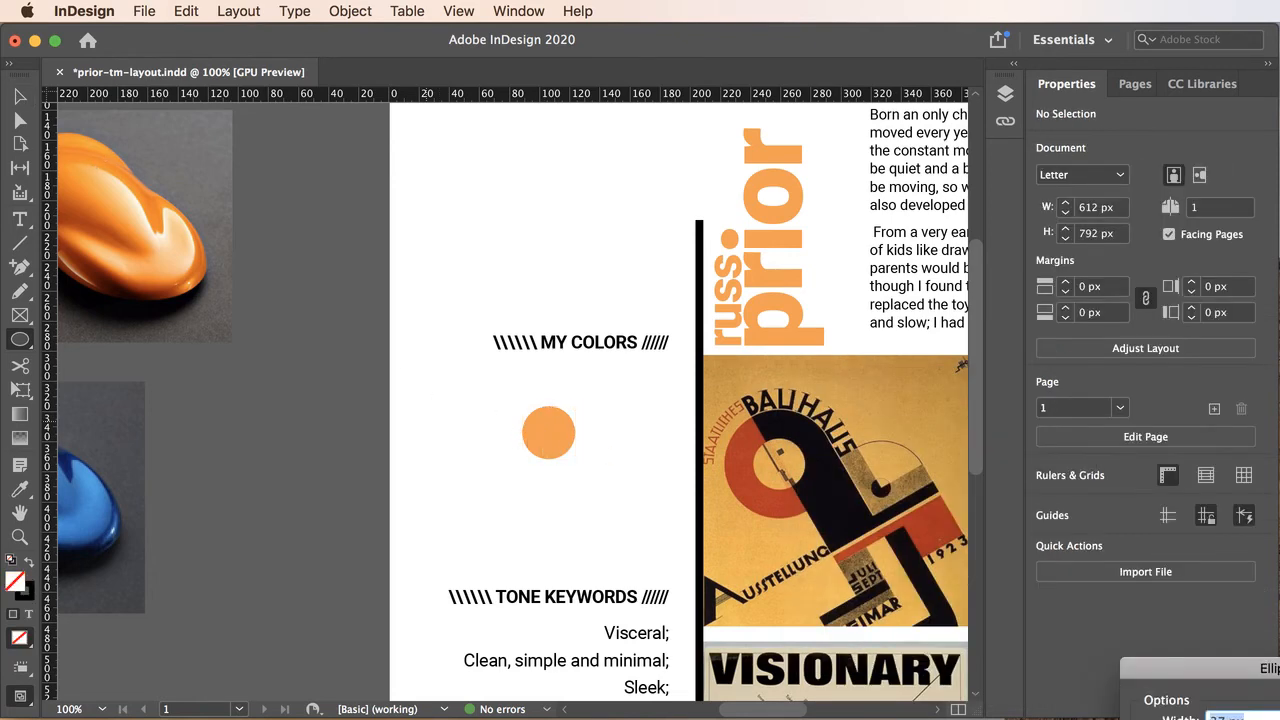
key(Escape)
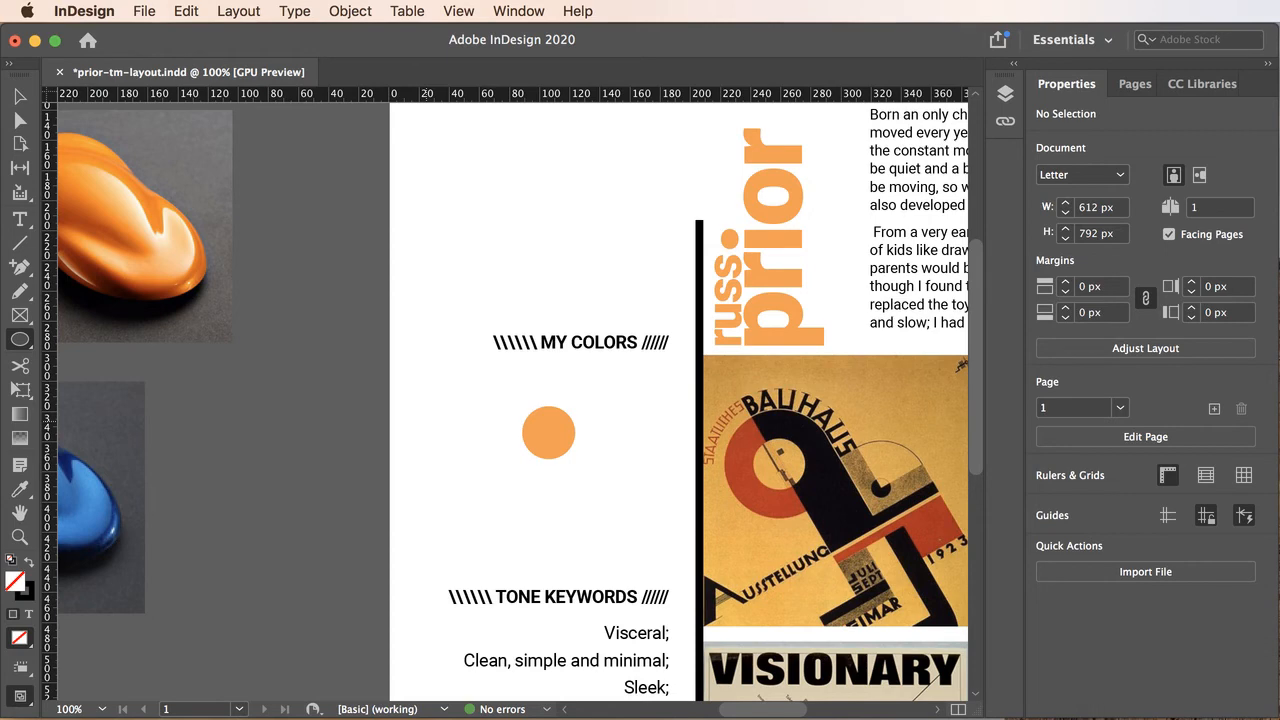
Move the orange circle horizontally to X 151 px, aligning its right edge with the end of the MY COLORS heading
click(20, 97)
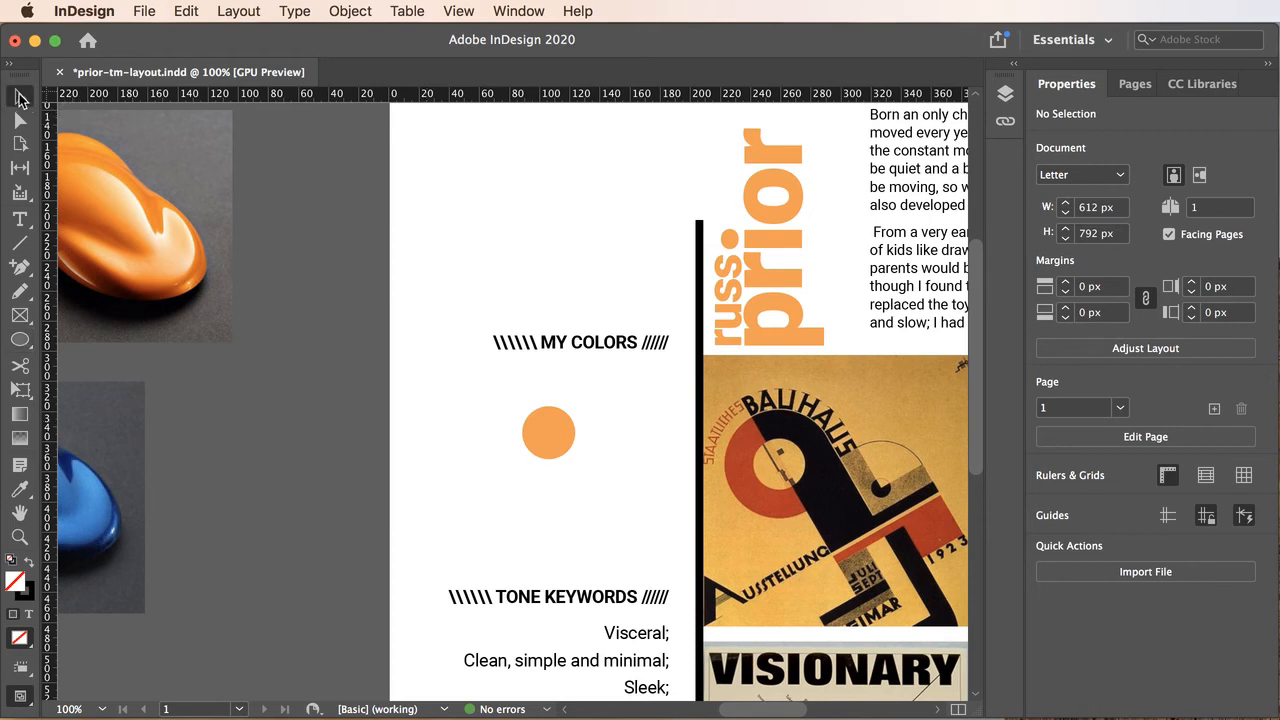
click(547, 443)
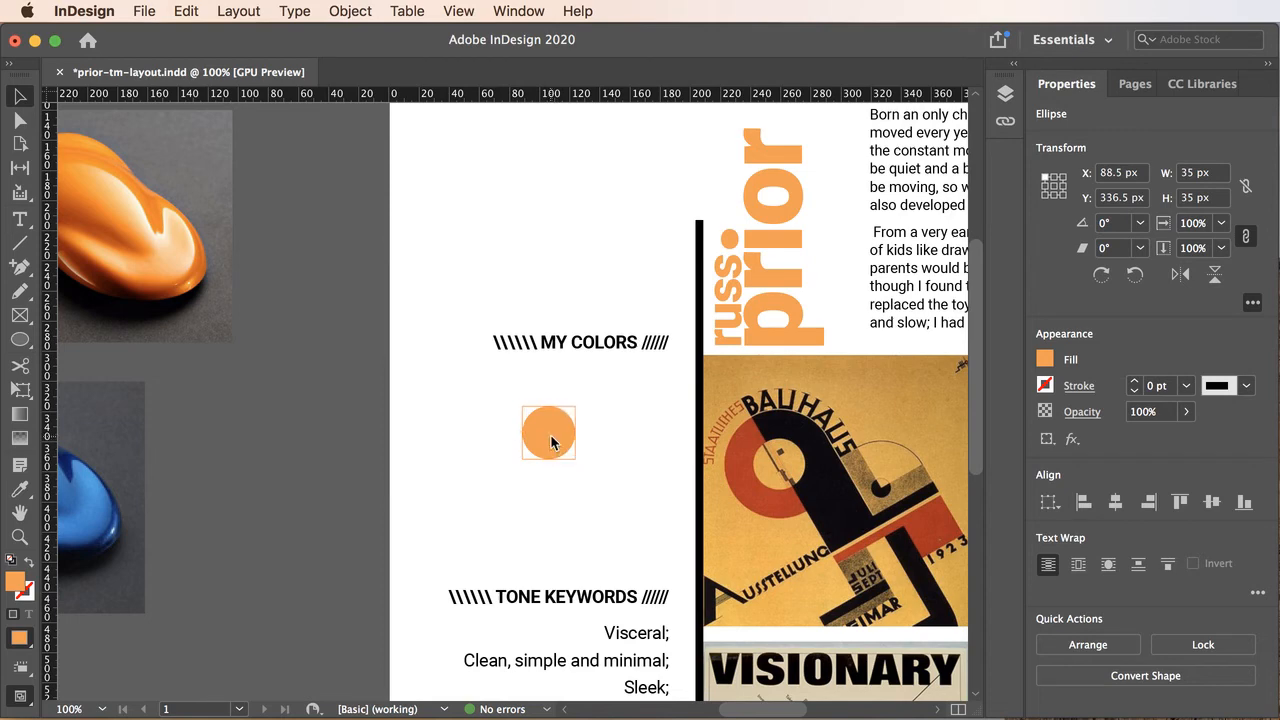
drag(551, 441, 645, 440)
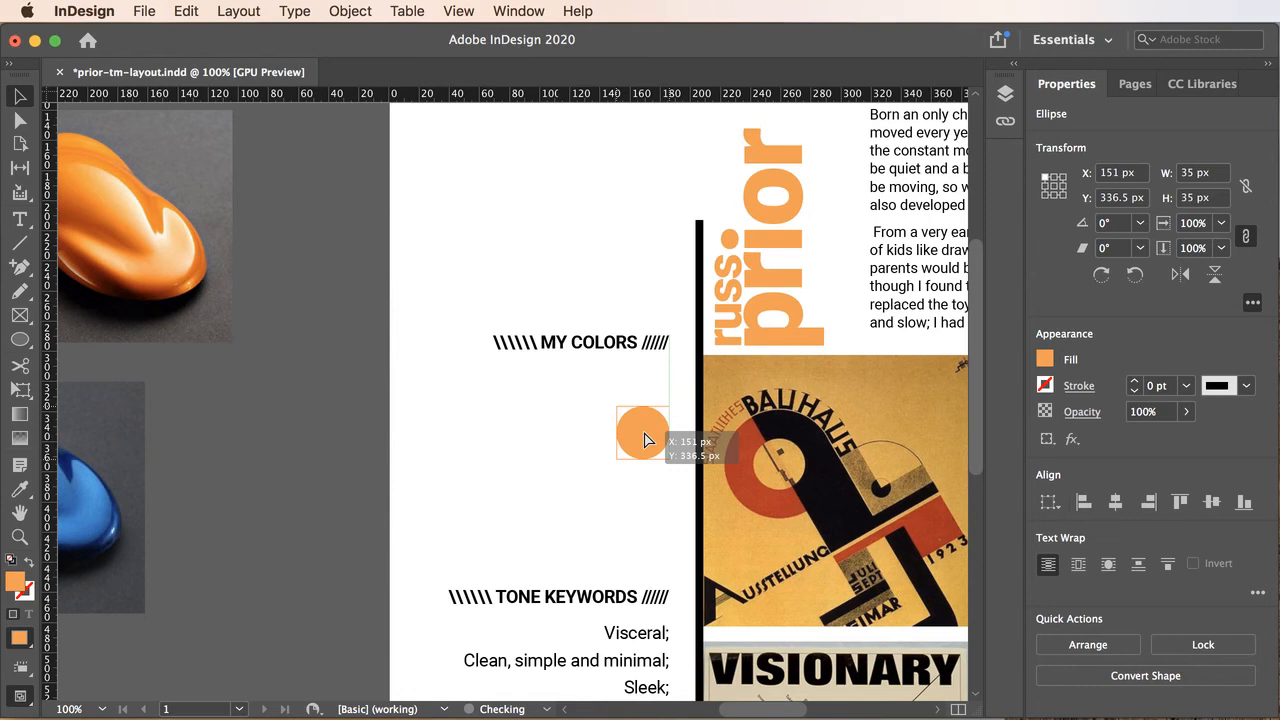
drag(645, 440, 645, 440)
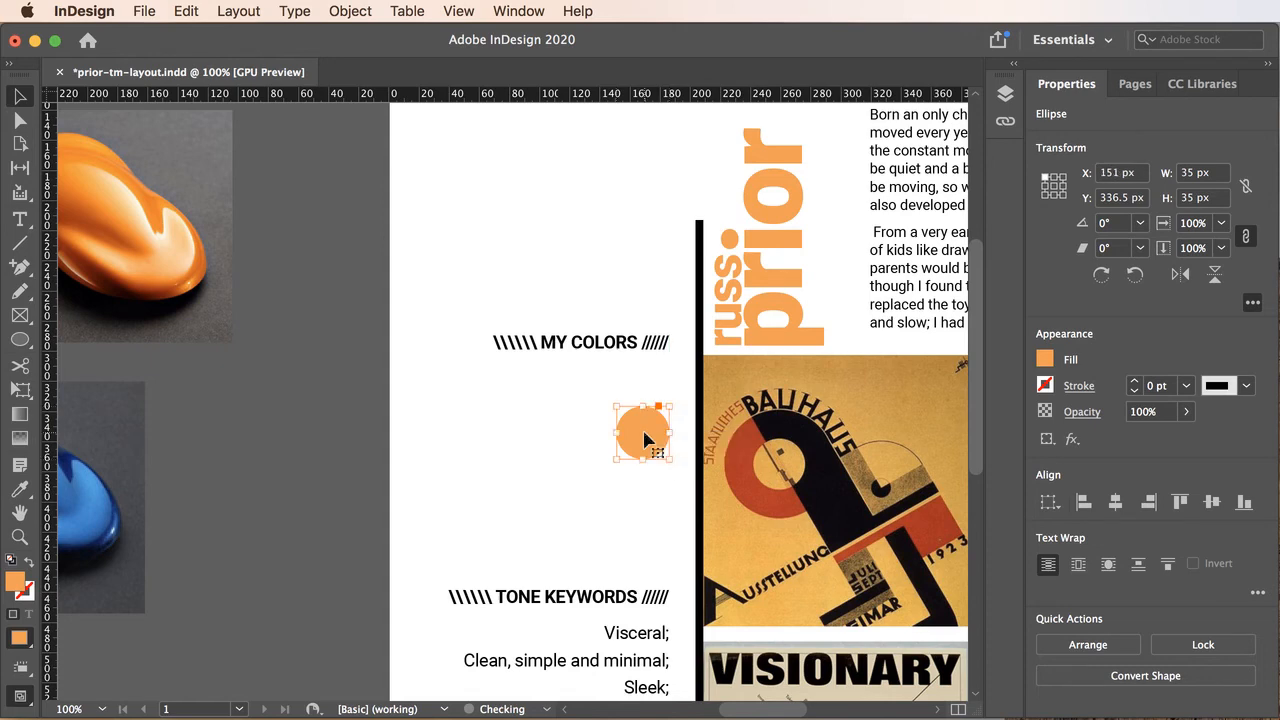
Nudge the orange circle up to Y 299.5 px, directly beneath the MY COLORS heading
key(shift+Up)
key(shift+Up)
key(shift+Up)
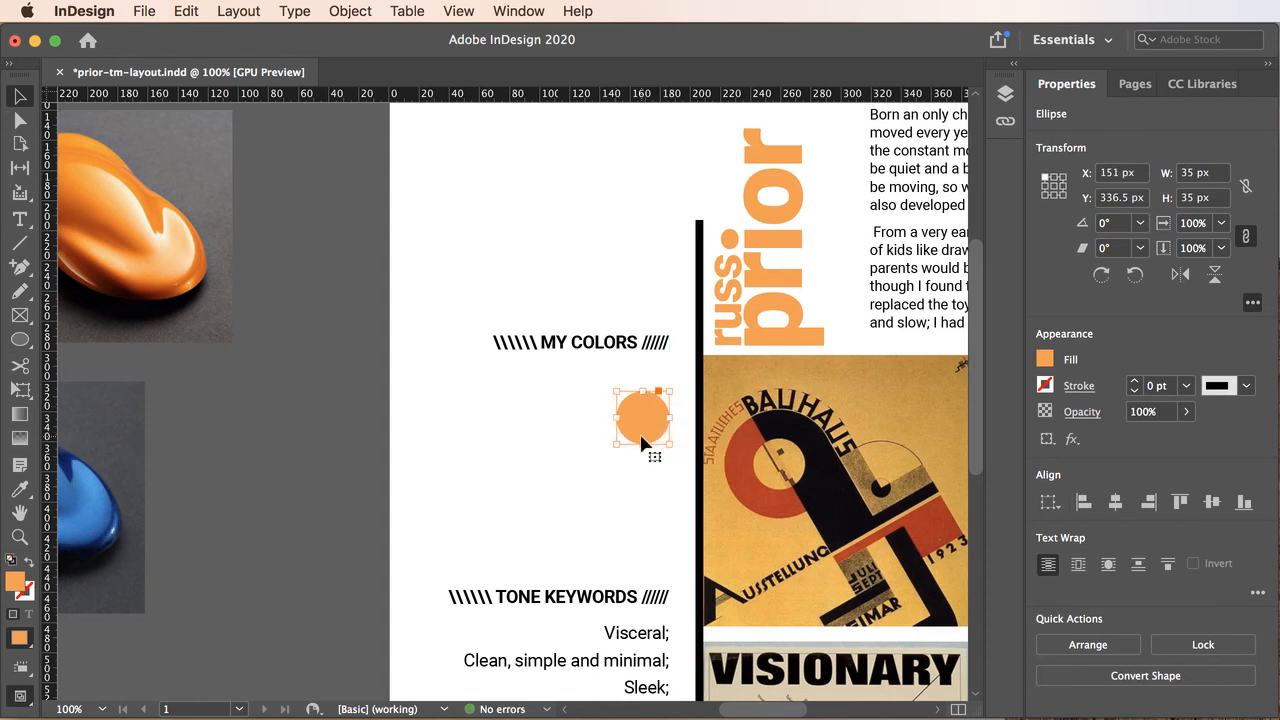
key(Up)
key(Up)
key(Up)
key(Up)
key(Up)
key(Up)
key(Up)
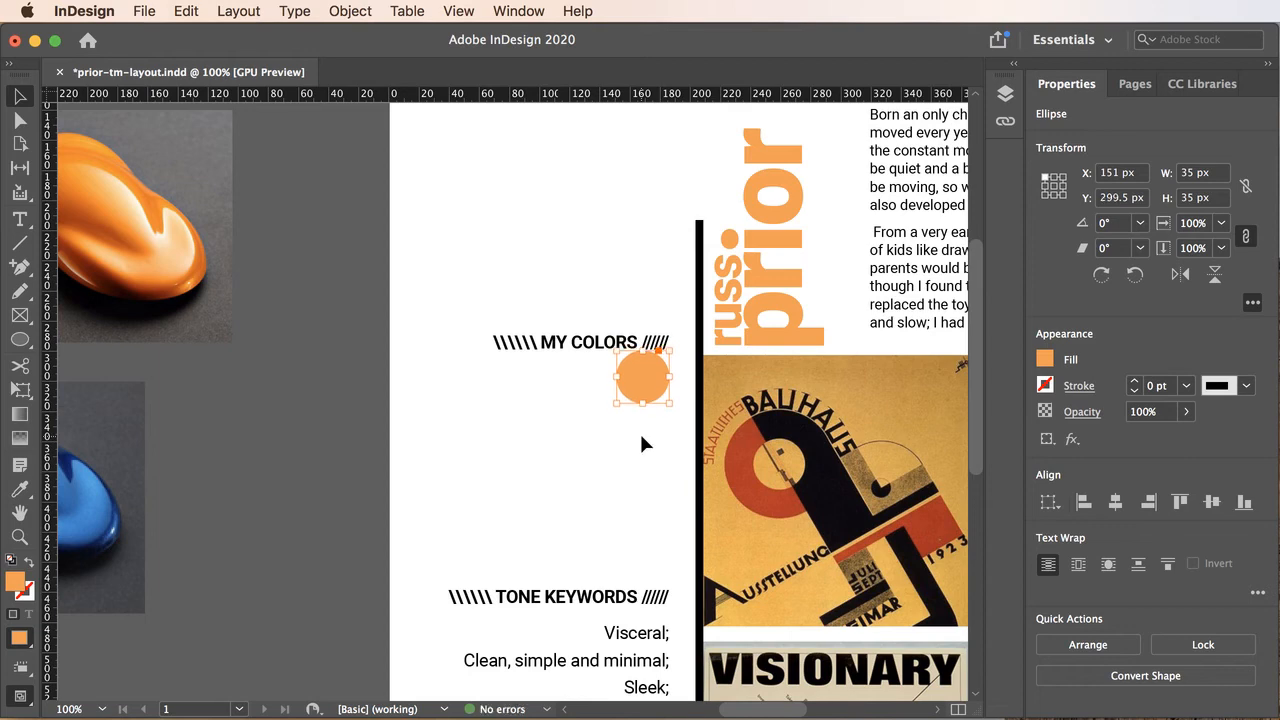
key(Up)
key(Down)
click(423, 291)
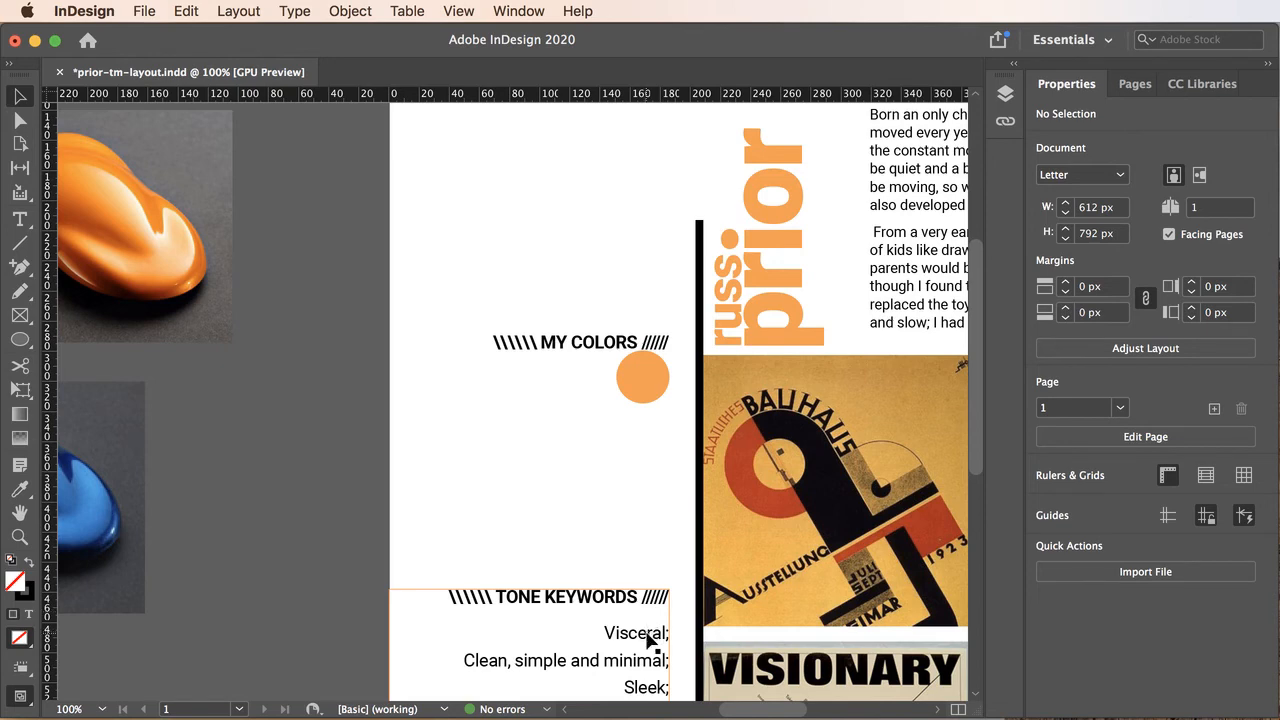
Nudge the orange circle down 12 px to Y 311.5 px to open a gap below the heading
click(643, 379)
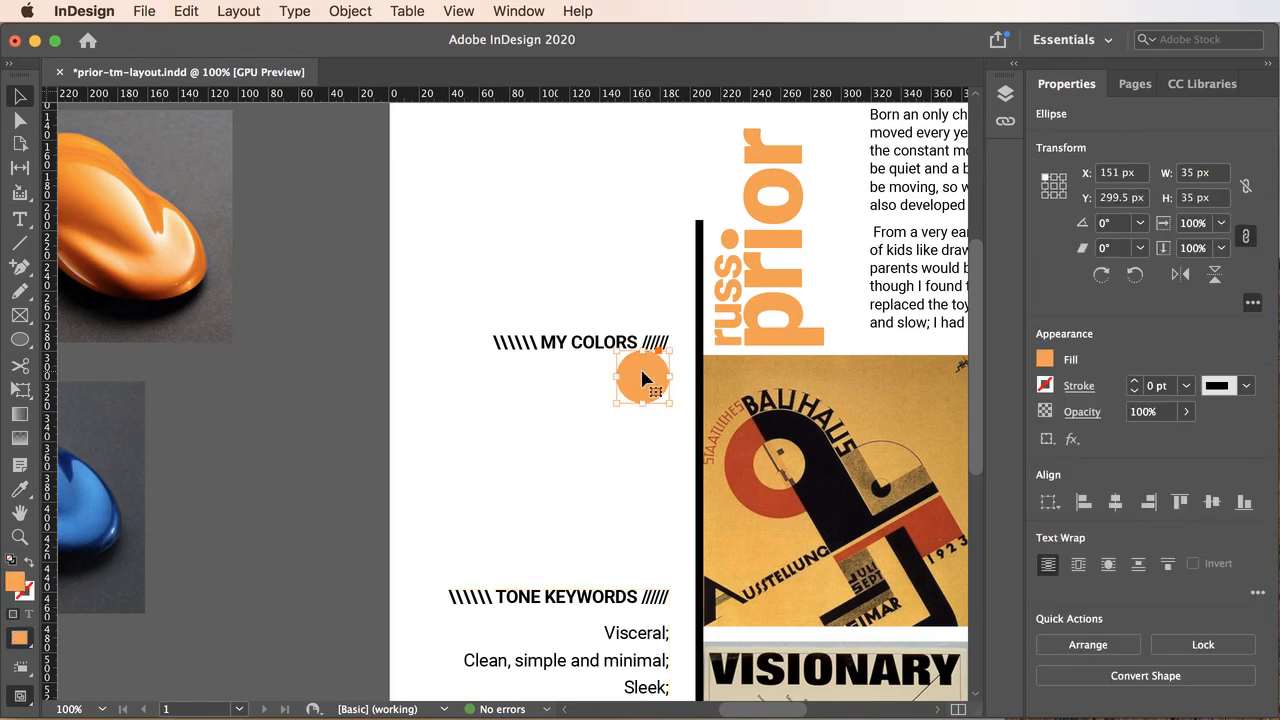
key(Down)
key(Down)
key(Down)
key(Down)
key(Down)
key(Down)
key(Down)
key(Down)
key(Down)
key(Down)
key(Down)
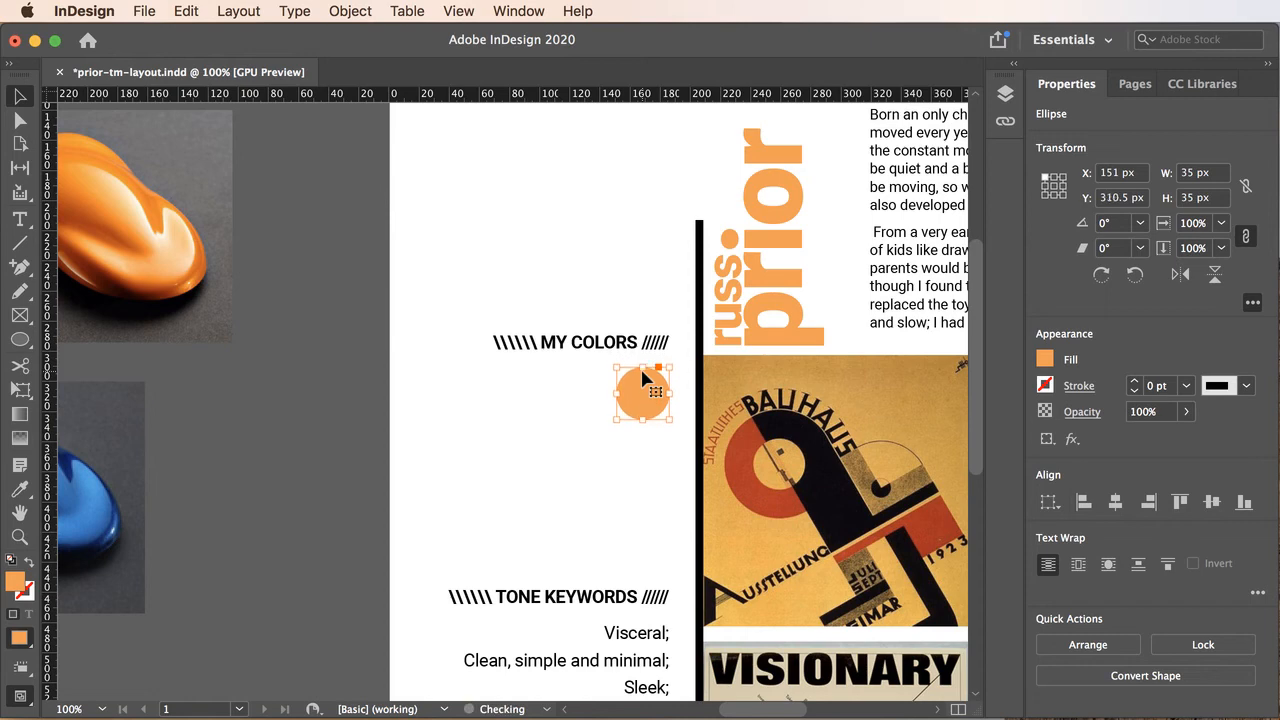
key(Down)
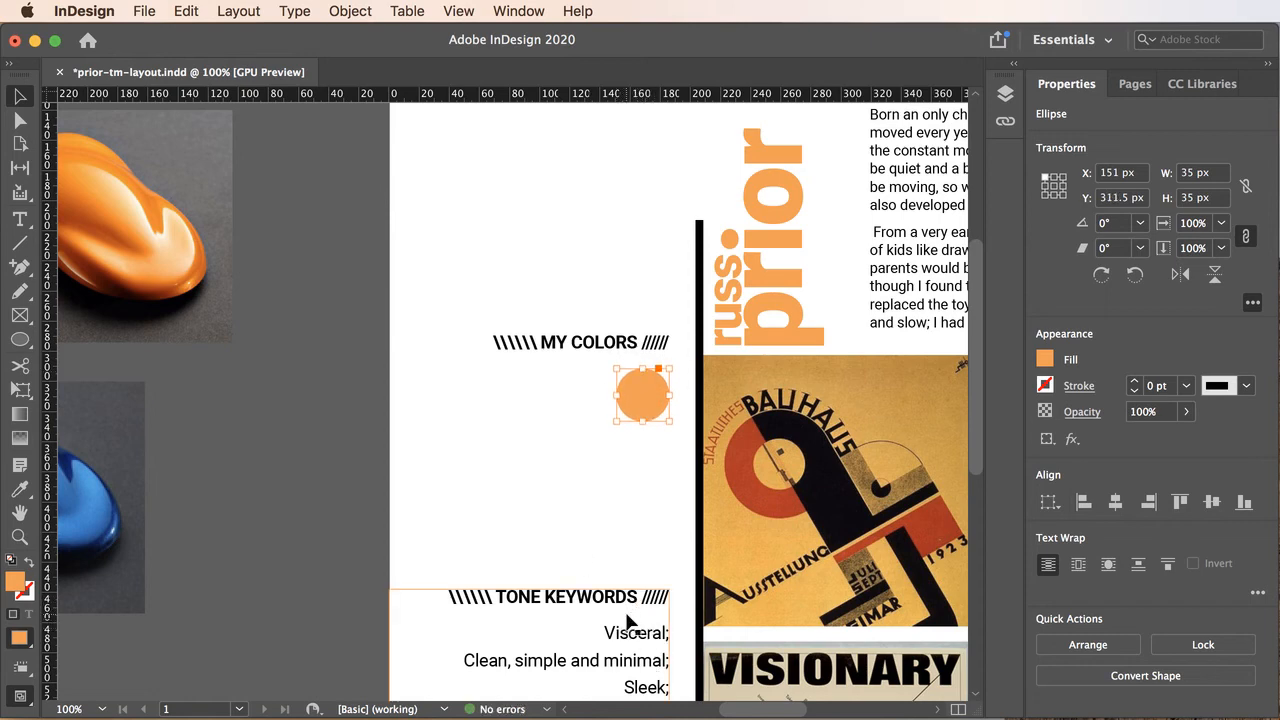
click(610, 260)
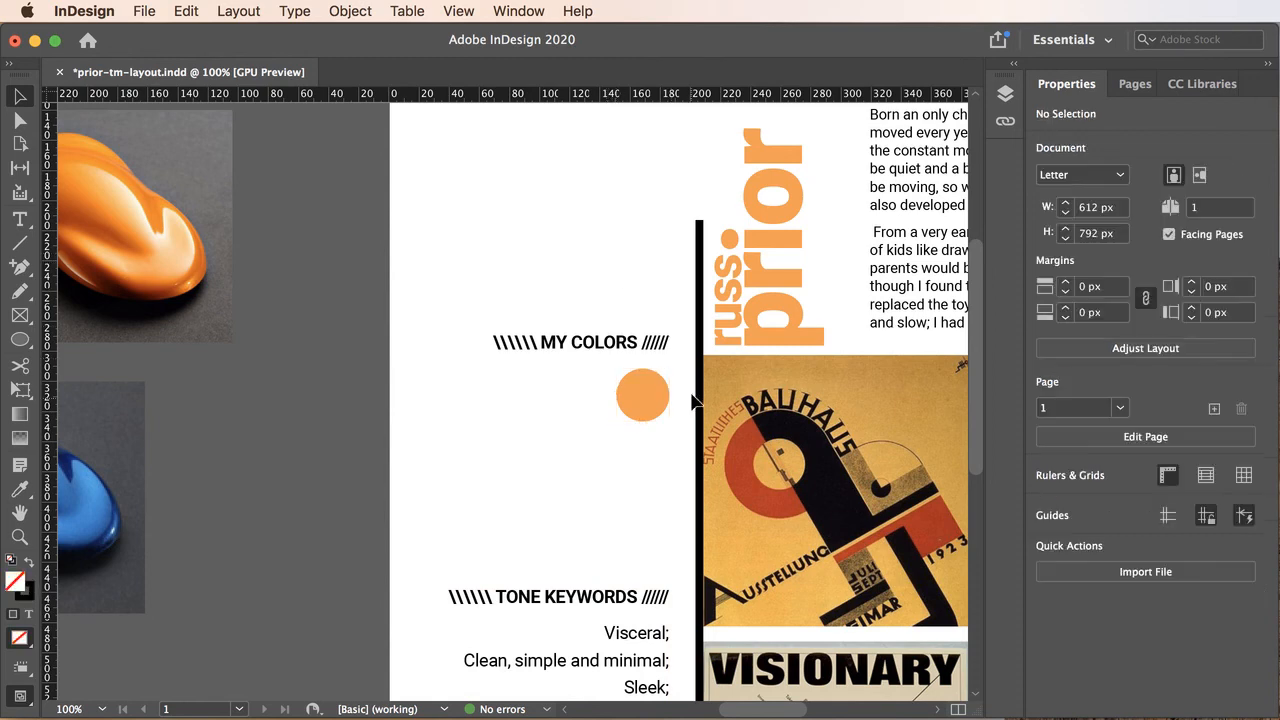
Shorten the MY COLORS text frame from its lower edge so it no longer overlaps the orange circle
click(625, 347)
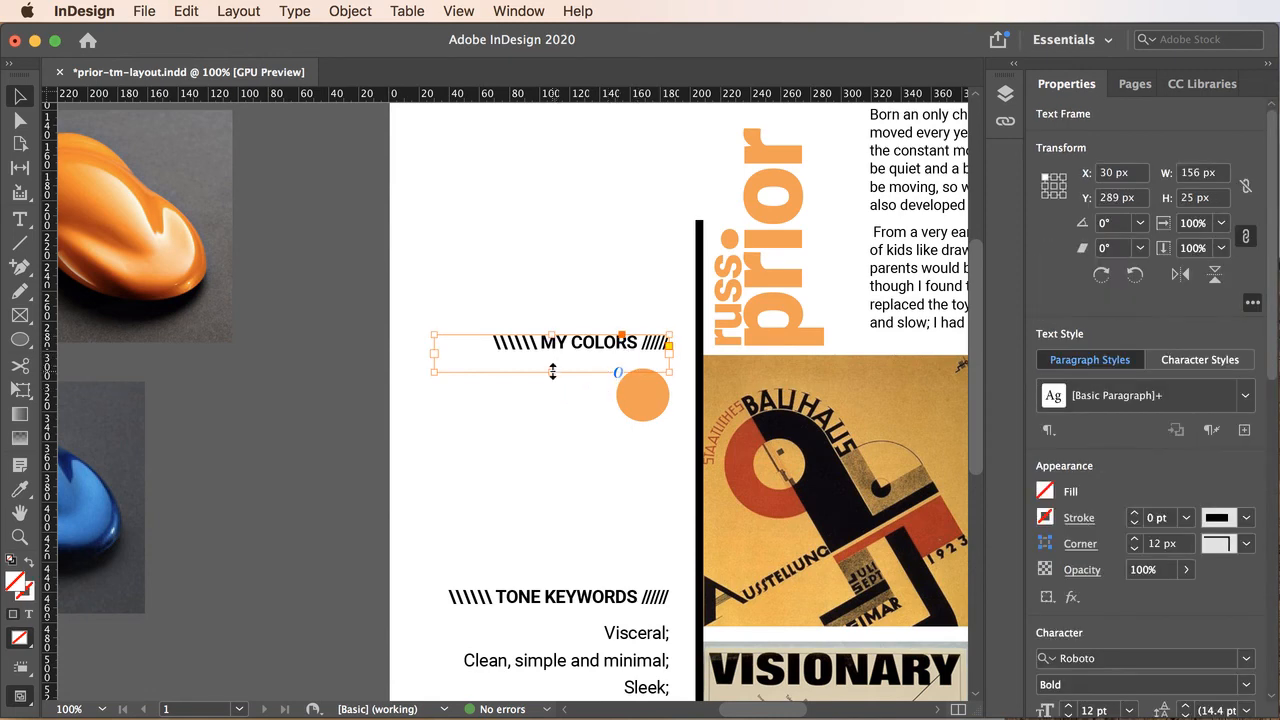
drag(552, 372, 550, 360)
click(566, 266)
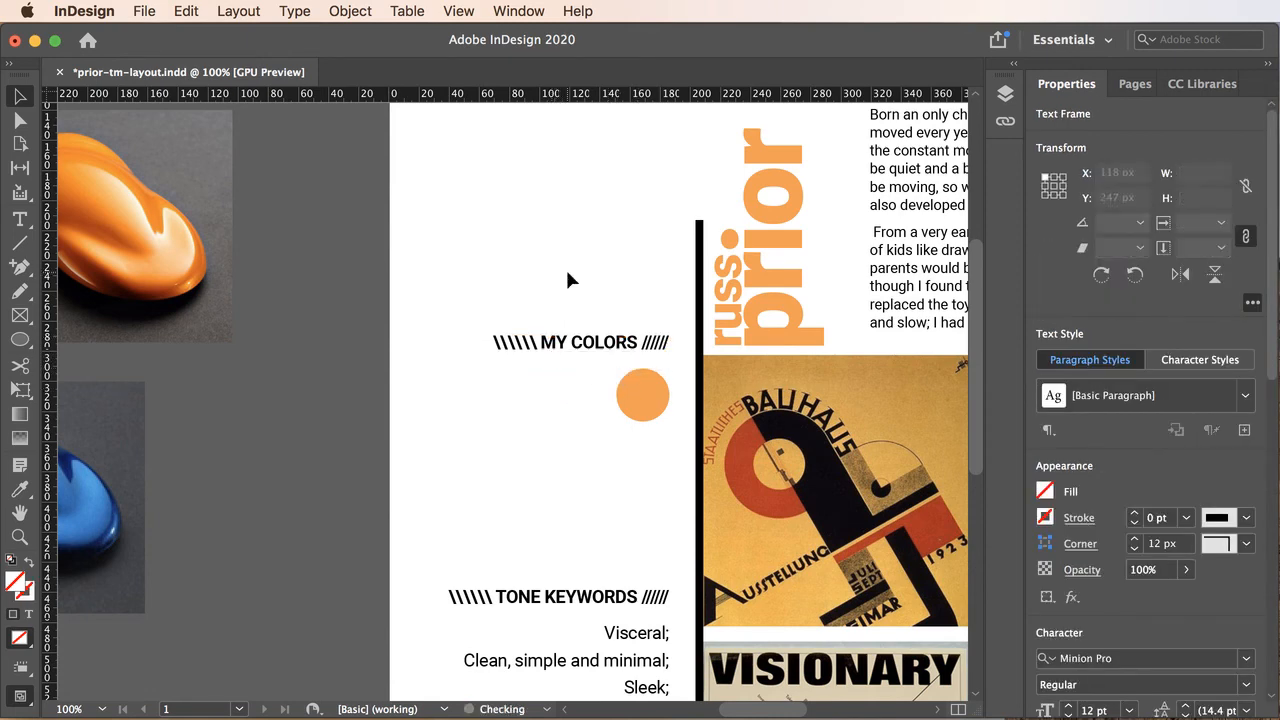
Duplicate the orange circle to its left and place the copy at X 116 px, edge to edge with the original
click(650, 398)
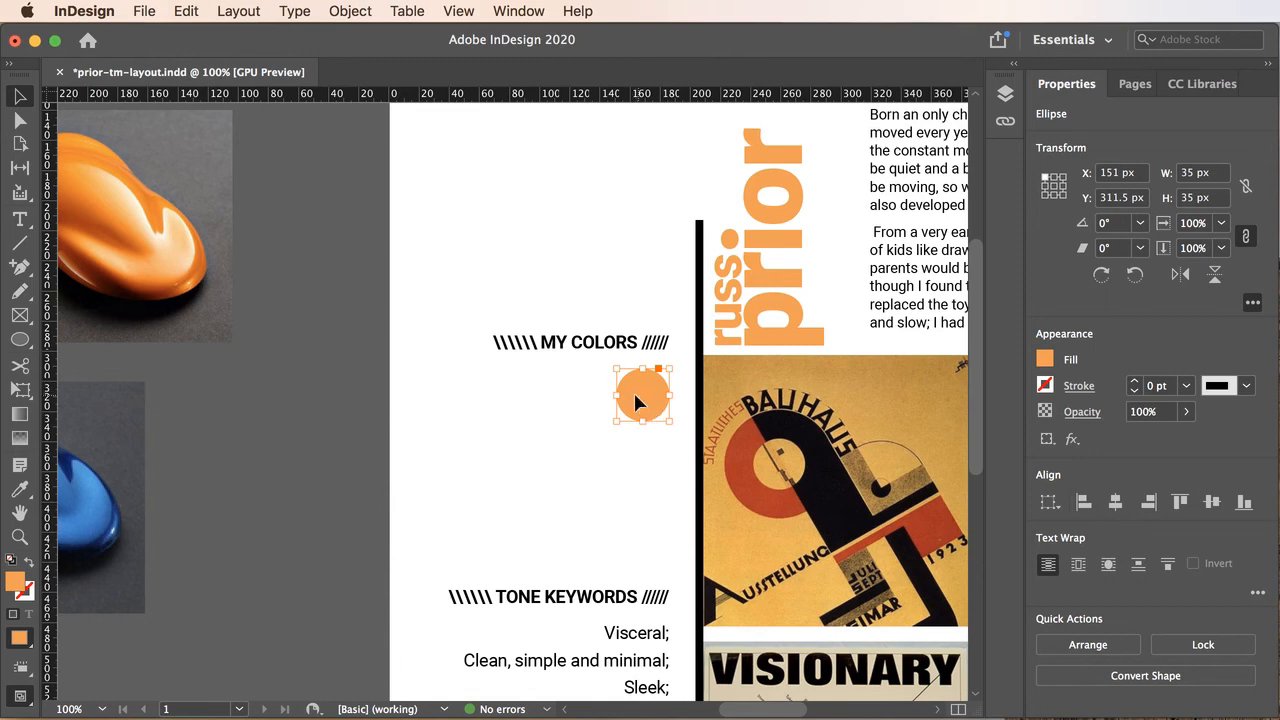
drag(635, 395, 577, 397)
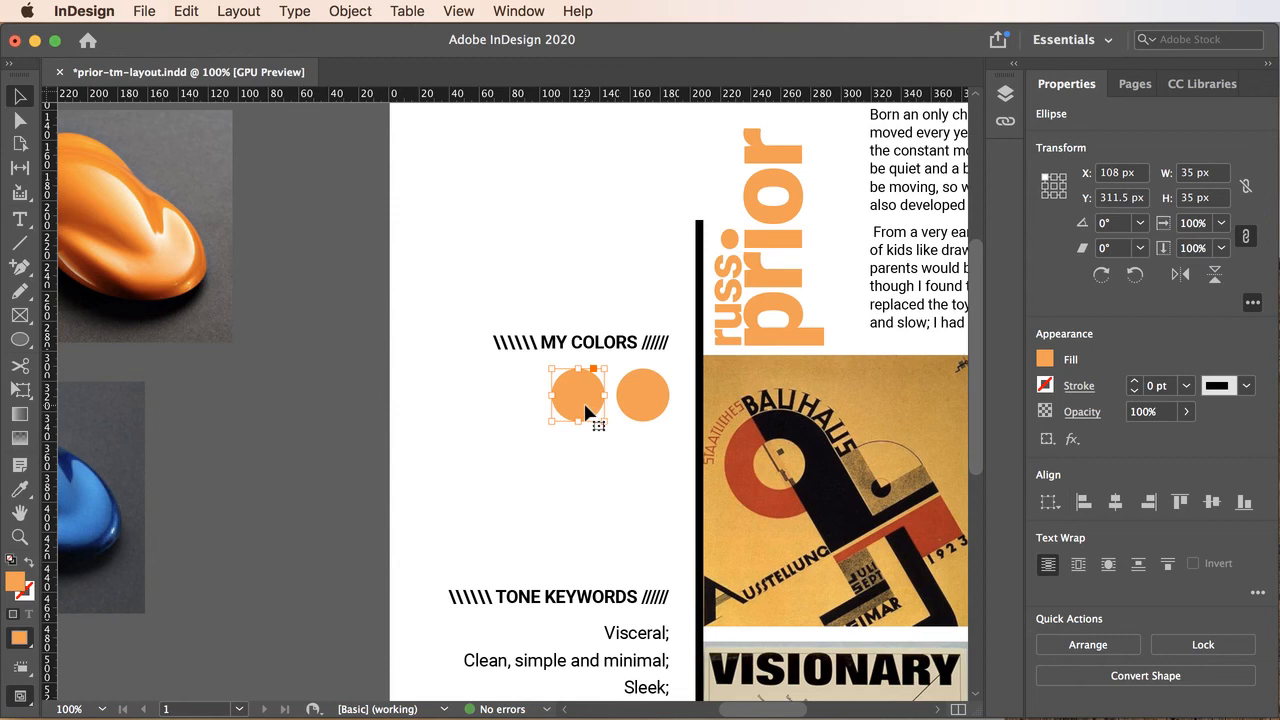
key(shift+Right)
key(Left)
key(Left)
key(Left)
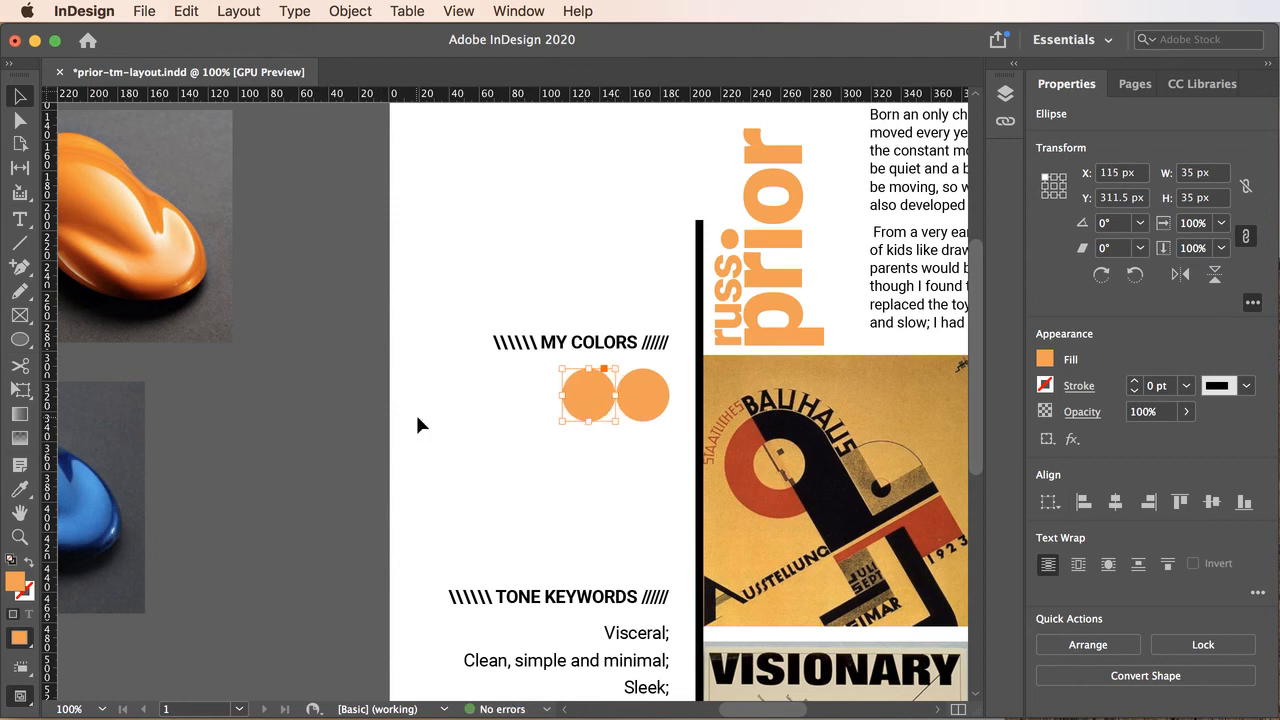
click(417, 418)
click(588, 410)
click(460, 413)
Duplicate the second circle to its left and nudge the copy to X 81 px, touching the second circle
click(588, 405)
drag(589, 396, 517, 400)
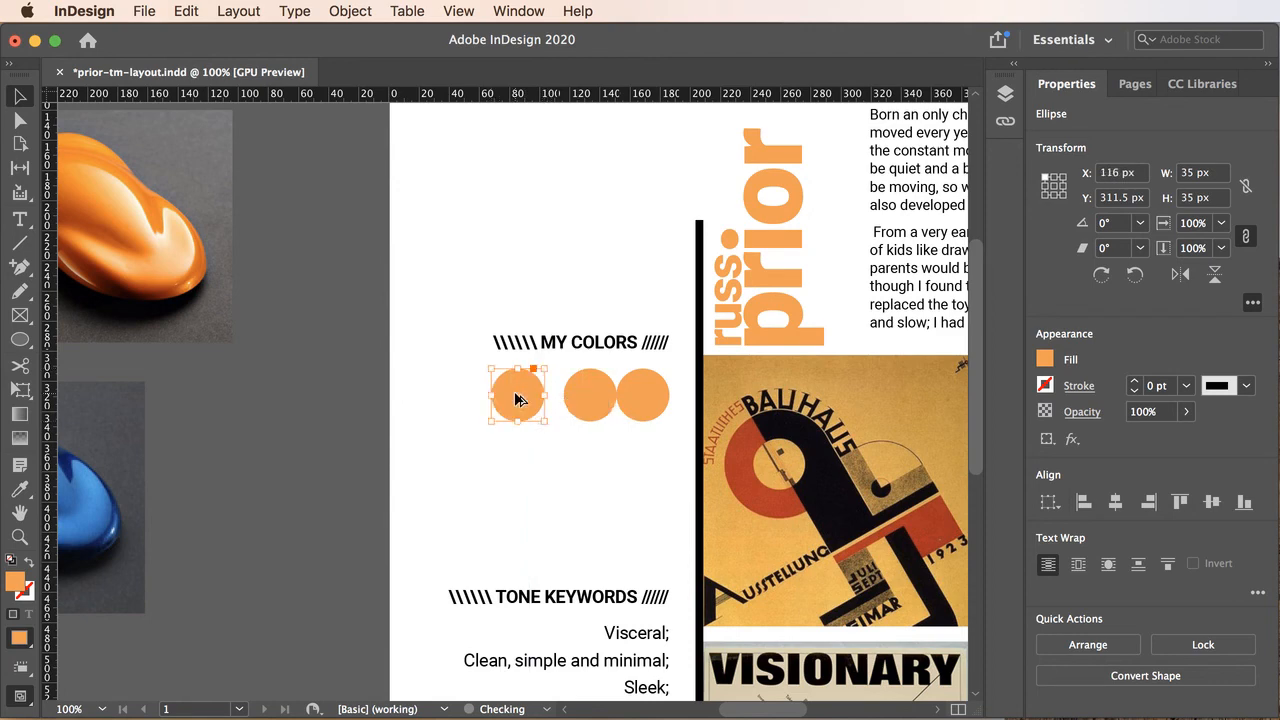
key(Right)
key(Right)
key(Right)
key(Right)
key(Right)
key(Right)
key(Right)
key(Right)
key(Right)
key(Right)
key(Right)
key(Right)
key(Right)
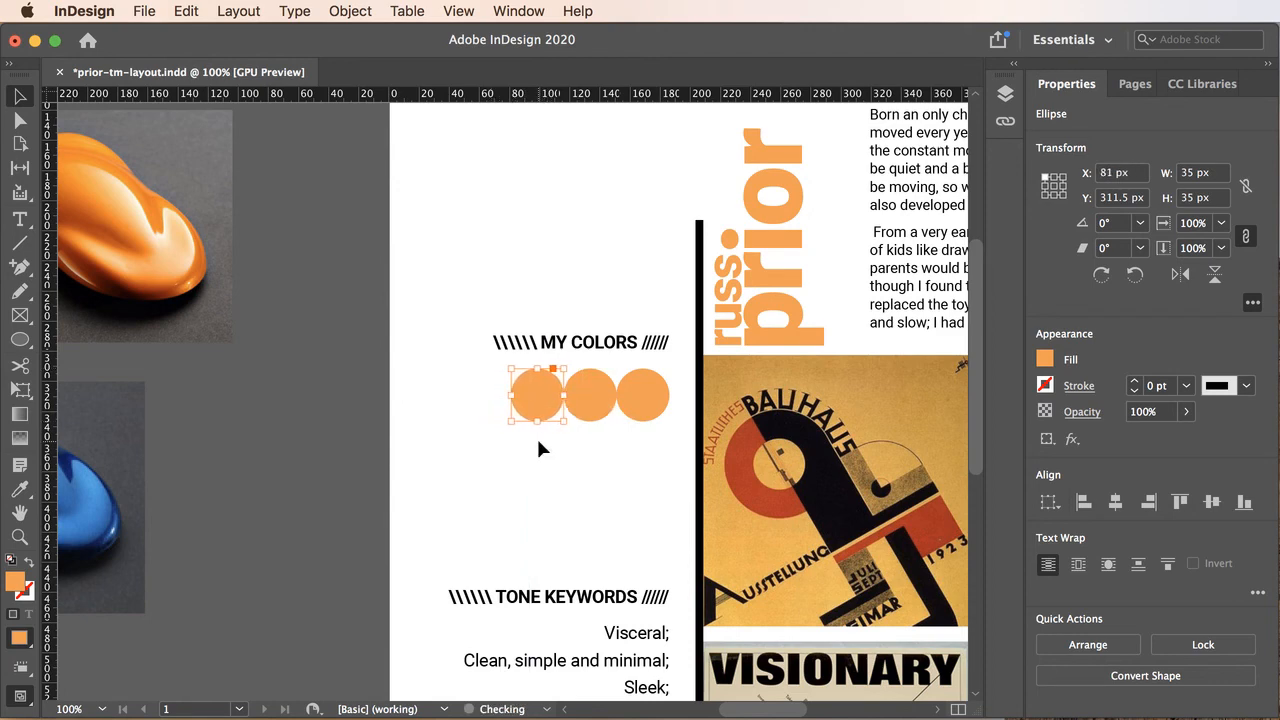
click(447, 374)
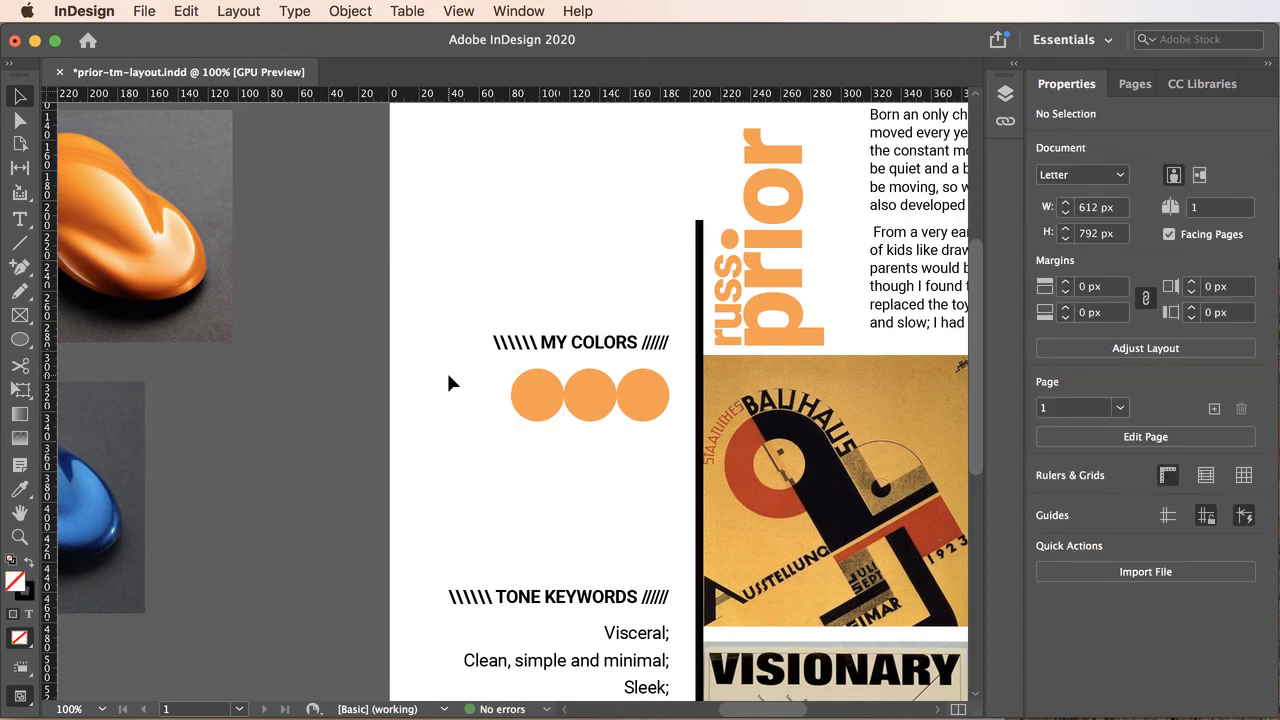
Fill the middle circle with the blue swatch R=40 G=138 B=211
click(580, 392)
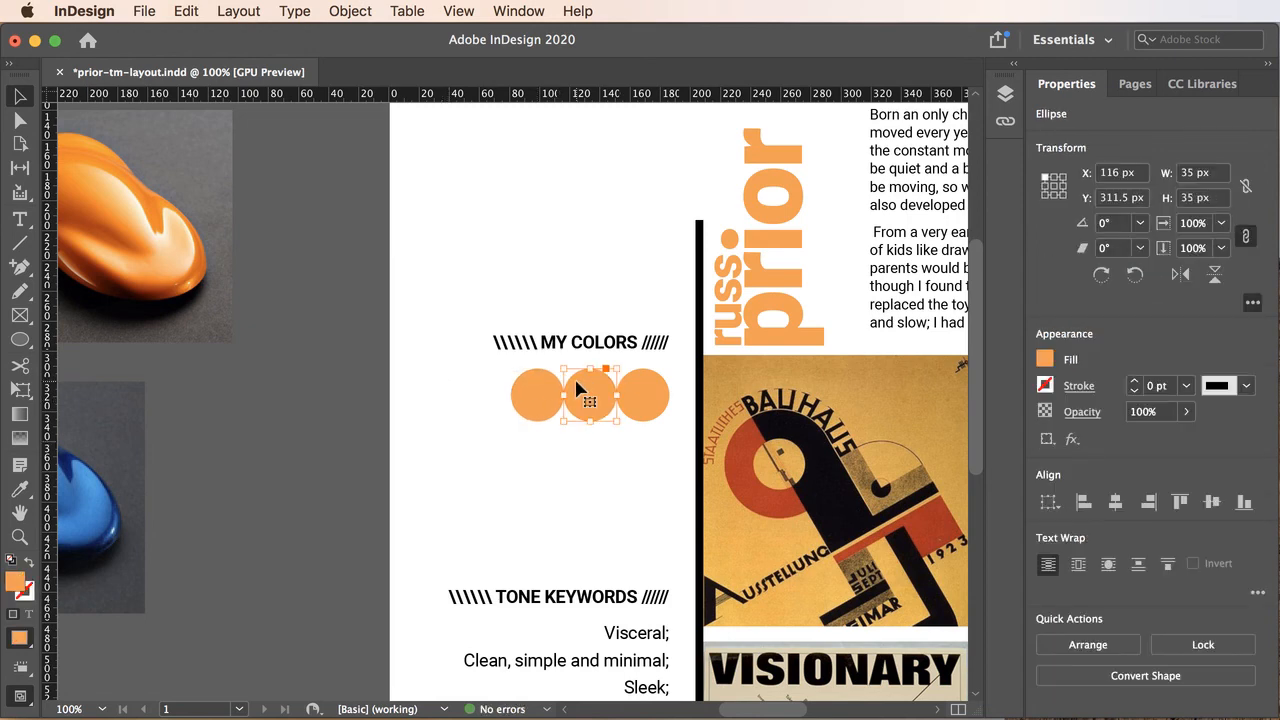
click(1043, 360)
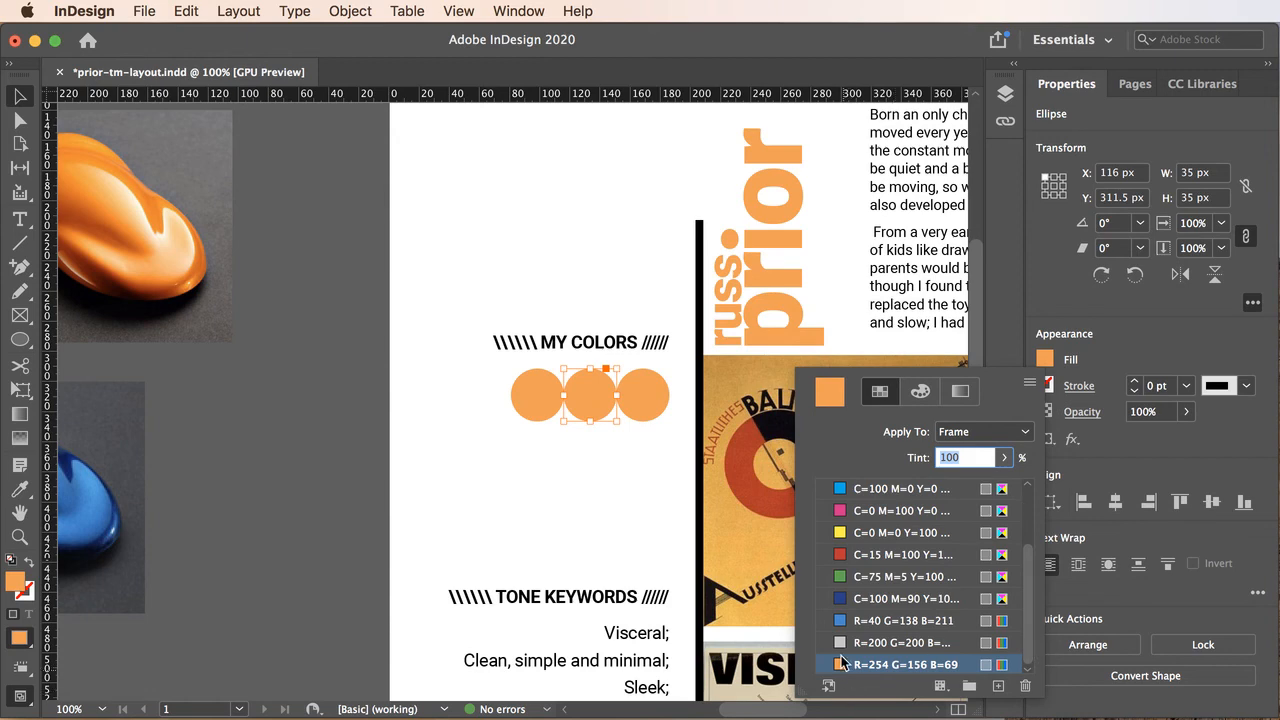
click(842, 621)
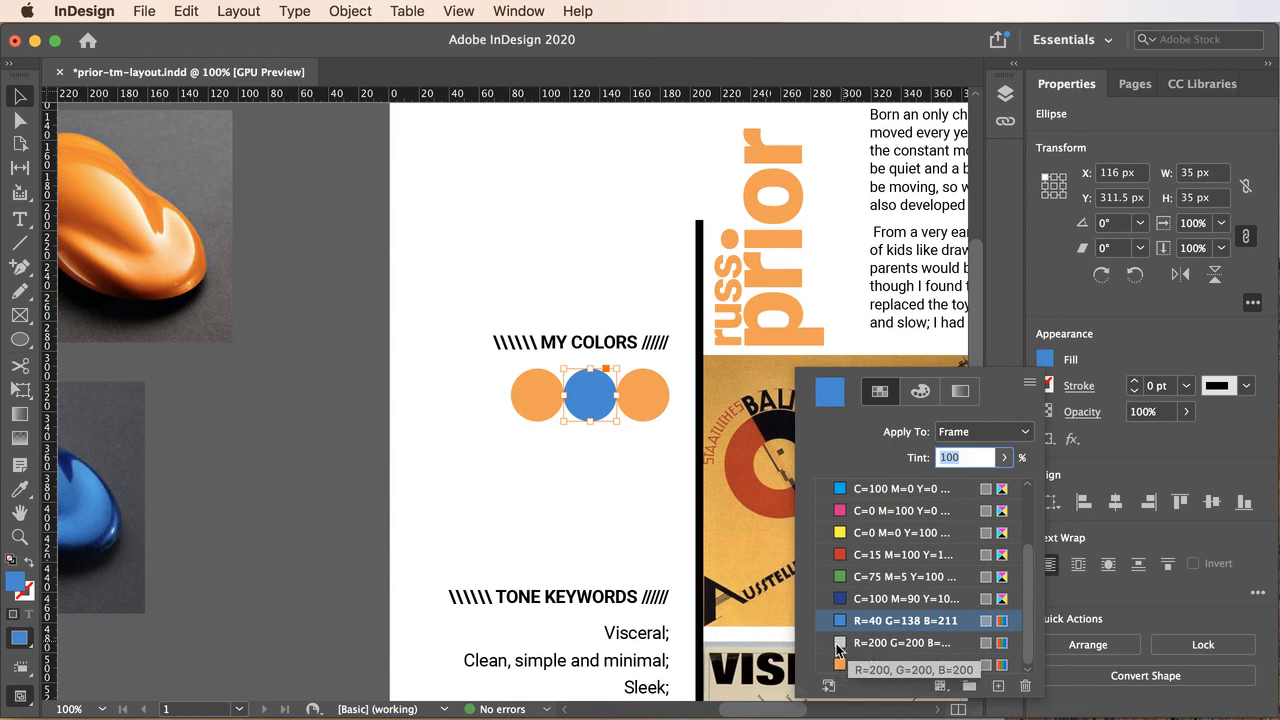
Fill the leftmost circle with the gray swatch R=200 G=200 B=200
click(535, 392)
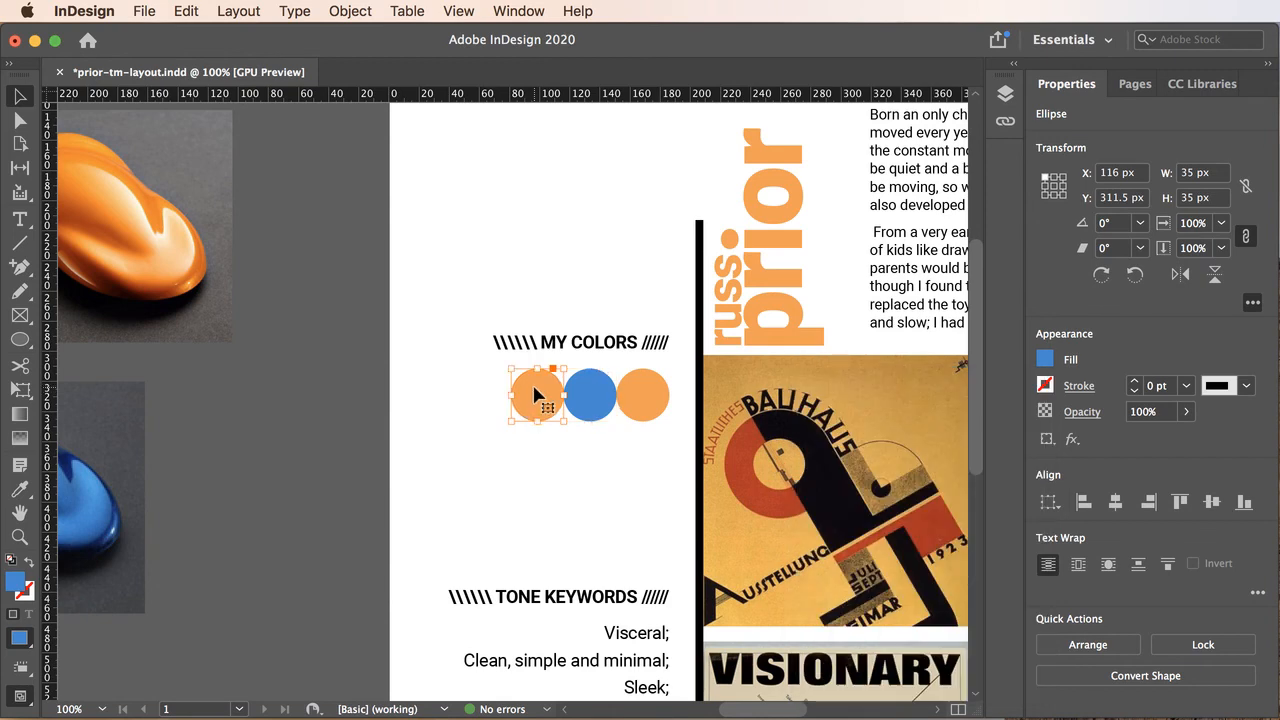
click(535, 395)
click(1045, 360)
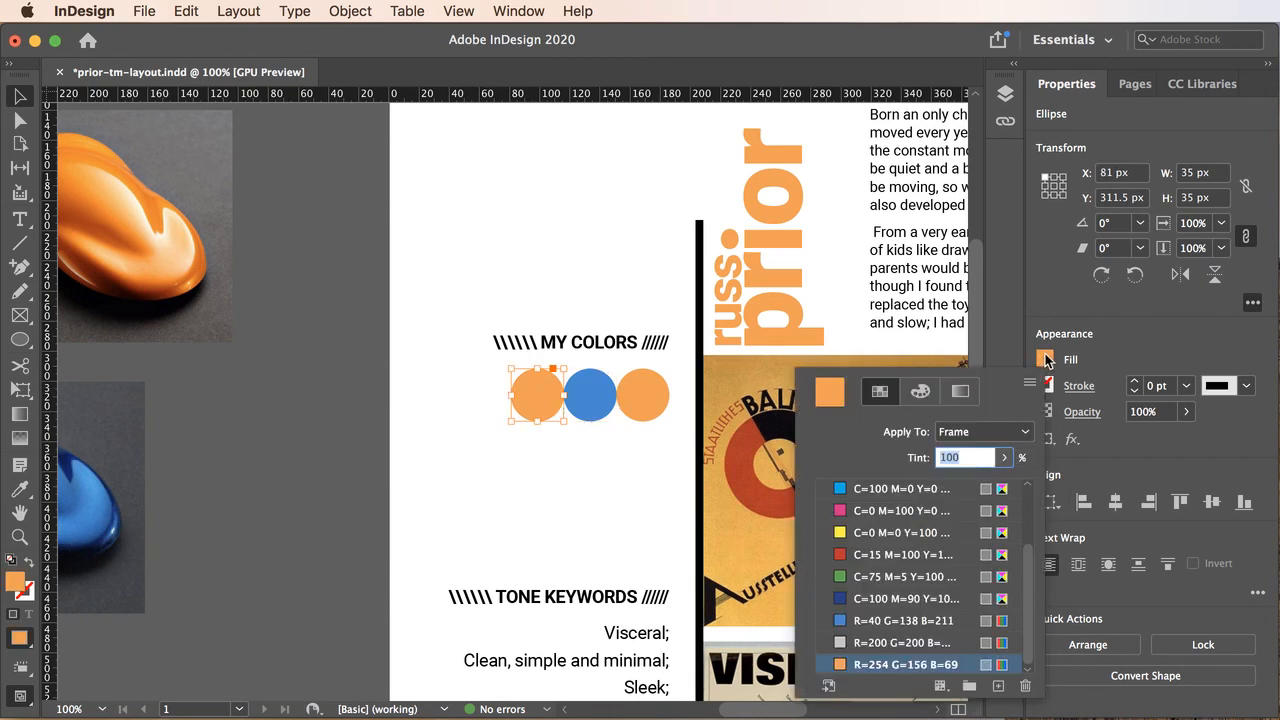
click(841, 644)
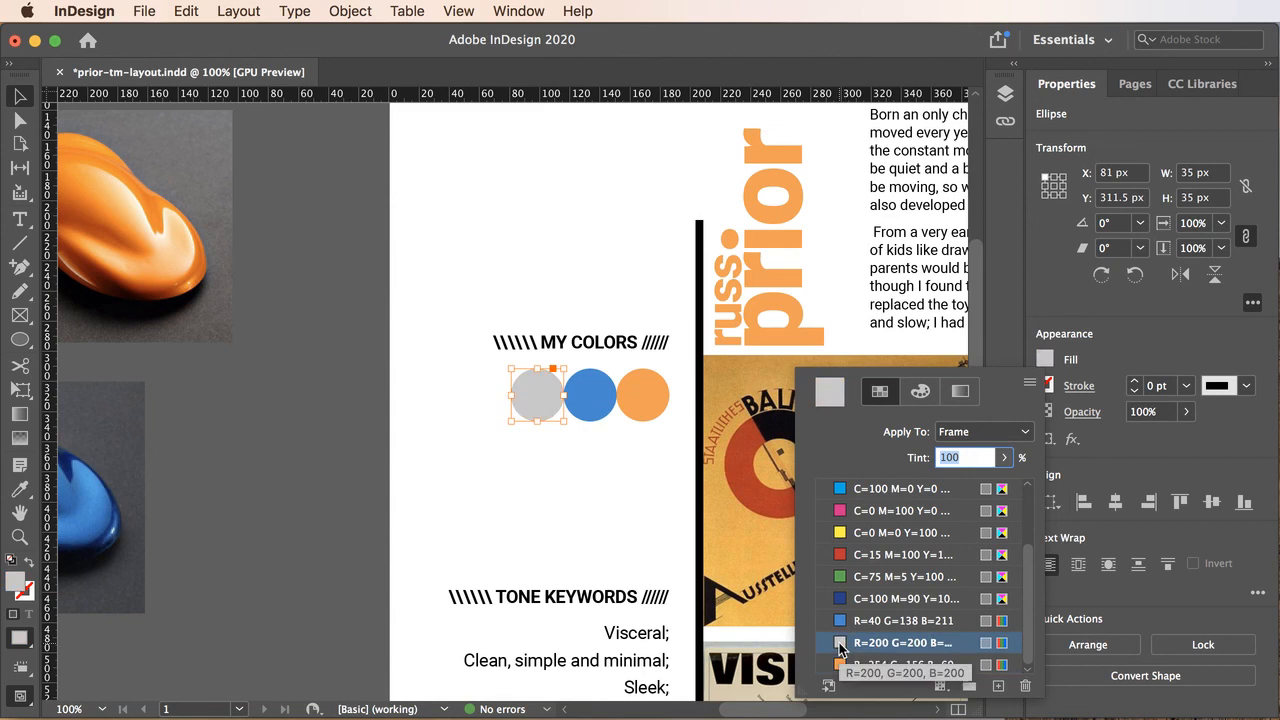
click(448, 466)
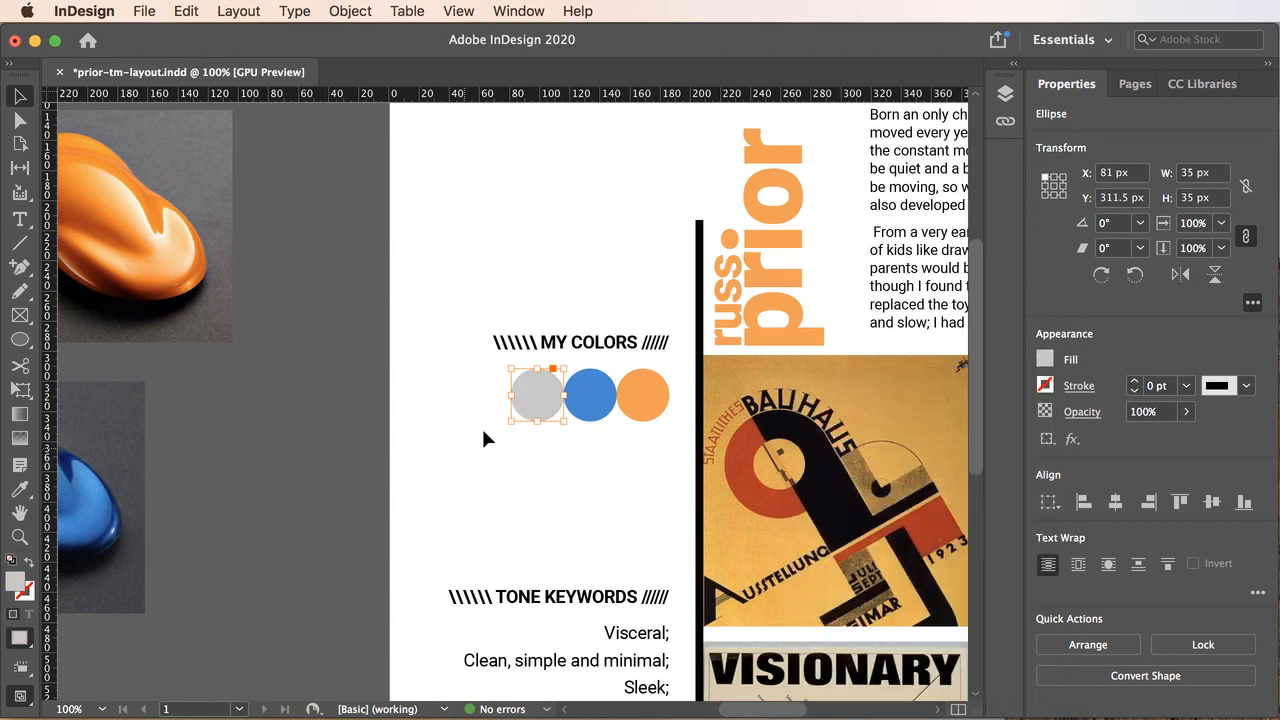
Move the gray and blue circles together 10 px to the left, away from the orange circle
shift+click(590, 400)
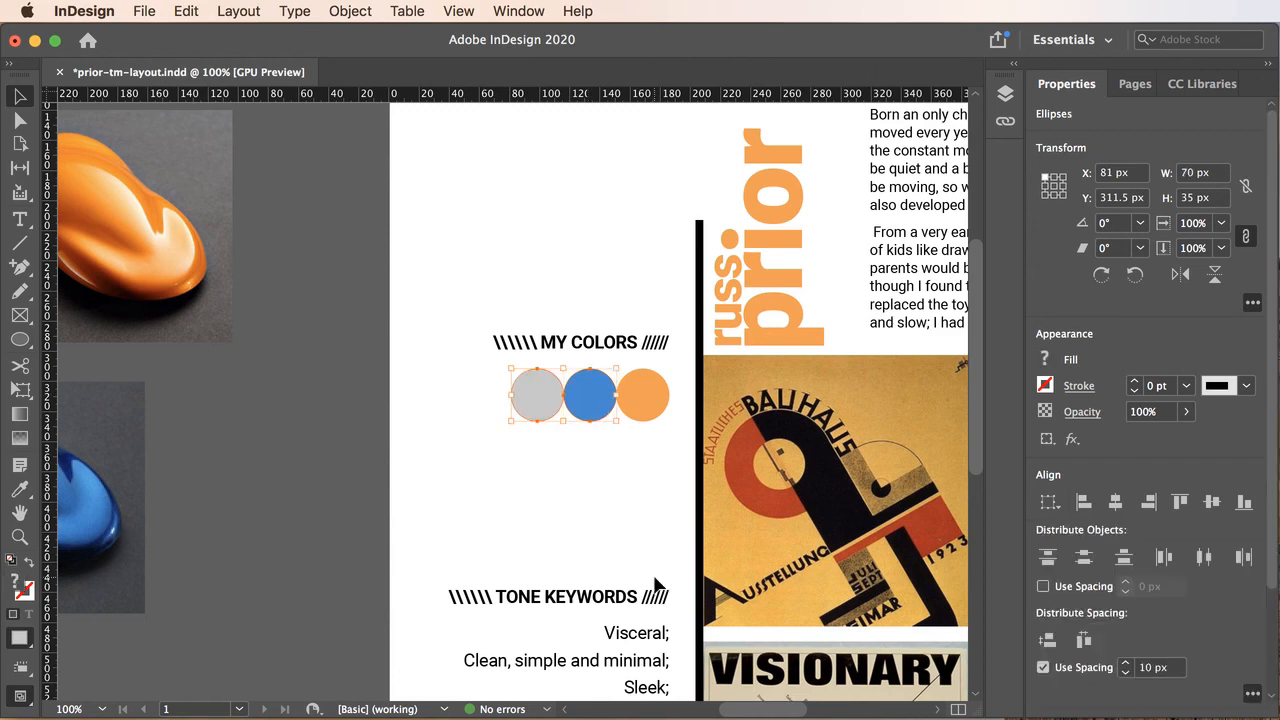
key(shift+Left)
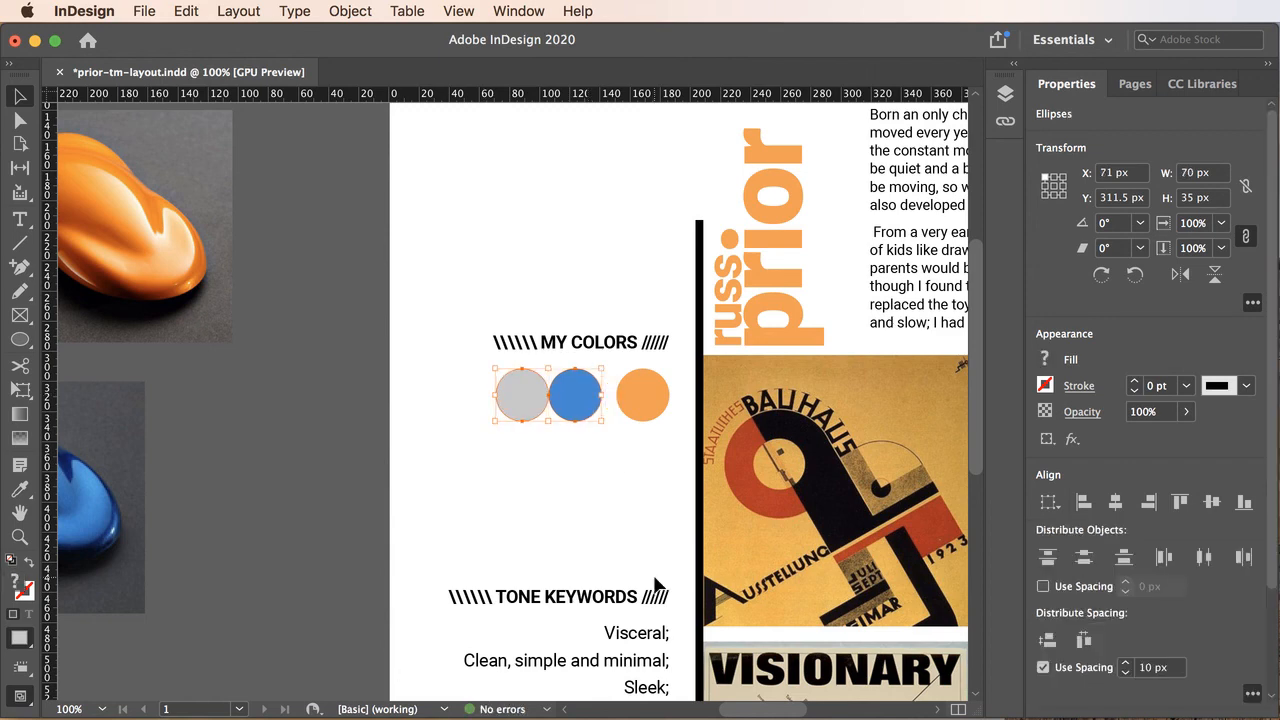
click(522, 402)
click(497, 447)
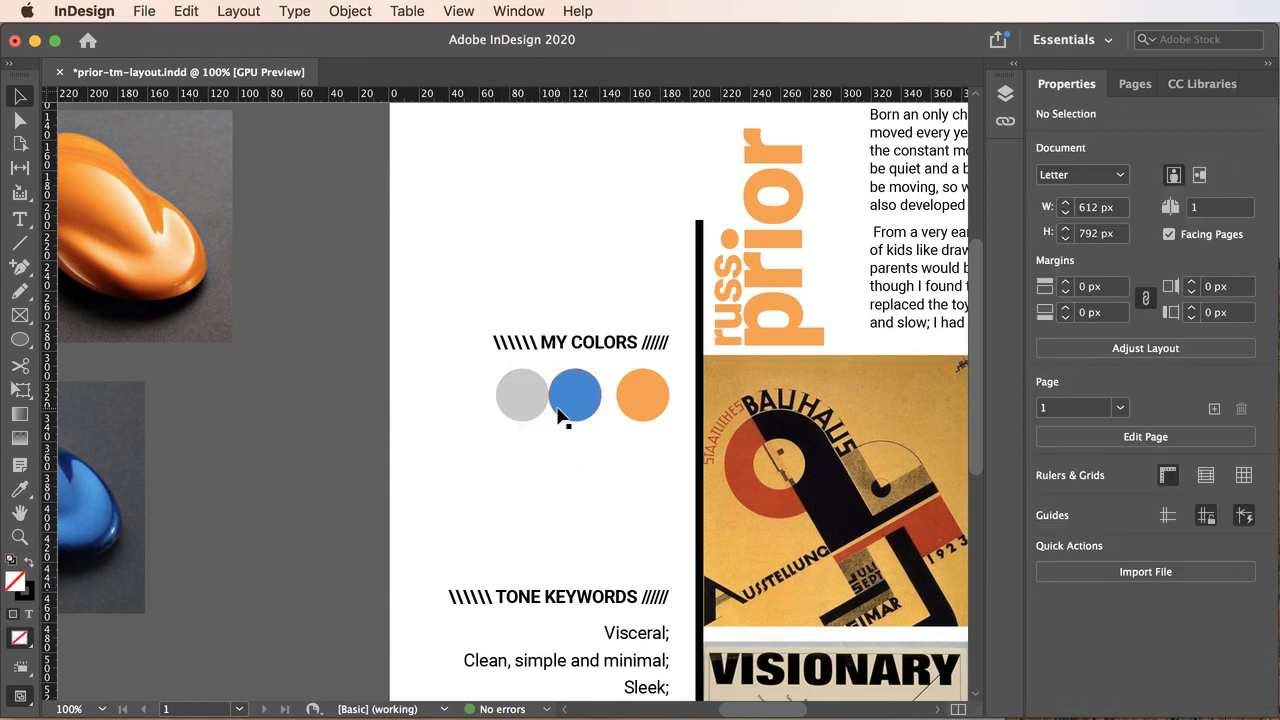
Move the gray circle 10 px further left, to X 61 px, so the three circles are evenly spaced
click(510, 410)
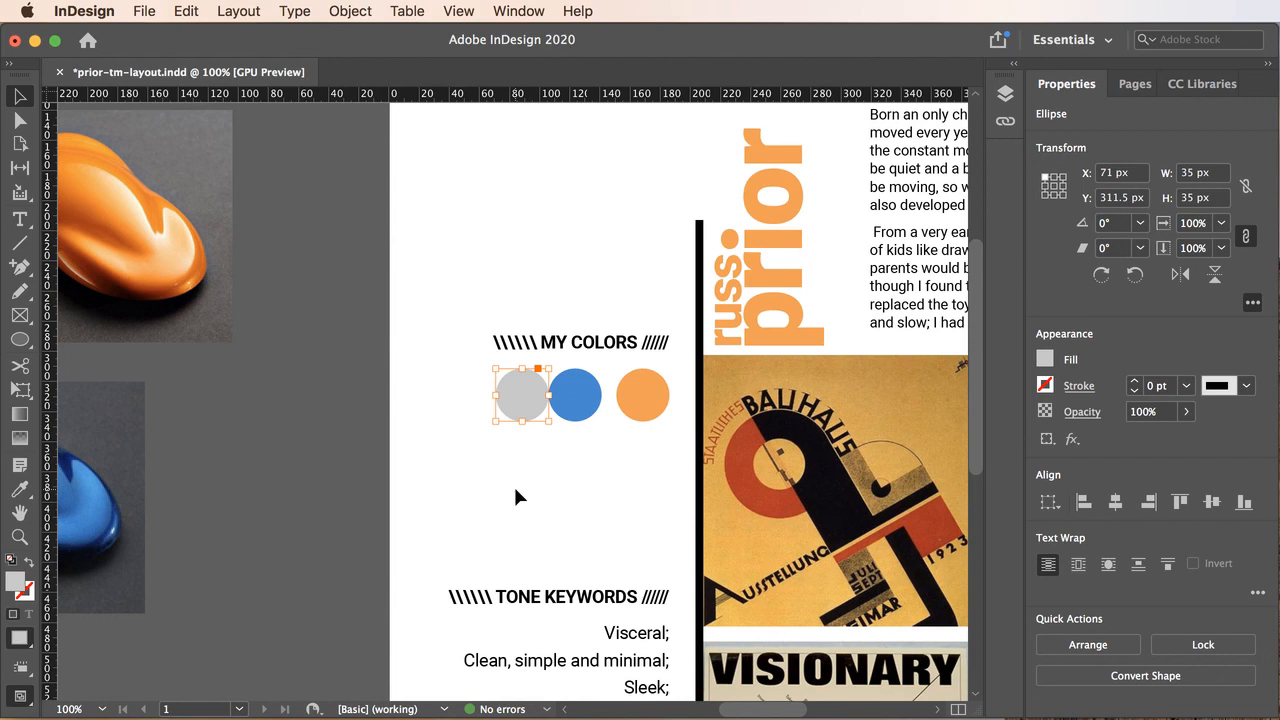
key(shift+Left)
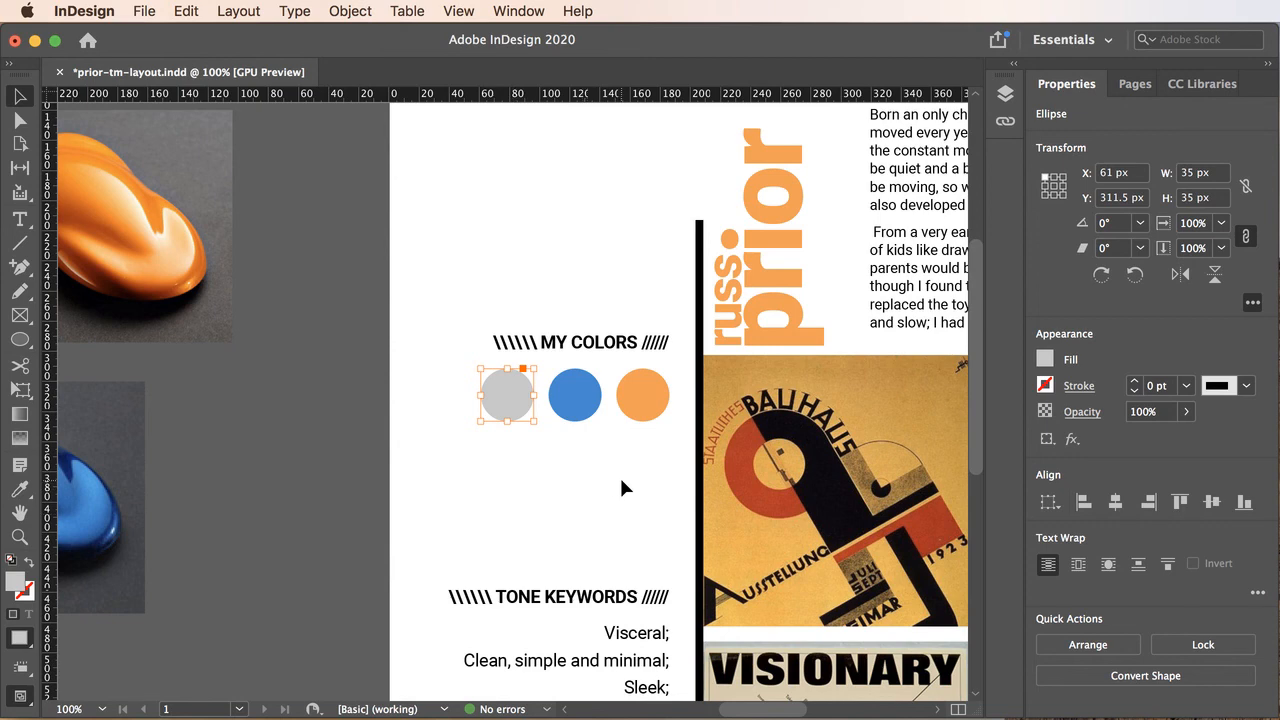
click(441, 309)
Move the MY COLORS heading and its three circles together down to Y 370 px, just above the TONE KEYWORDS heading
drag(439, 307, 664, 436)
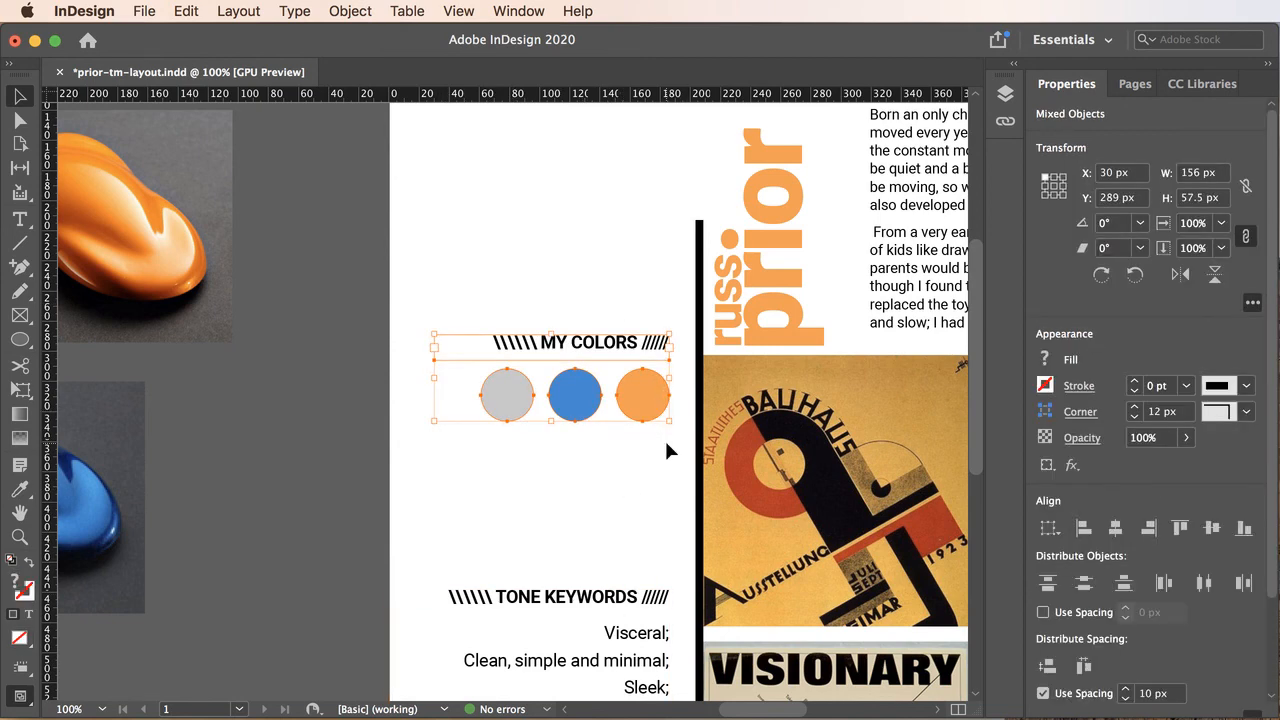
key(shift+Down)
key(shift+Down)
key(shift+Down)
key(shift+Down)
key(shift+Down)
key(shift+Down)
key(shift+Down)
key(shift+Down)
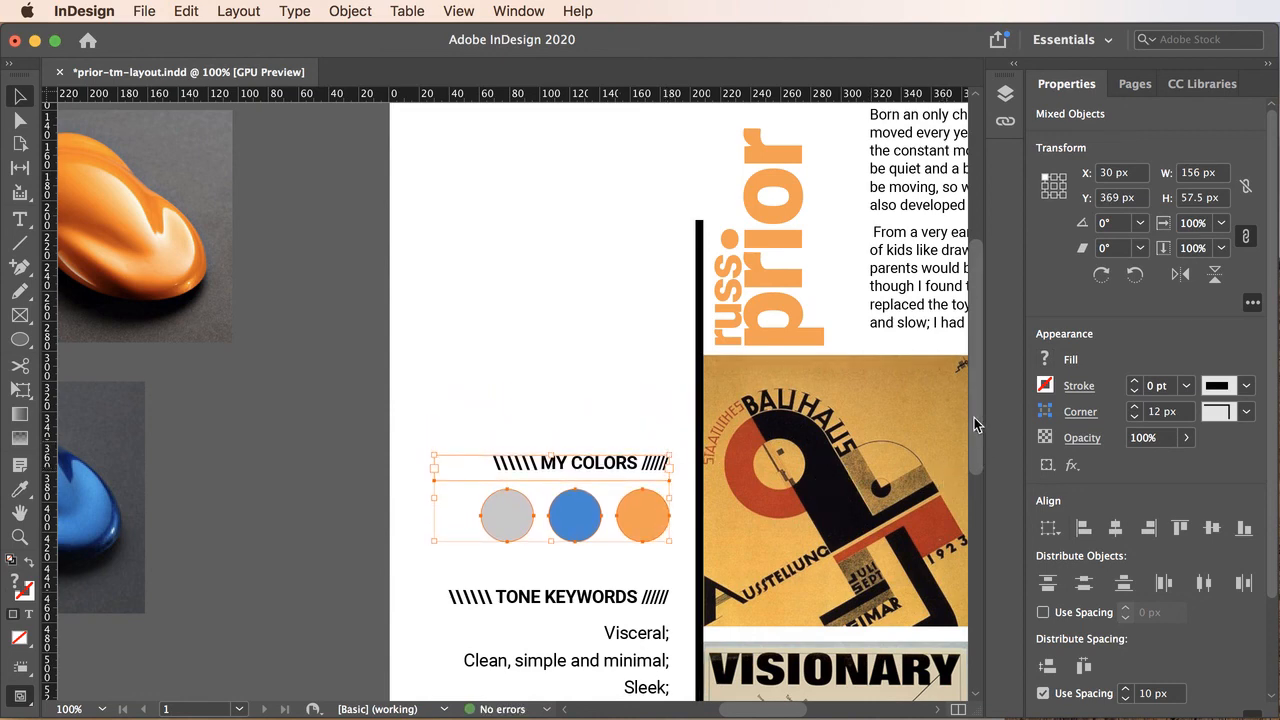
drag(974, 417, 984, 533)
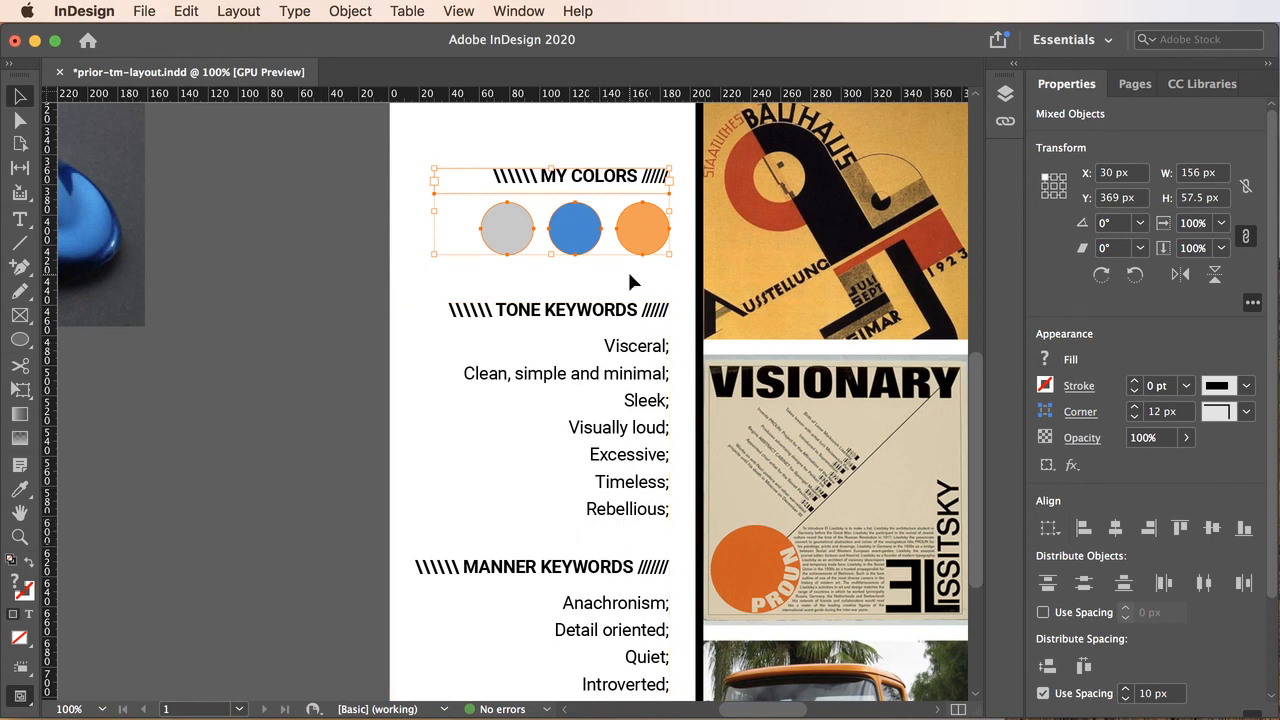
key(Down)
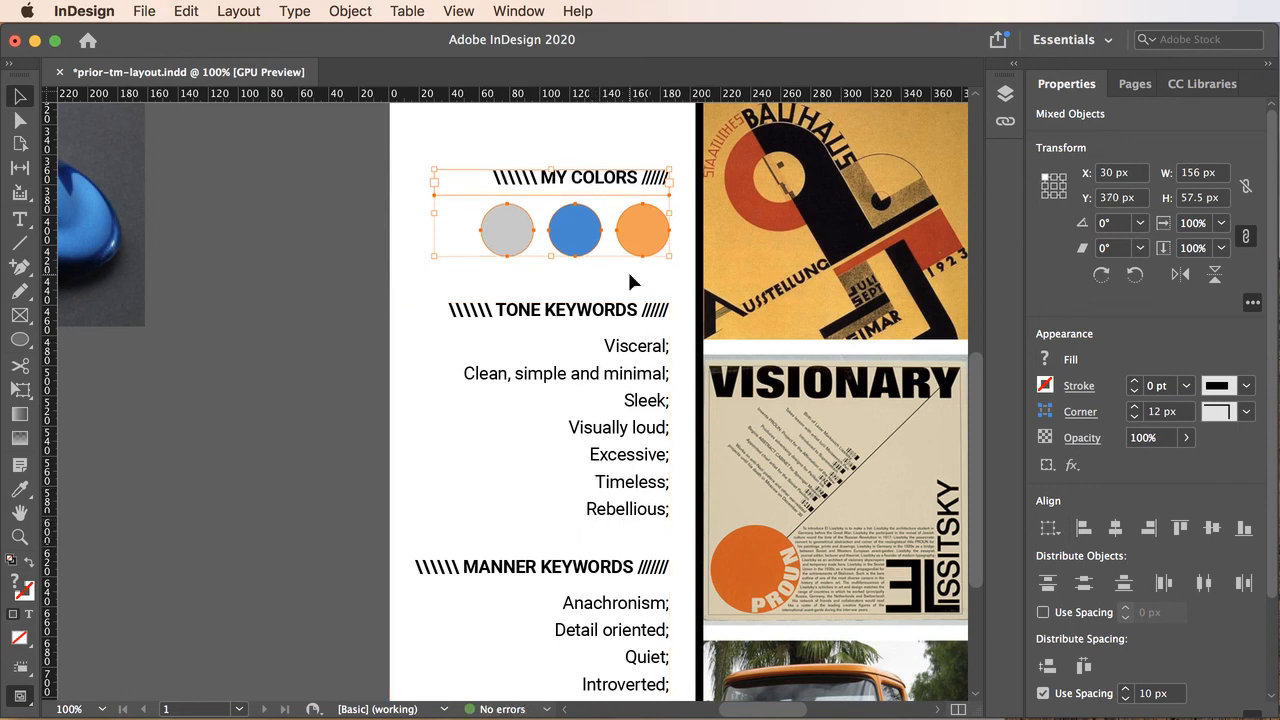
click(336, 292)
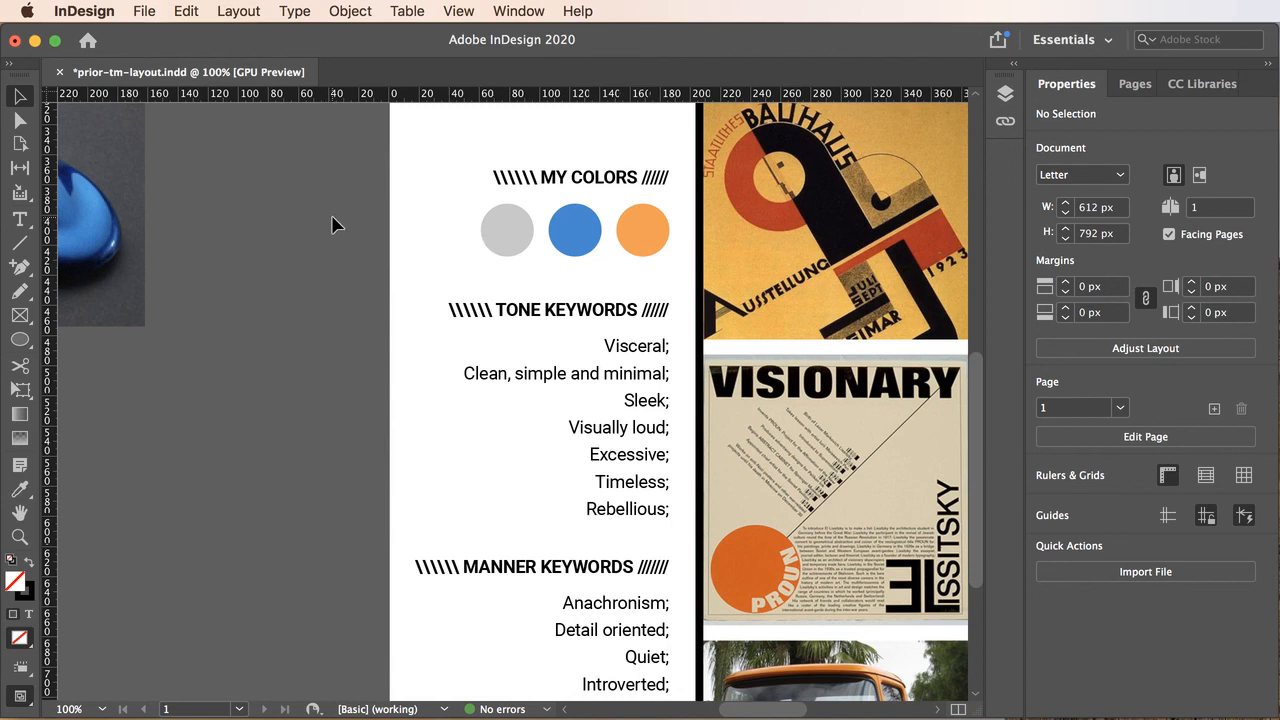
Fit the whole page in the window and save the layout document
key(super+0)
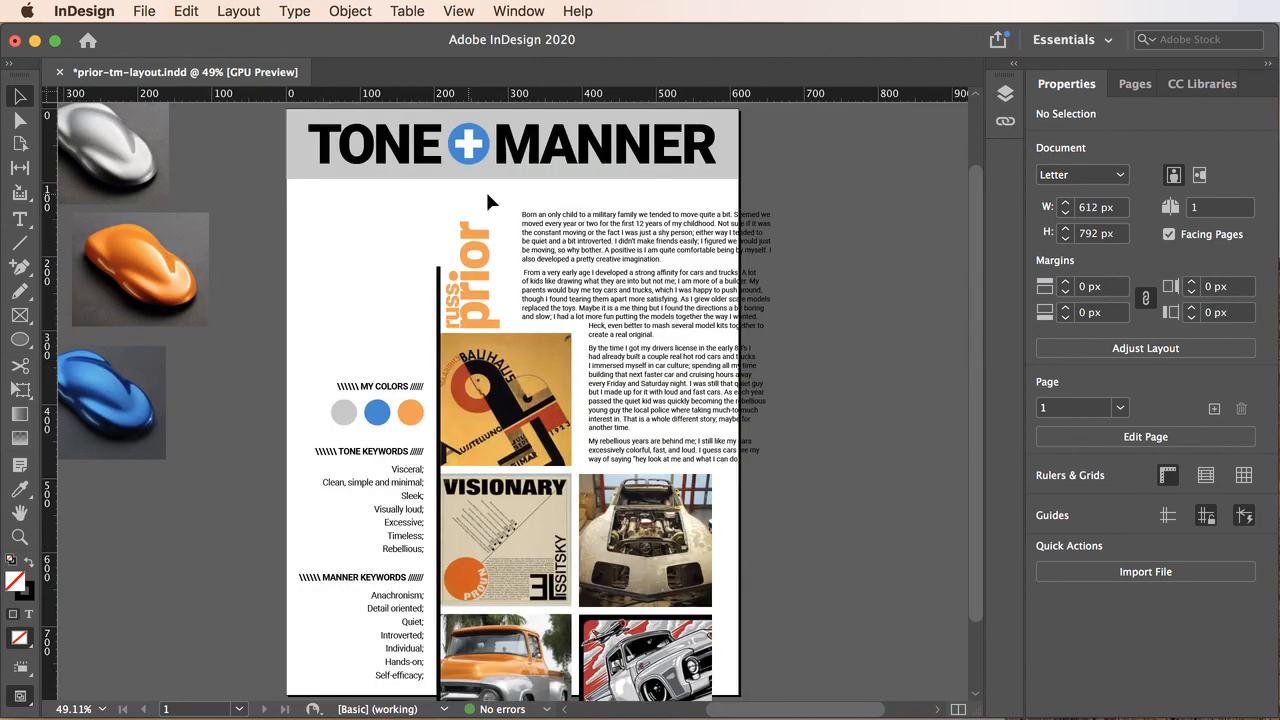
click(145, 11)
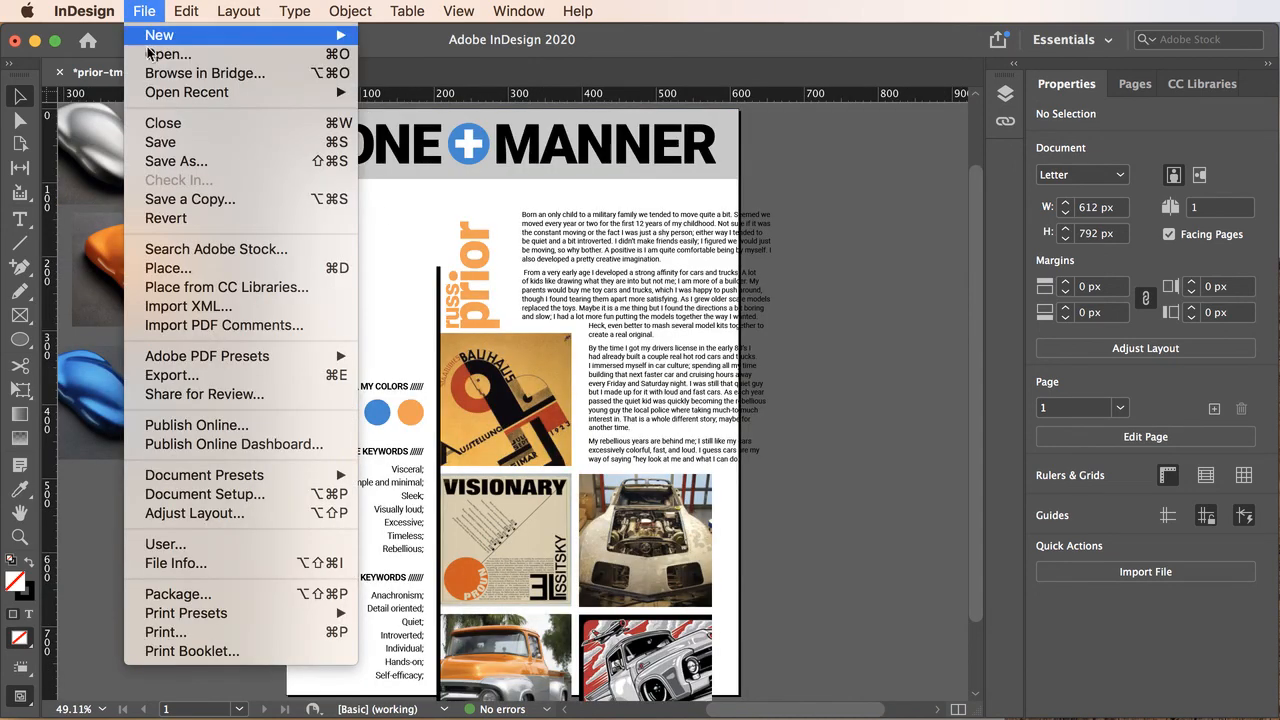
click(155, 143)
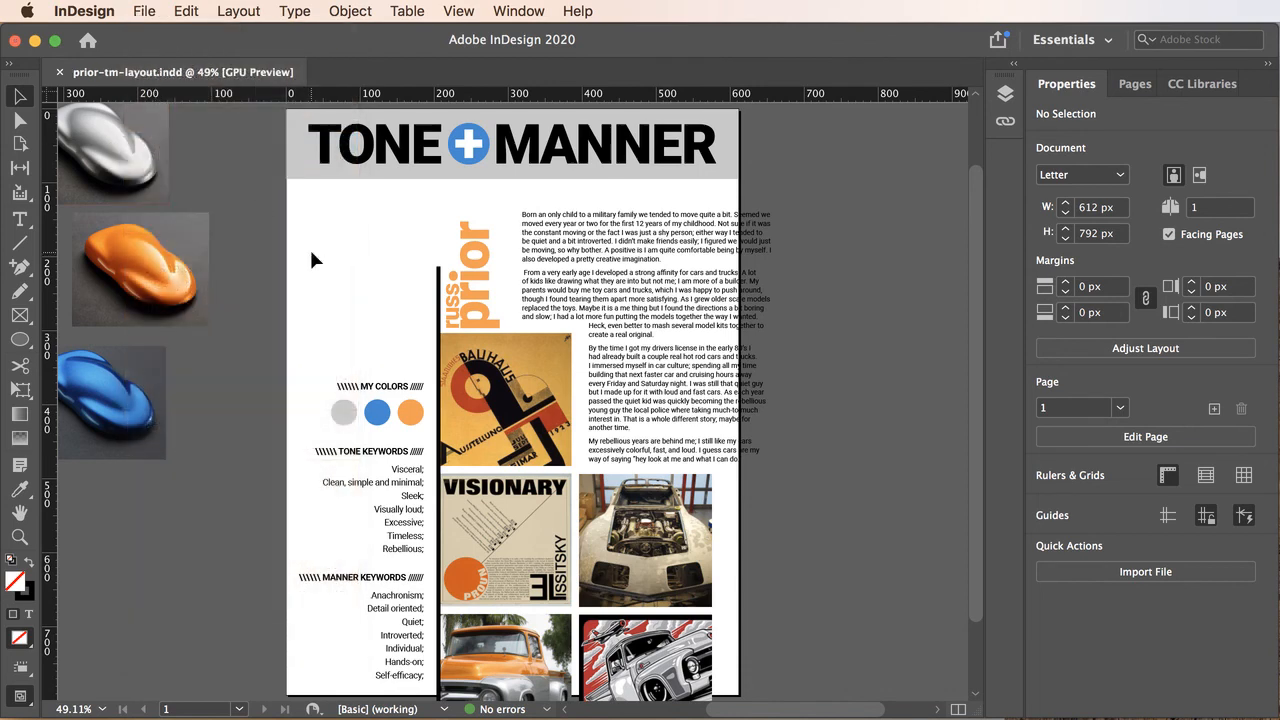